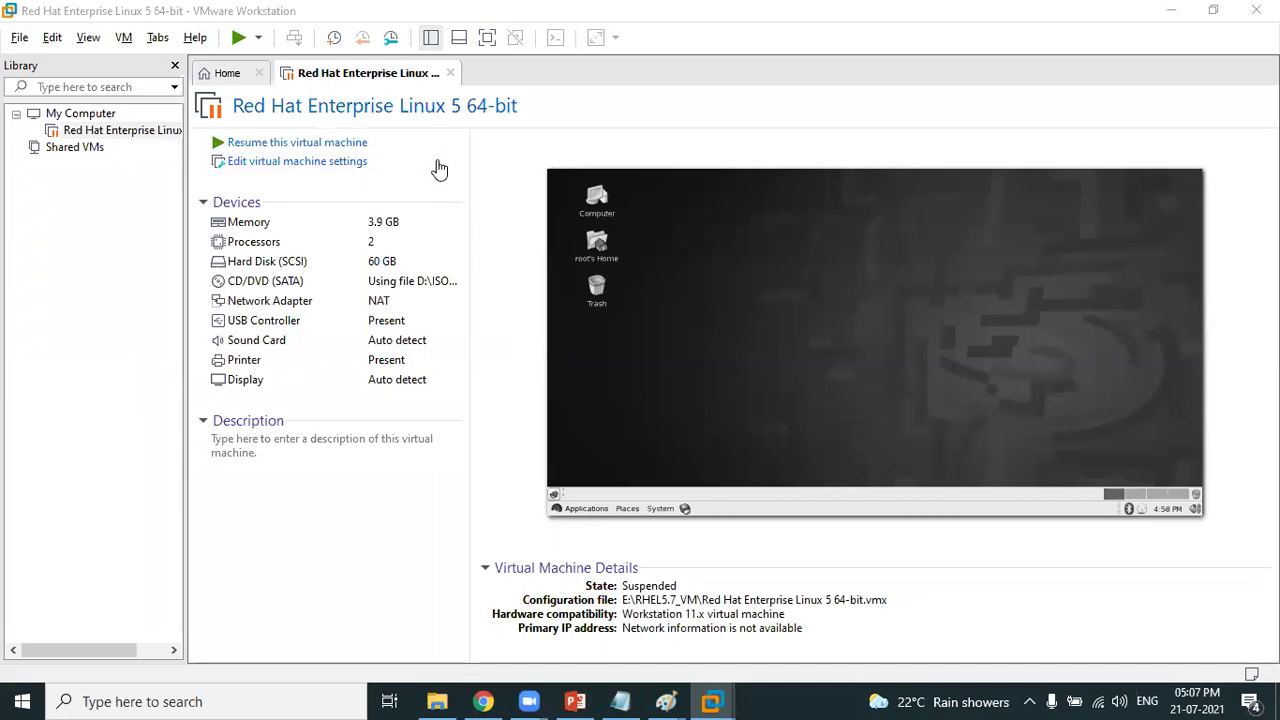
Step: Switch to the Notepad notes and highlight the Option 2 and Option 3 lines one after the other
{"action": "key", "text": "alt+Tab"}
{"action": "key", "text": "alt+Tab"}
{"action": "key", "text": "alt+Tab"}
{"action": "key", "text": "alt+Tab"}
{"action": "key", "text": "alt+Tab"}
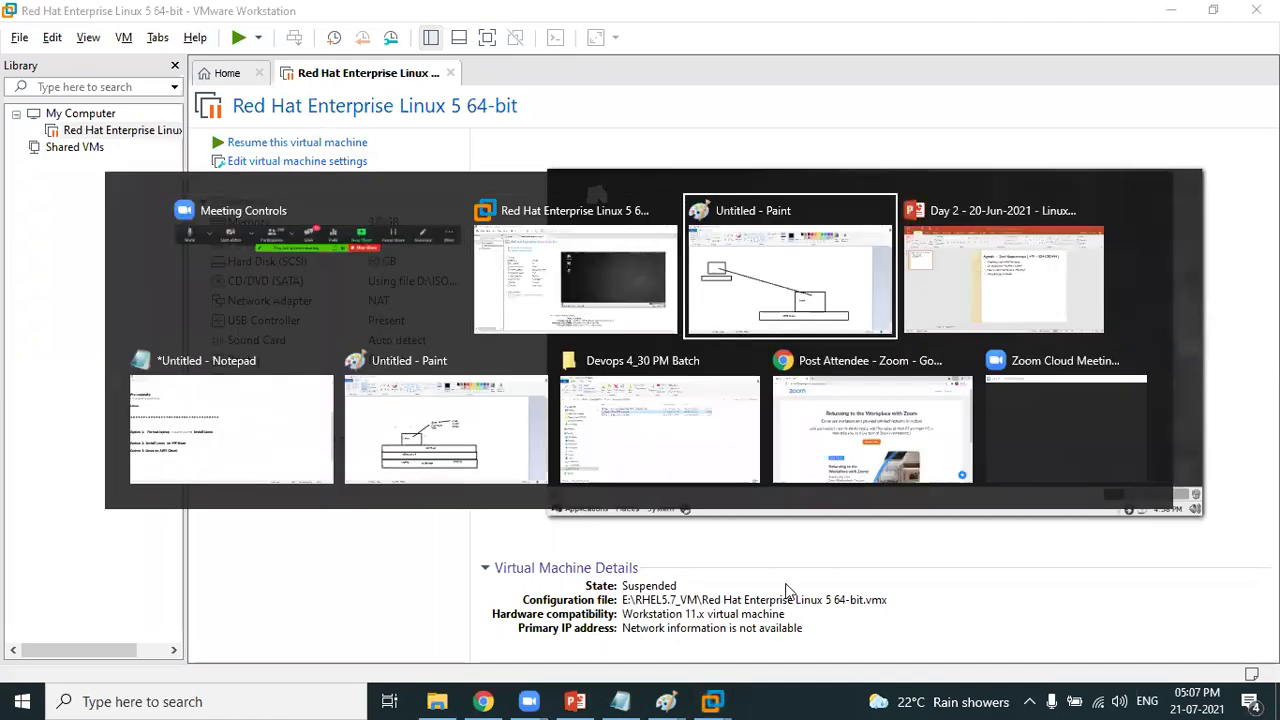
{"action": "left_click_drag", "start_coordinate": [52, 424], "coordinate": [423, 434]}
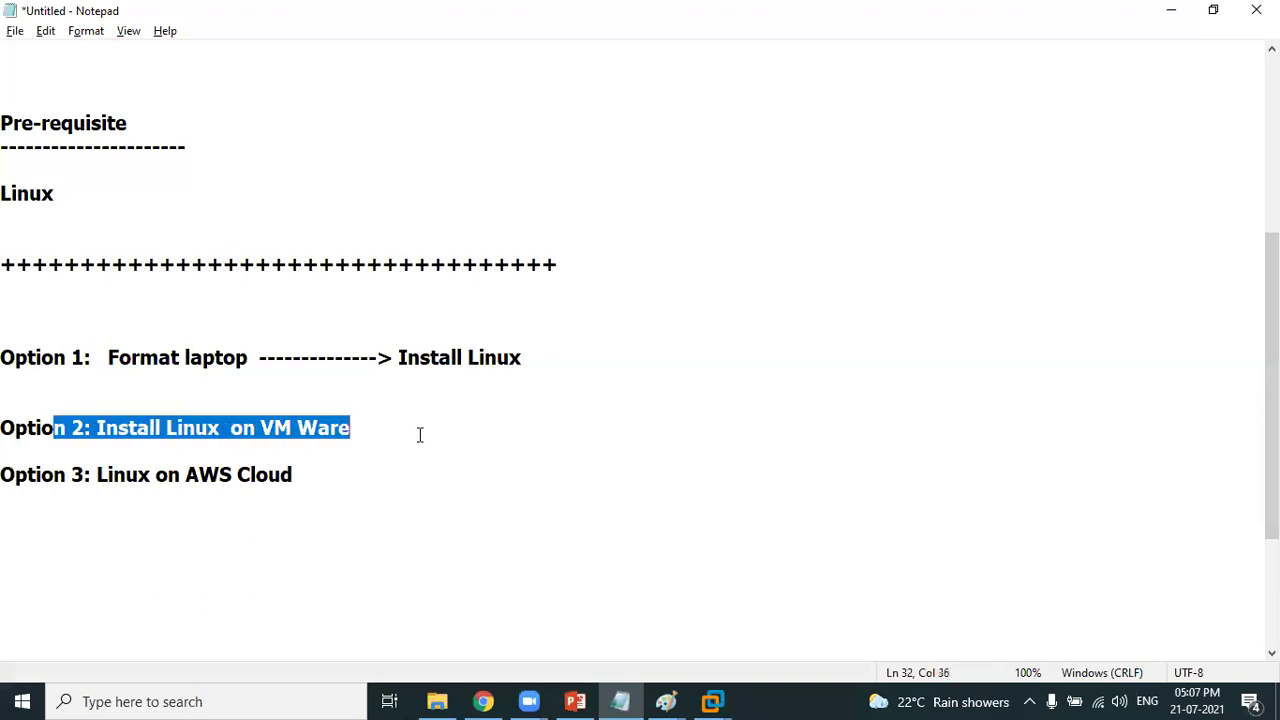
{"action": "left_click_drag", "start_coordinate": [51, 474], "coordinate": [356, 472]}
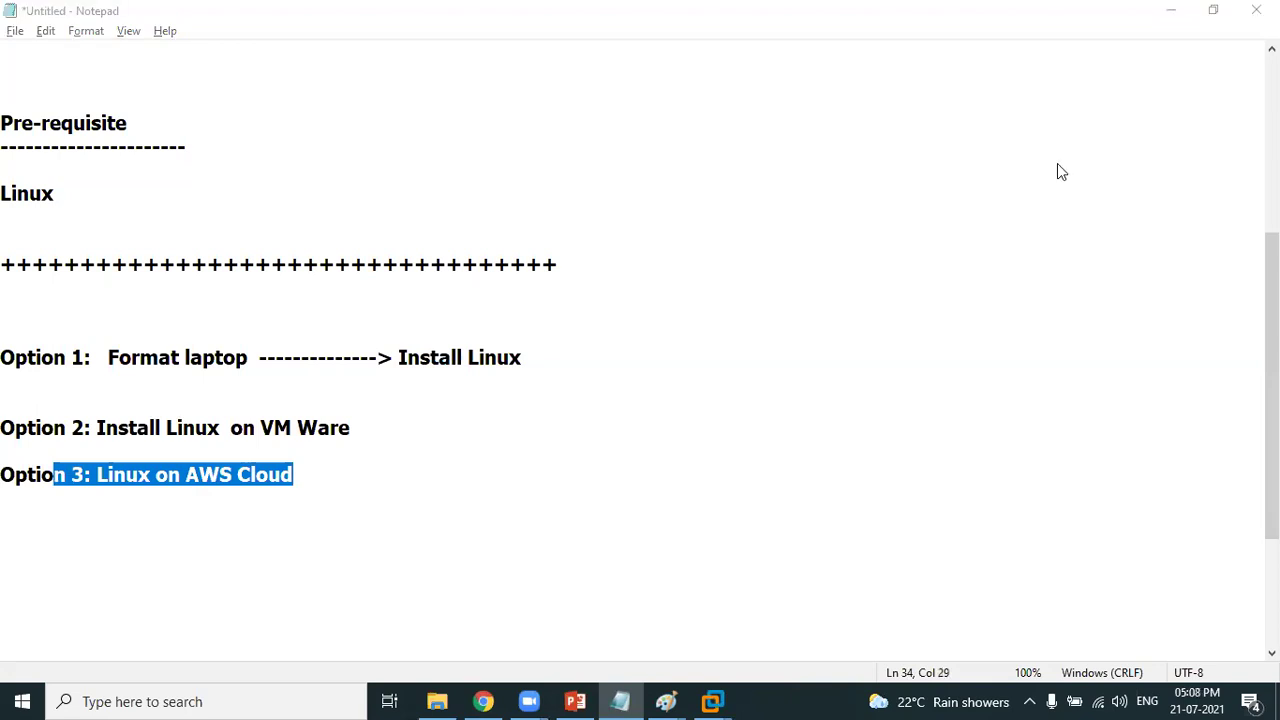
{"action": "left_click", "coordinate": [399, 493]}
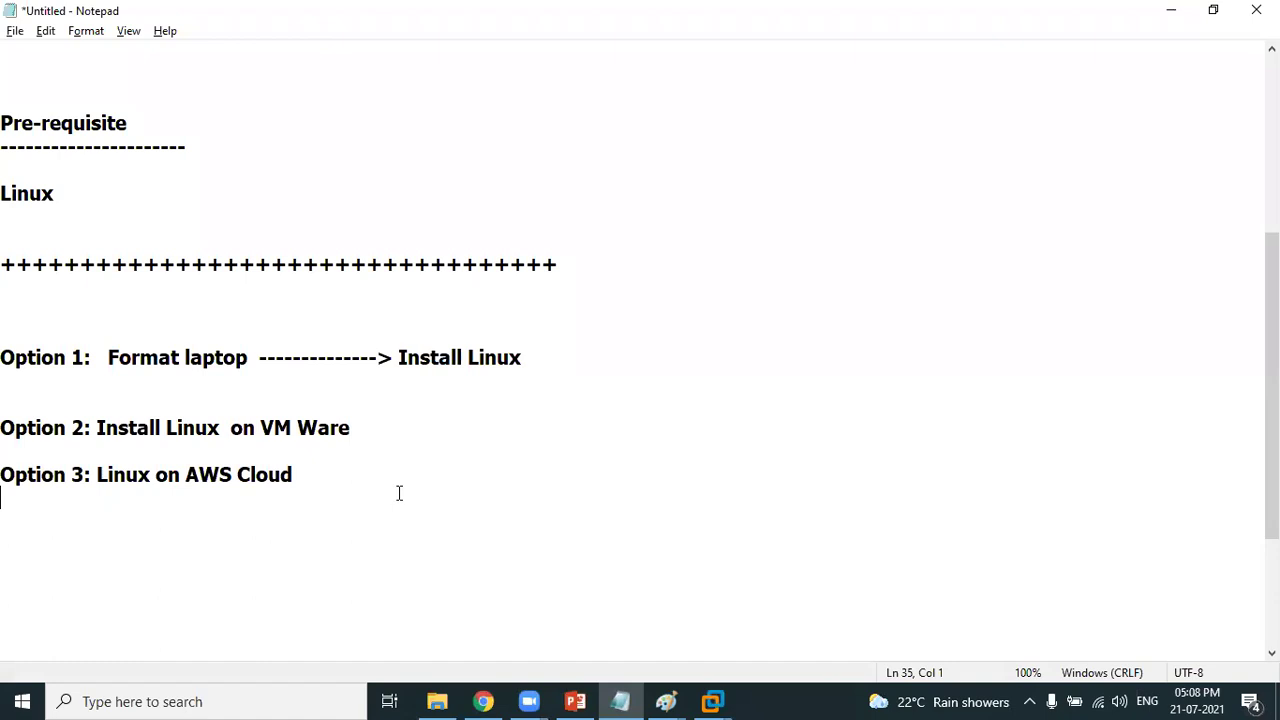
Step: Switch to the PowerPoint agenda, highlight "Creating Linux Machine on AWS", and return to the Notepad notes
{"action": "key", "text": "alt+Tab"}
{"action": "key", "text": "alt+Tab"}
{"action": "key", "text": "alt+Tab"}
{"action": "key", "text": "alt+Tab"}
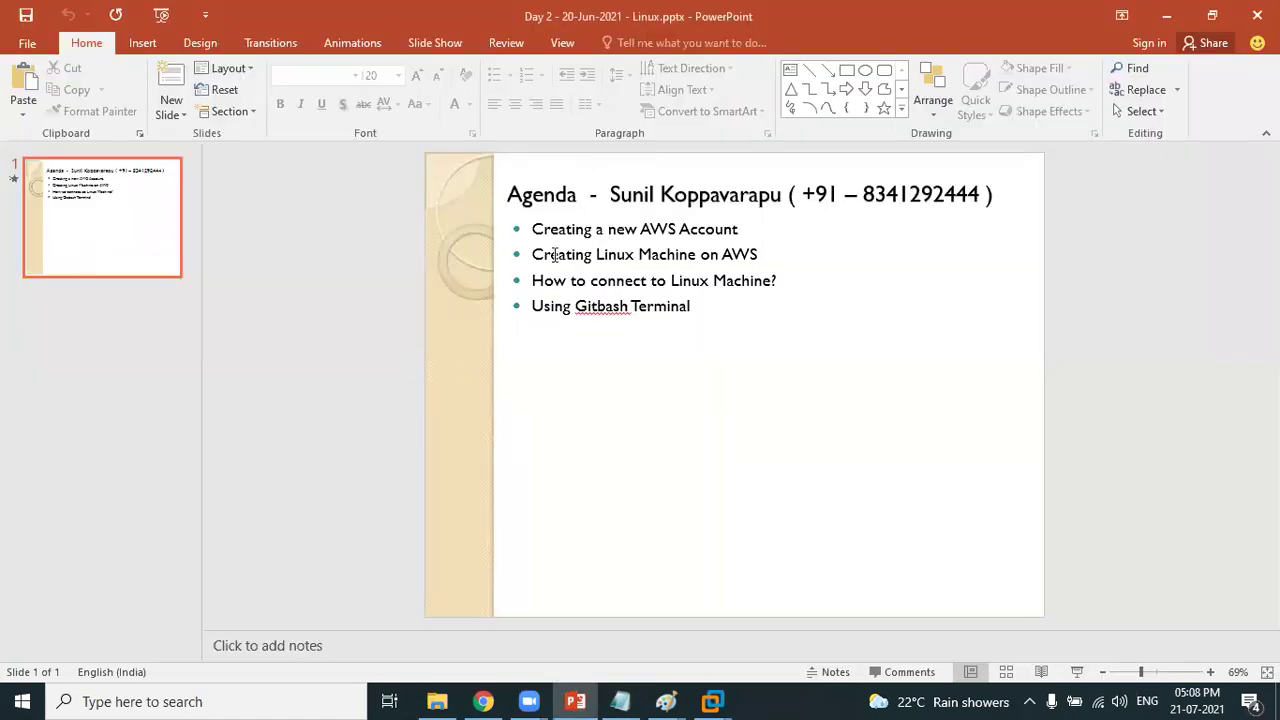
{"action": "left_click_drag", "start_coordinate": [534, 254], "coordinate": [731, 252]}
{"action": "left_click", "coordinate": [368, 391]}
{"action": "key", "text": "alt+Tab"}
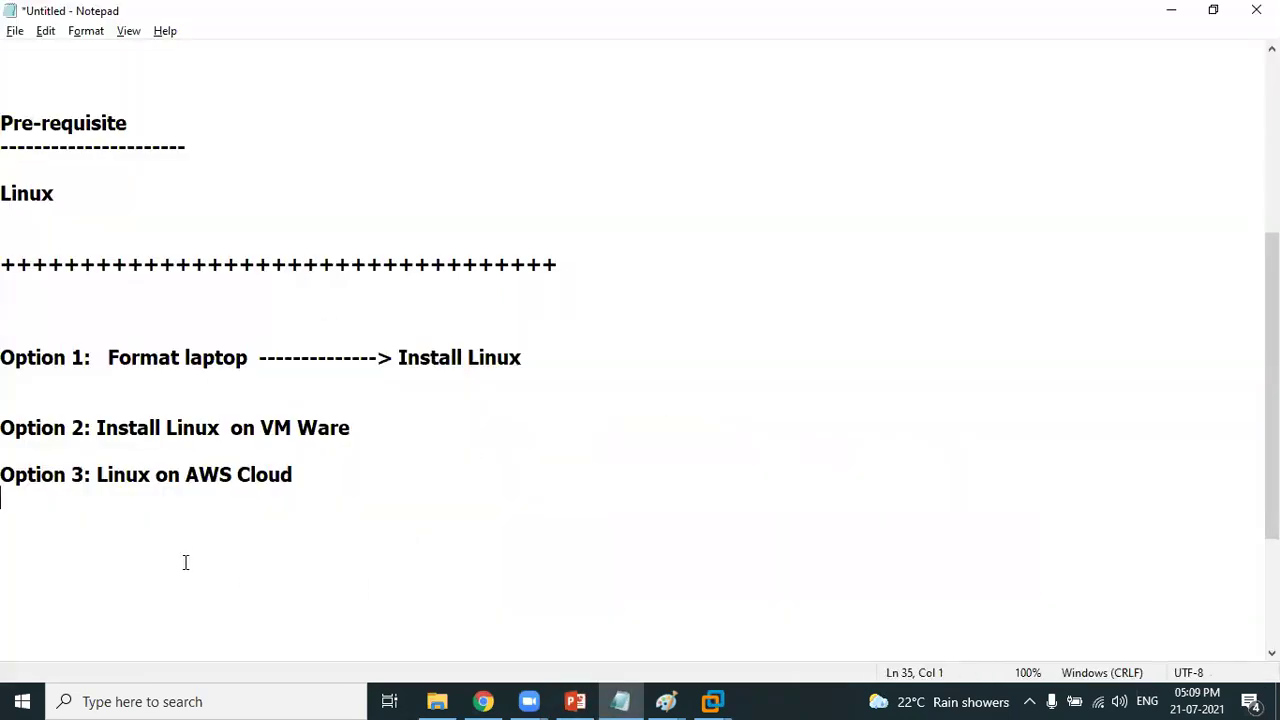
Step: Add a blank line below the Option 3 line and highlight the Option 2 and Option 3 lines together
{"action": "key", "text": "Return"}
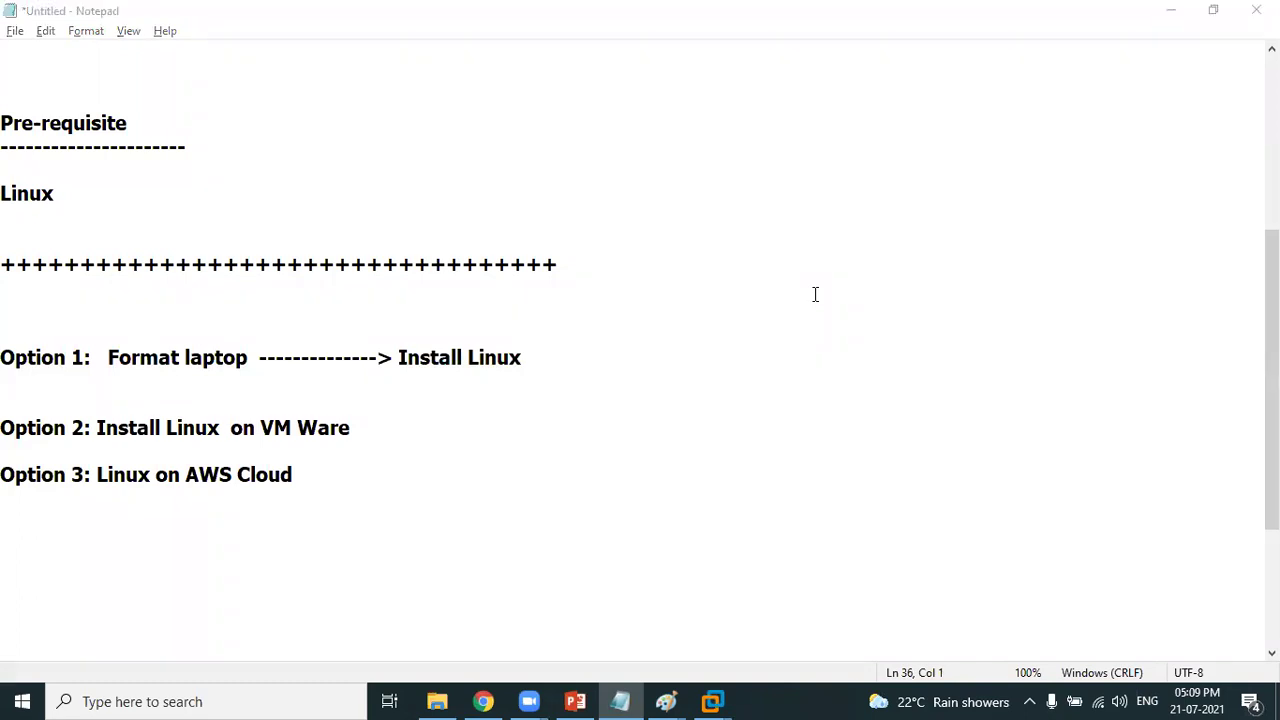
{"action": "left_click", "coordinate": [278, 537]}
{"action": "left_click", "coordinate": [576, 536]}
{"action": "left_click_drag", "start_coordinate": [200, 406], "coordinate": [414, 522]}
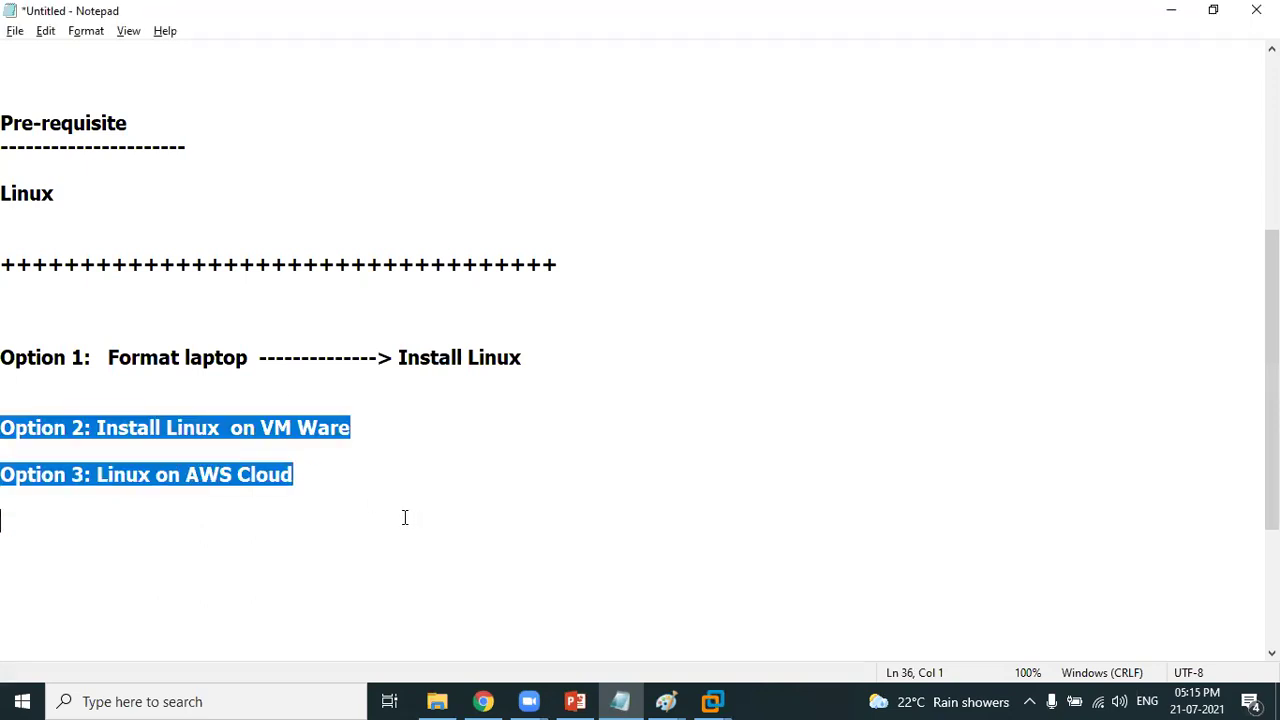
Step: Switch to VMware Workstation and close its window
{"action": "key", "text": "alt+Tab"}
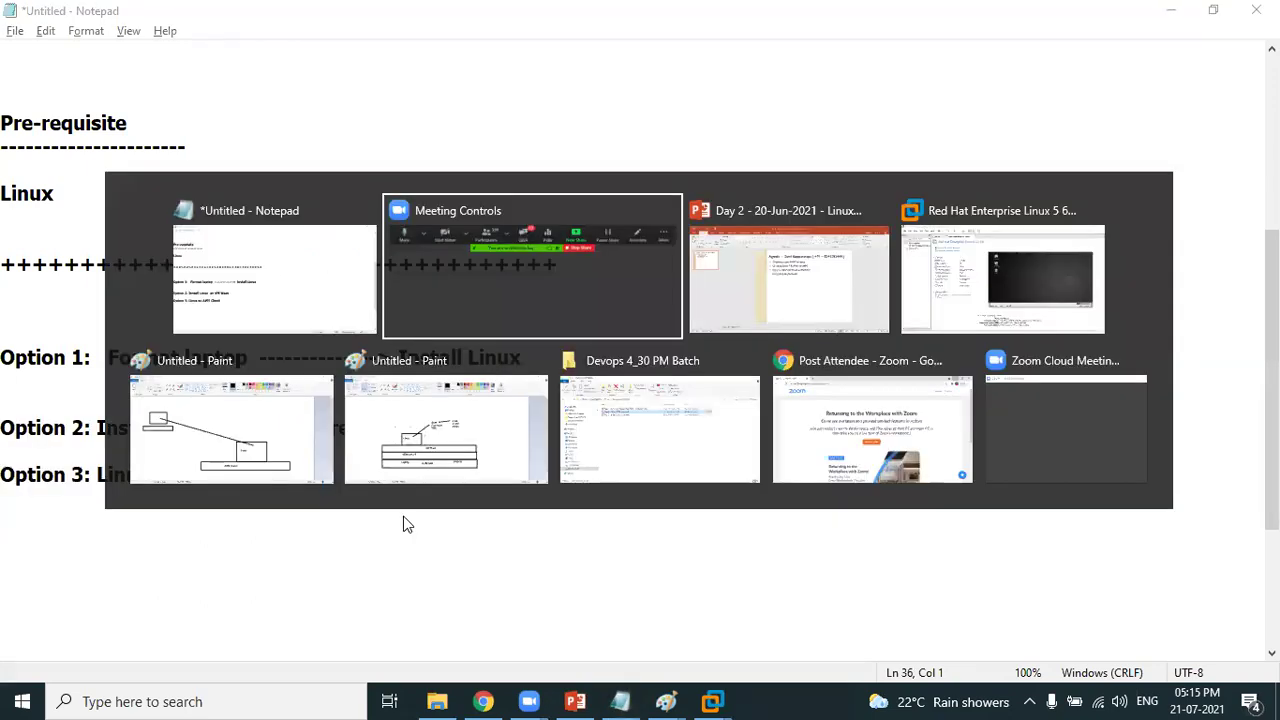
{"action": "key", "text": "alt+Tab"}
{"action": "key", "text": "alt+Tab"}
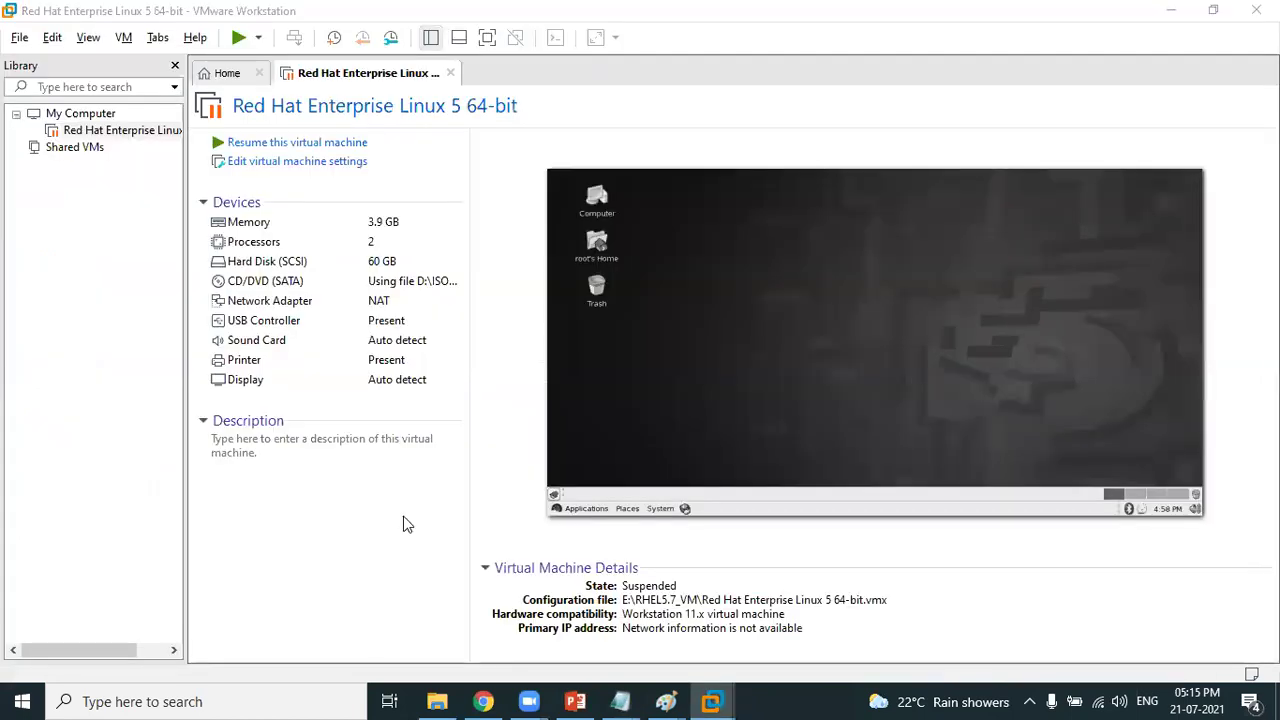
{"action": "key", "text": "alt+Tab"}
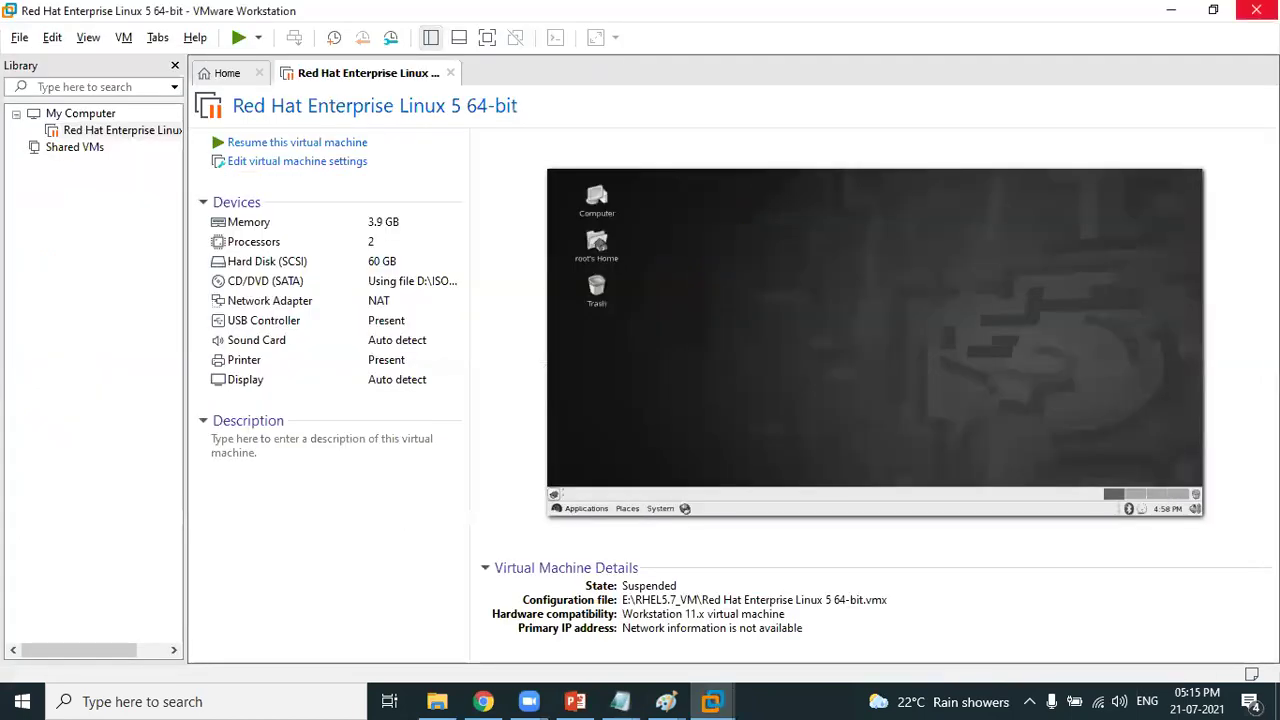
Step: Bring up the PowerPoint agenda and highlight the item about creating a Linux machine on AWS
{"action": "key", "text": "alt+Tab"}
{"action": "key", "text": "alt+Tab"}
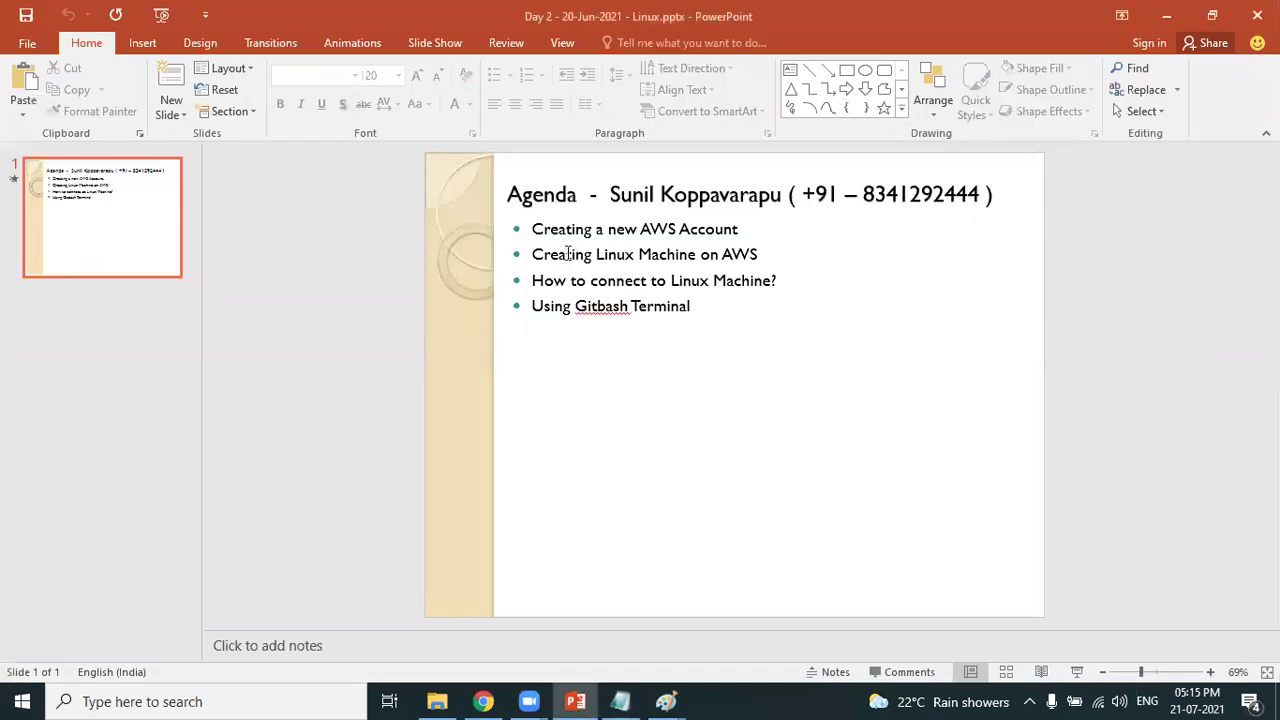
{"action": "left_click_drag", "start_coordinate": [570, 253], "coordinate": [738, 250]}
{"action": "left_click", "coordinate": [1203, 347]}
Step: Switch to the AWS Cloud diagram in Paint and undo the connecting line and the two laptop rectangles
{"action": "key", "text": "alt+Tab"}
{"action": "key", "text": "alt+Tab"}
{"action": "key", "text": "alt+Tab"}
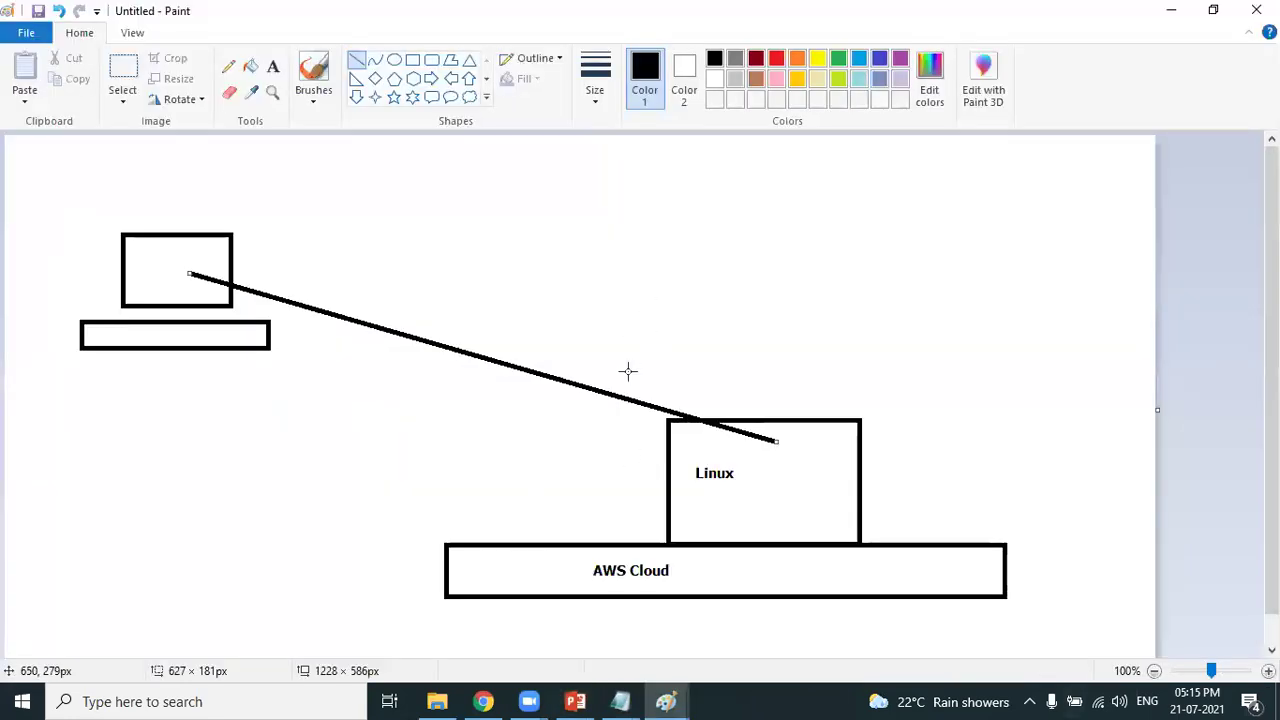
{"action": "key", "text": "ctrl+z"}
{"action": "key", "text": "ctrl+z"}
{"action": "key", "text": "ctrl+z"}
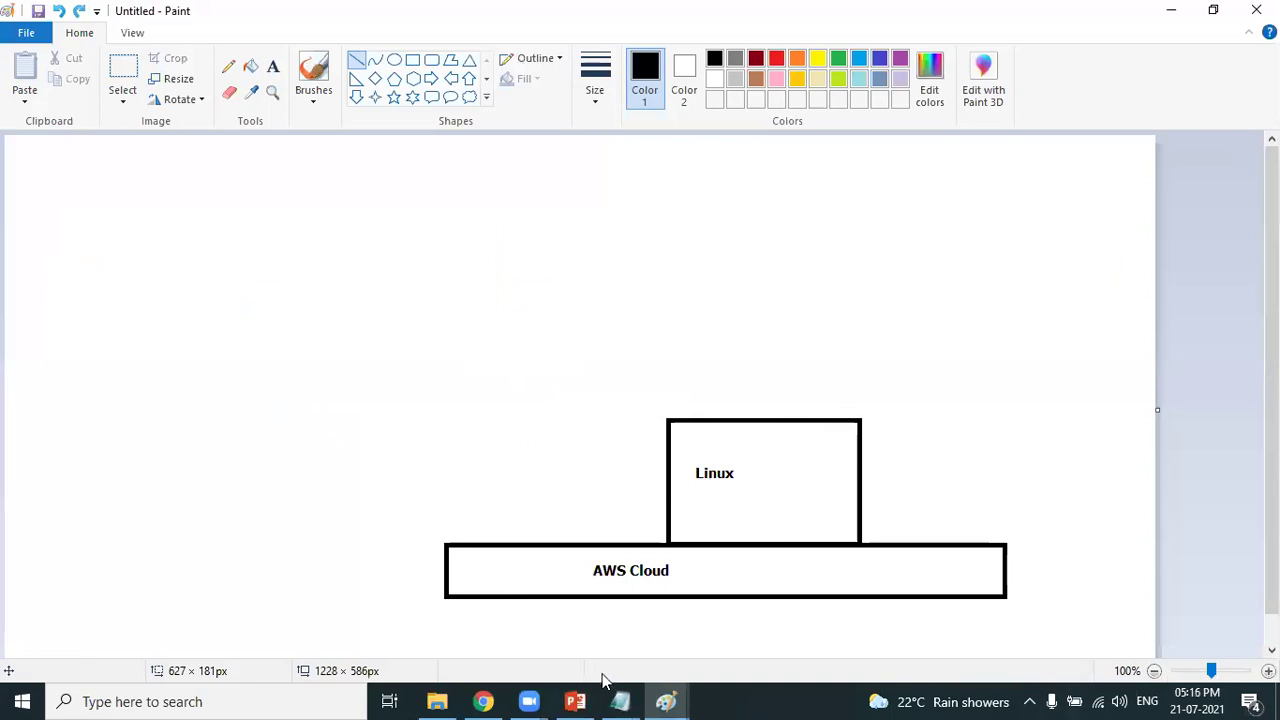
Step: Switch to Chrome and open aws.amazon.com in a new tab
{"action": "mouse_move", "coordinate": [467, 700]}
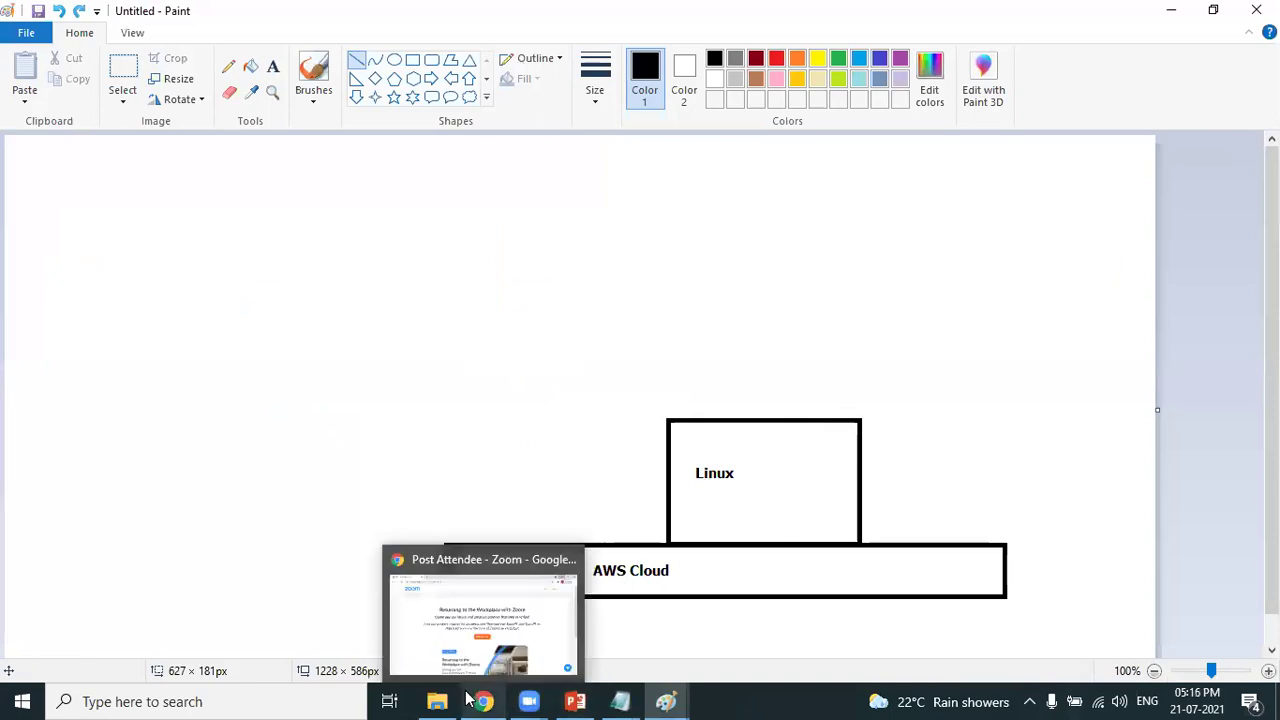
{"action": "left_click", "coordinate": [457, 596]}
{"action": "left_click", "coordinate": [252, 18]}
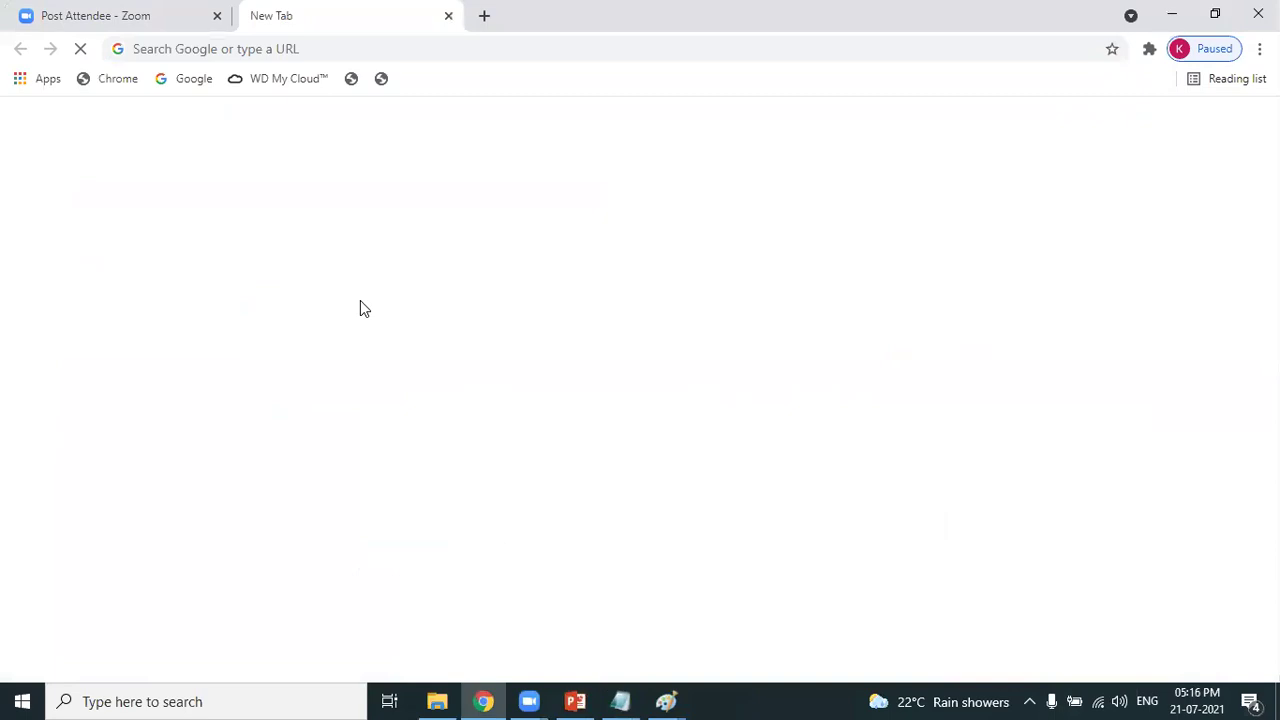
{"action": "type", "text": "a"}
{"action": "key", "text": "Return"}
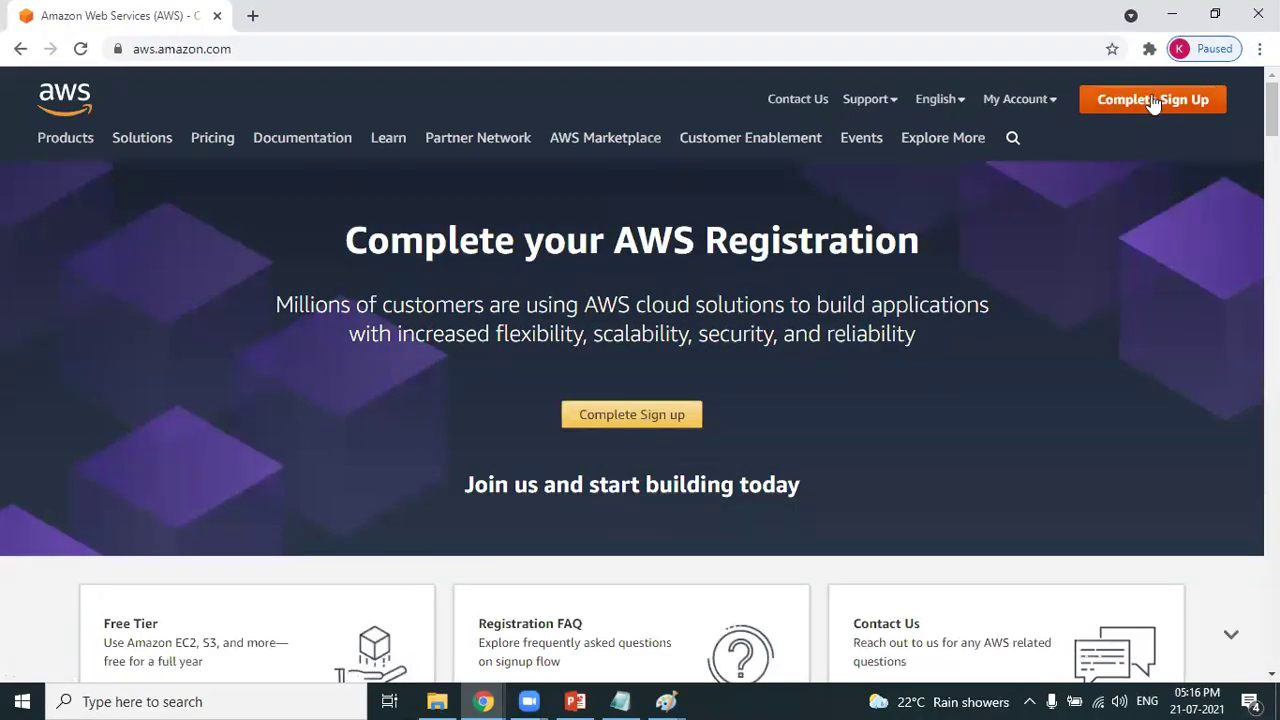
Step: Open the AWS Management Console sign-in page and submit the root user's email address
{"action": "left_click", "coordinate": [1049, 100]}
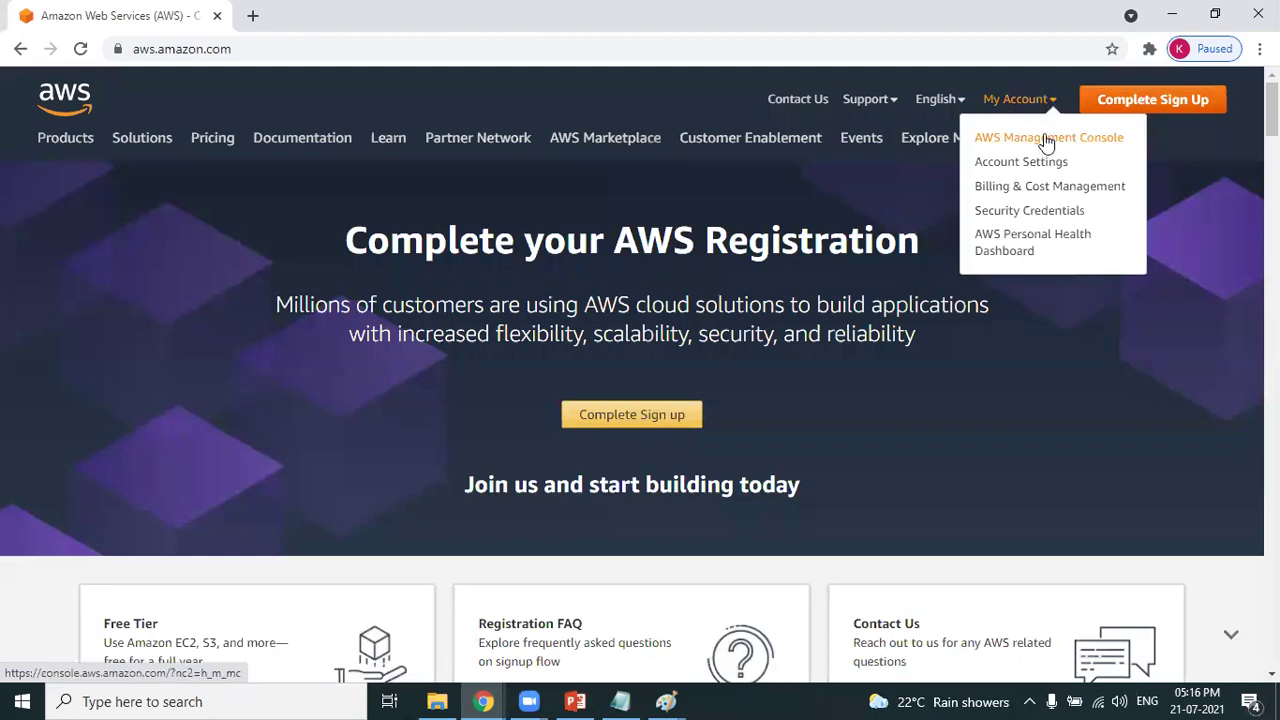
{"action": "left_click", "coordinate": [1046, 141]}
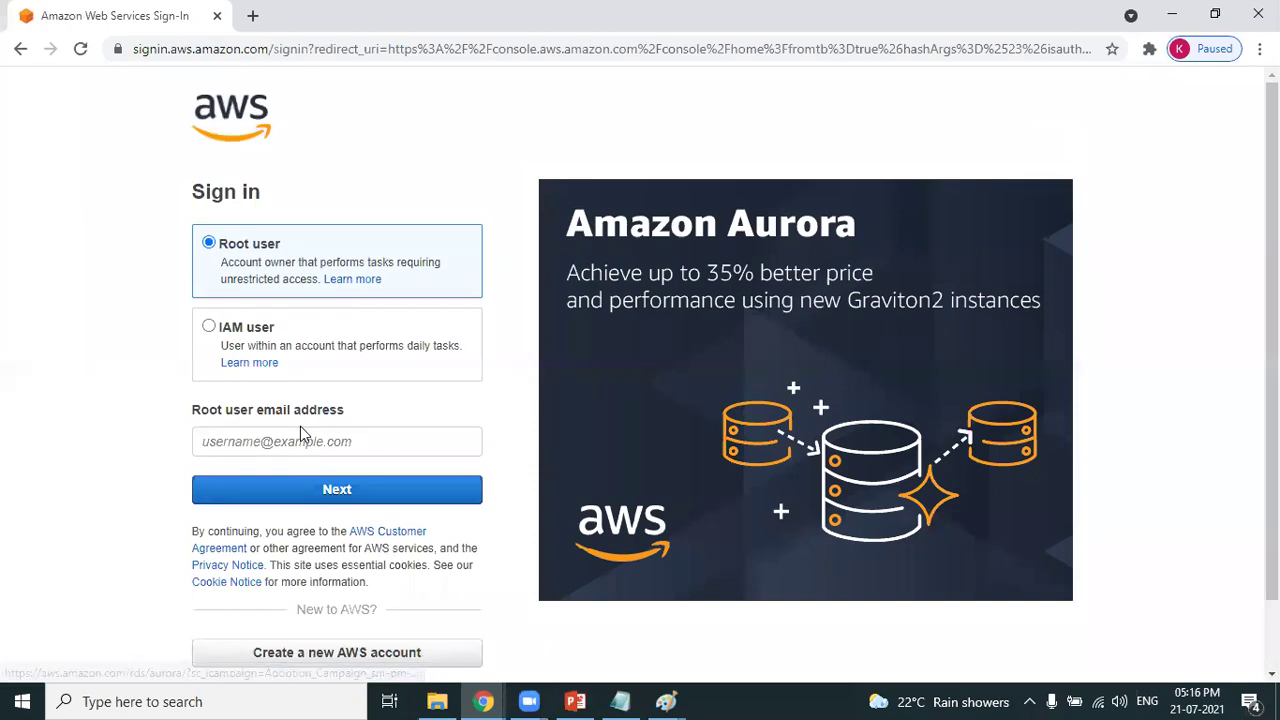
{"action": "left_click", "coordinate": [287, 441]}
{"action": "type", "text": "a"}
{"action": "left_click", "coordinate": [287, 486]}
{"action": "left_click", "coordinate": [339, 492]}
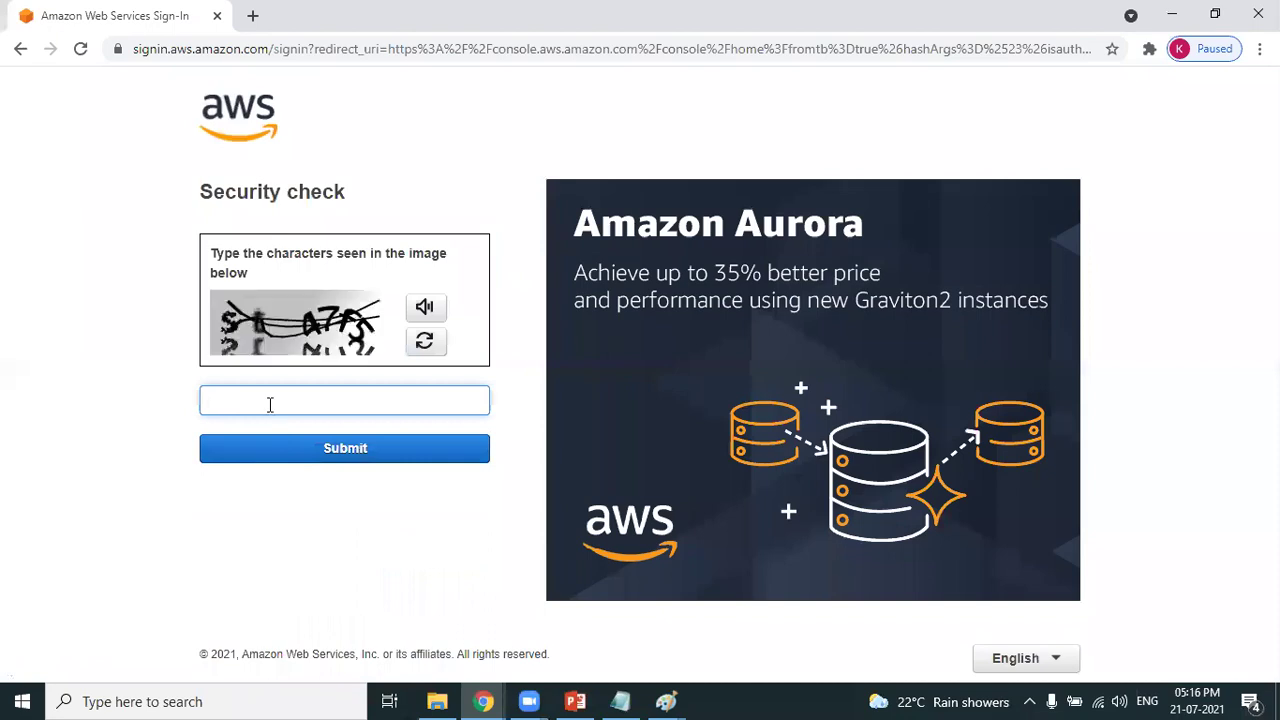
Step: Load a new security check image, submit its characters, and sign in with the root account password
{"action": "left_click", "coordinate": [430, 348]}
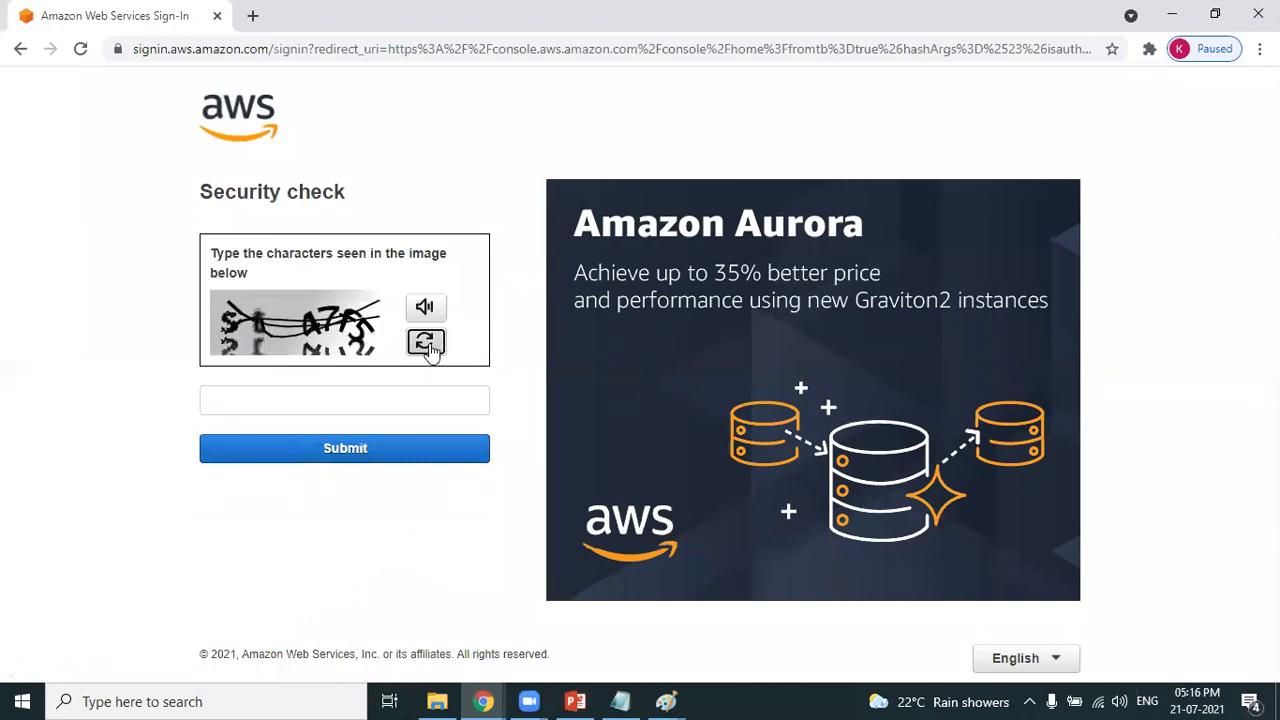
{"action": "left_click", "coordinate": [275, 390]}
{"action": "type", "text": "6x6d"}
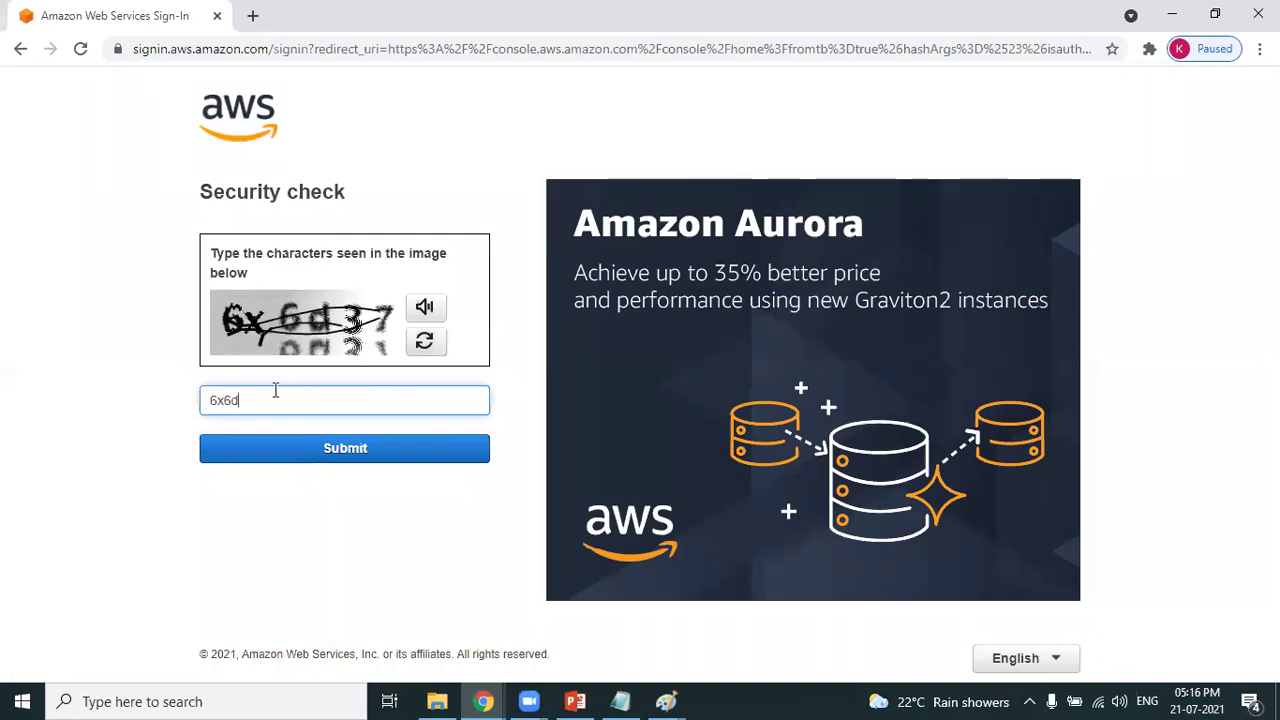
{"action": "type", "text": "37"}
{"action": "left_click", "coordinate": [333, 452]}
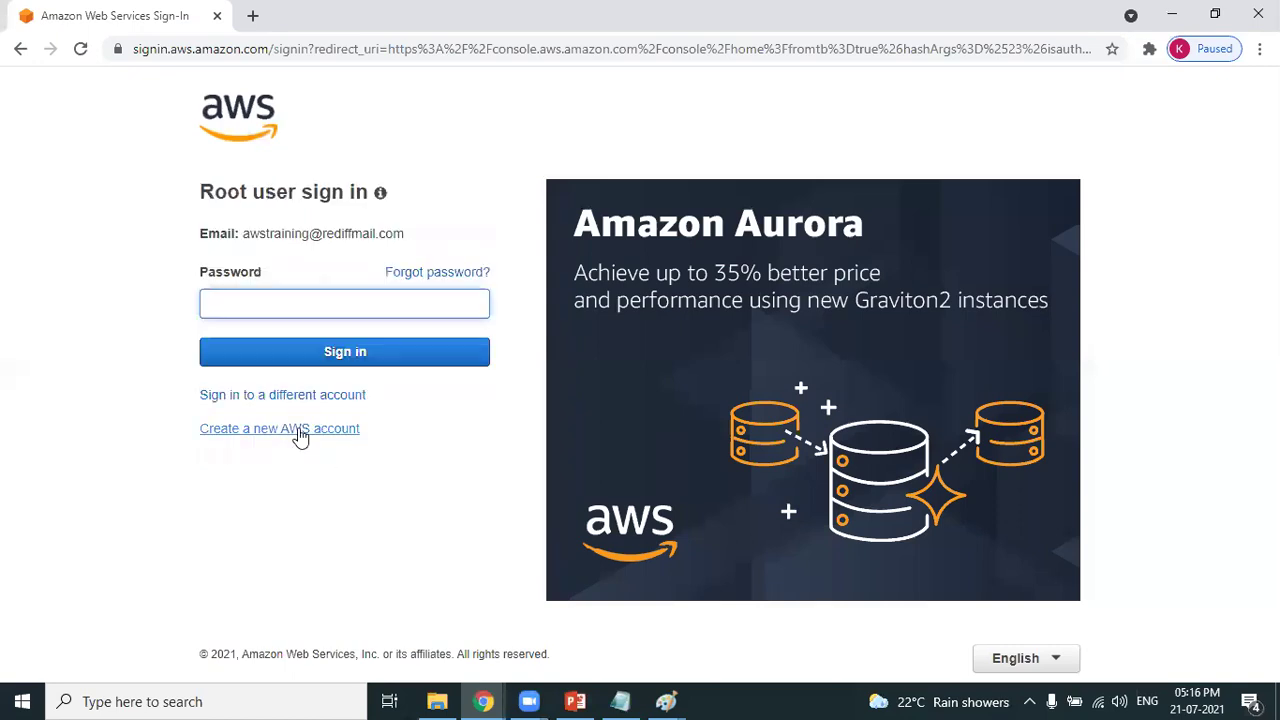
{"action": "type", "text": "**********"}
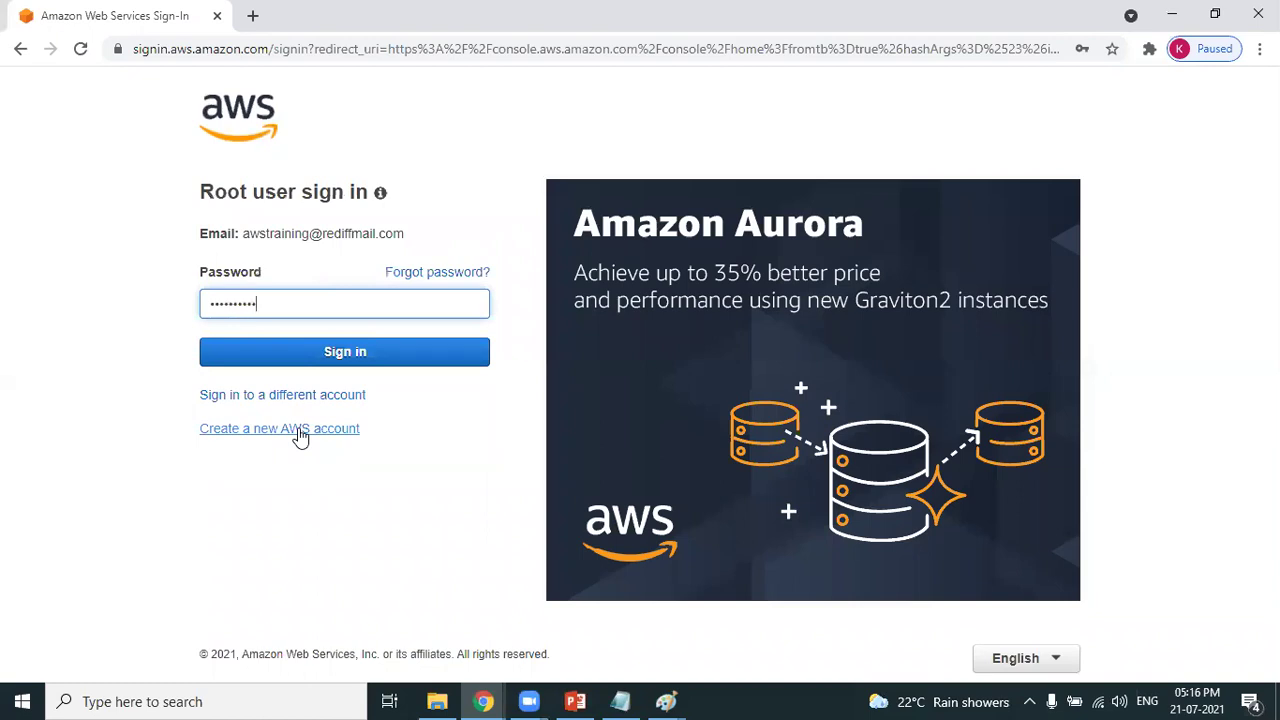
{"action": "left_click", "coordinate": [357, 355]}
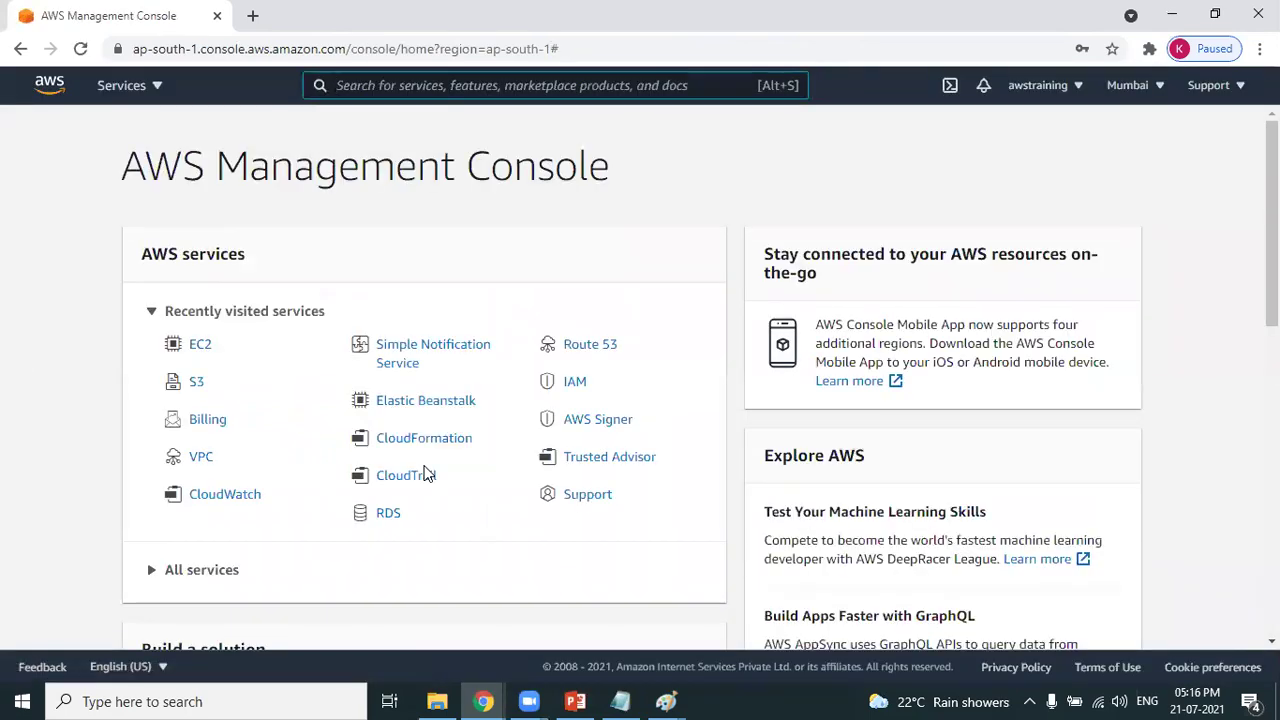
Step: Switch to the Paint diagram, draw two small rectangles on the AWS Cloud bar beside the Linux box, and undo them
{"action": "key", "text": "alt+Tab"}
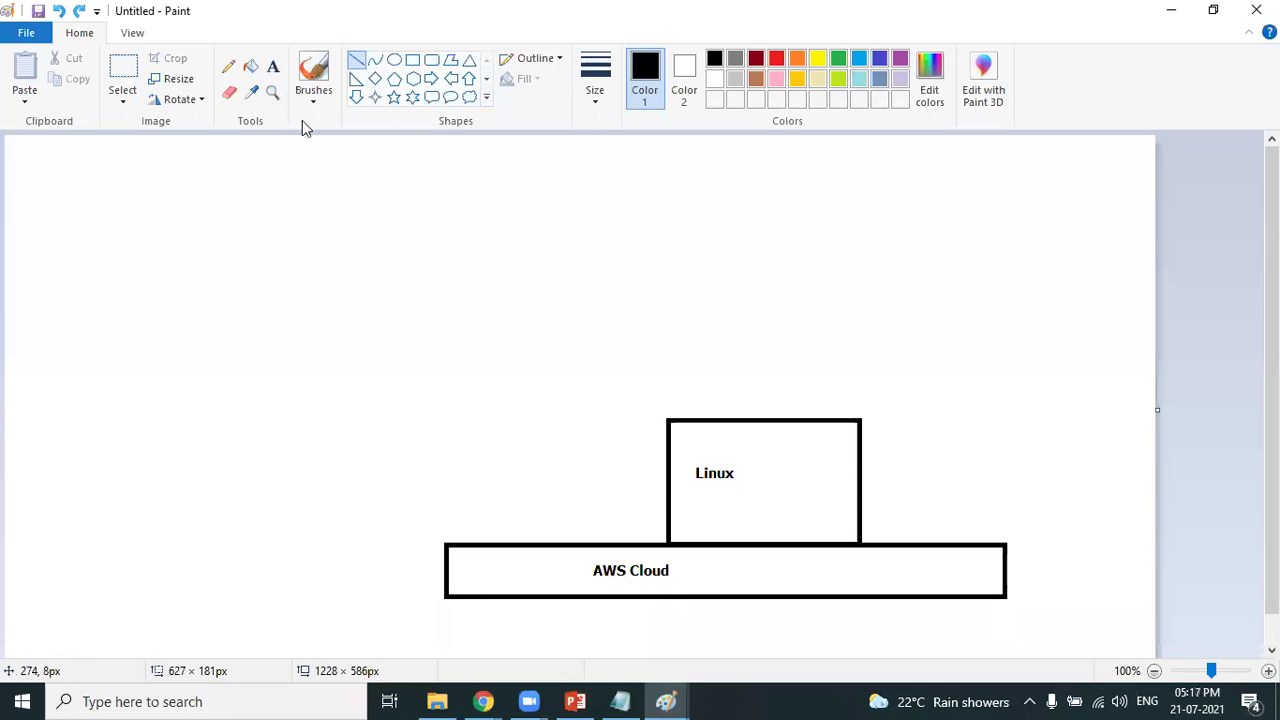
{"action": "left_click", "coordinate": [412, 60]}
{"action": "left_click_drag", "start_coordinate": [465, 474], "coordinate": [543, 545]}
{"action": "left_click", "coordinate": [933, 510]}
{"action": "left_click_drag", "start_coordinate": [919, 498], "coordinate": [972, 545]}
{"action": "left_click", "coordinate": [1071, 384]}
{"action": "key", "text": "ctrl+z"}
{"action": "key", "text": "ctrl+z"}
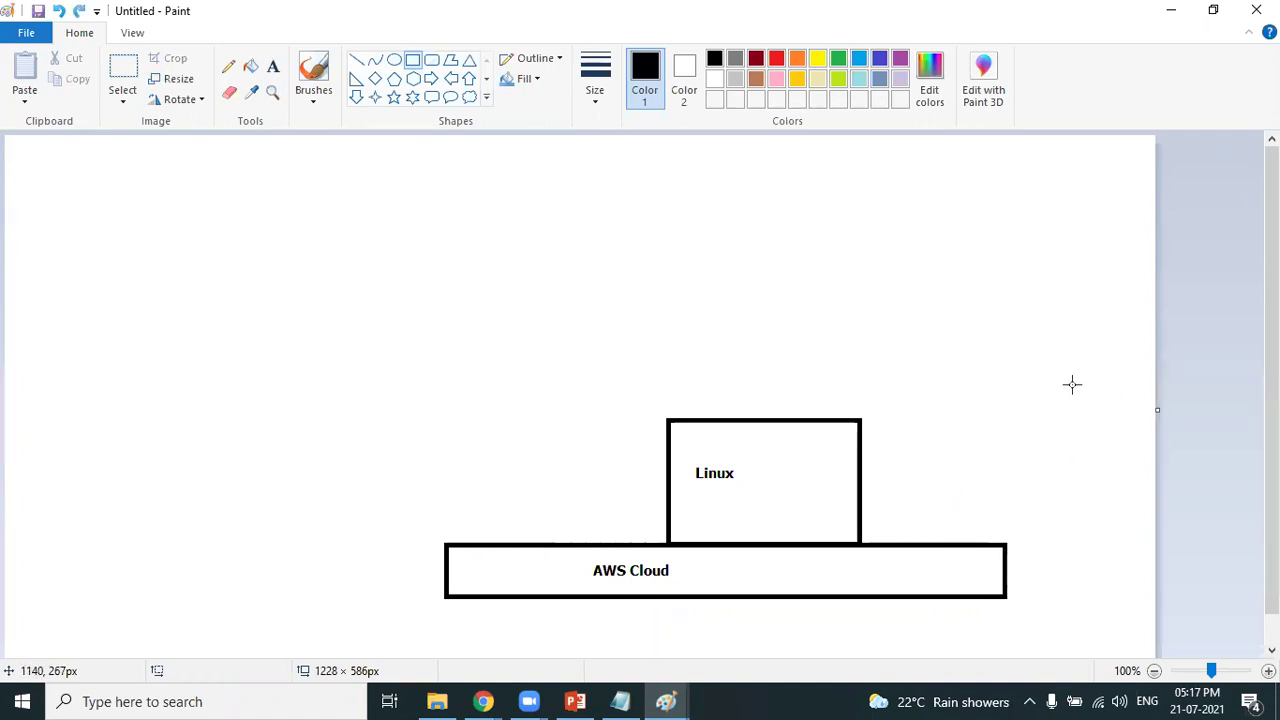
{"action": "key", "text": "ctrl+z"}
Step: Switch to the Notepad notes and add the line "EC2 ----------" below the Option 3 line
{"action": "key", "text": "alt+Tab"}
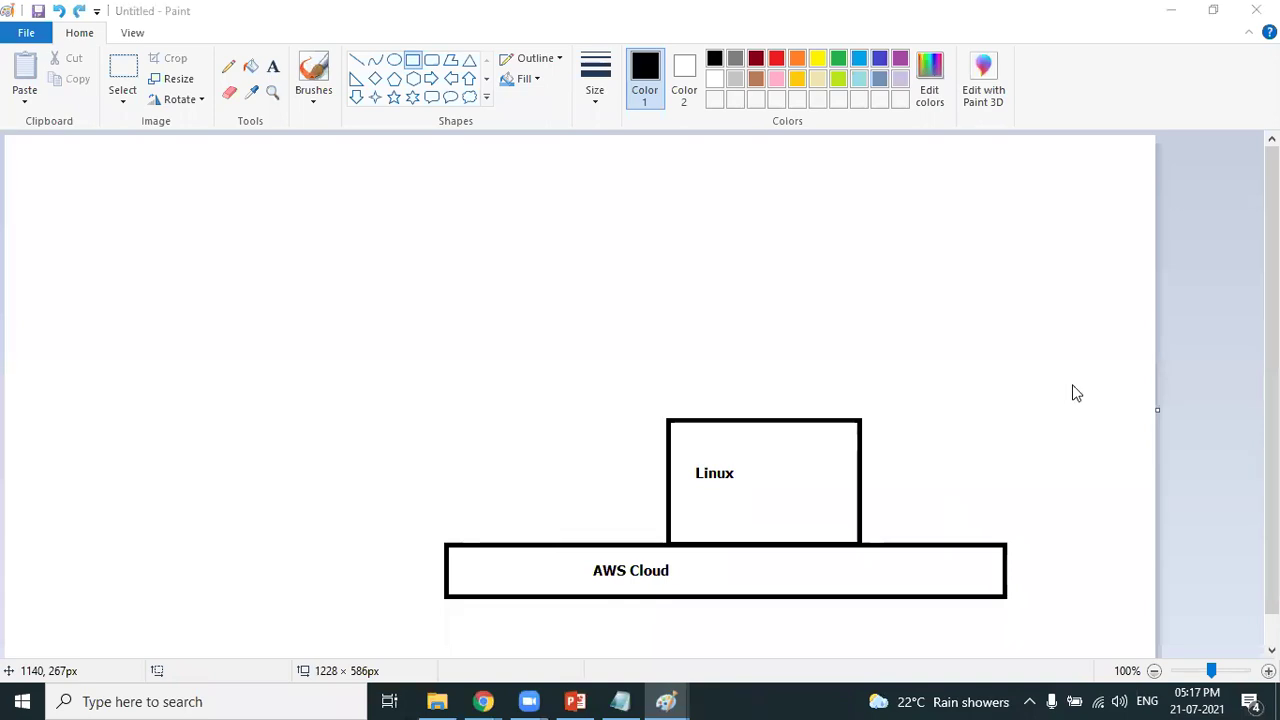
{"action": "key", "text": "Tab"}
{"action": "key", "text": "Tab"}
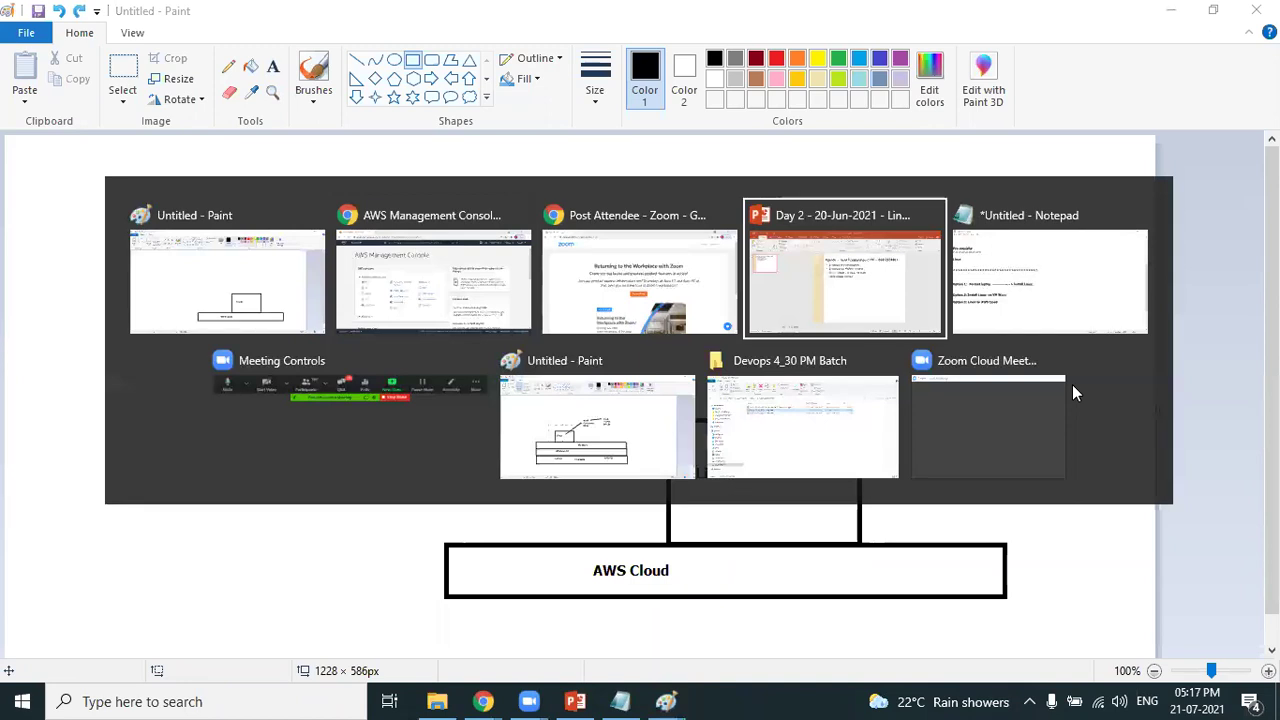
{"action": "key", "text": "Tab"}
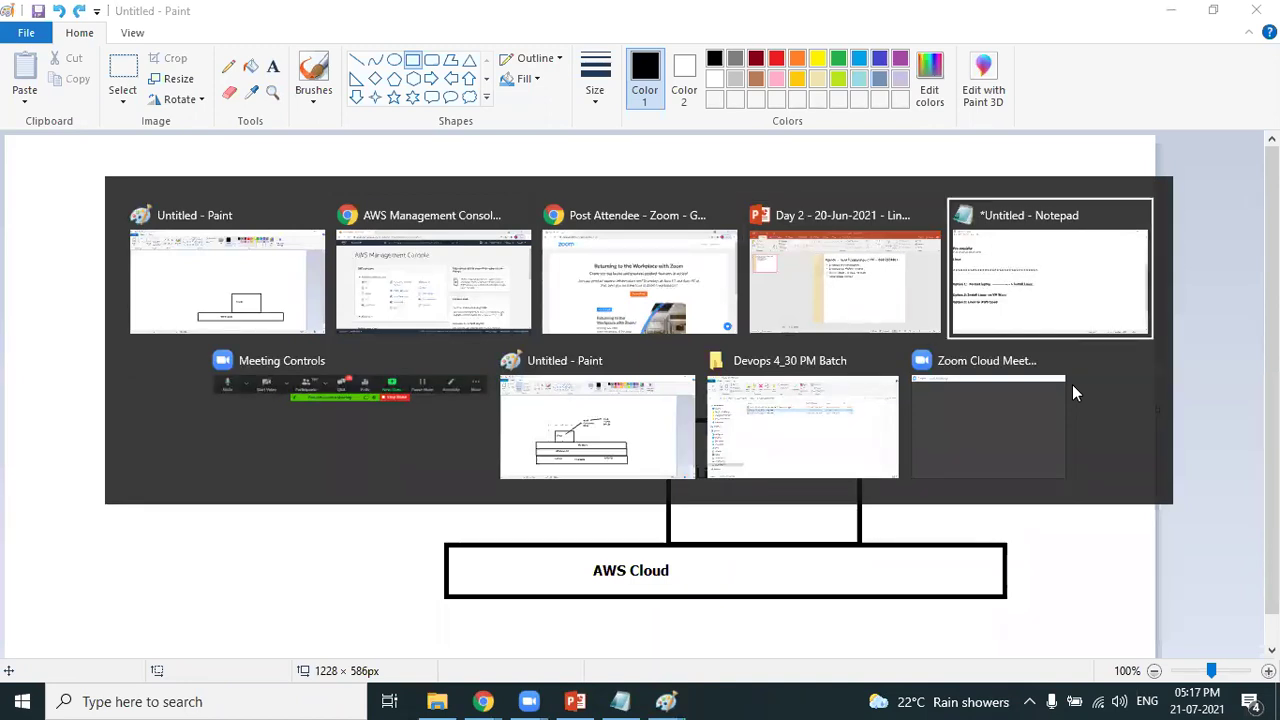
{"action": "key", "text": "Return"}
{"action": "type", "text": "E"}
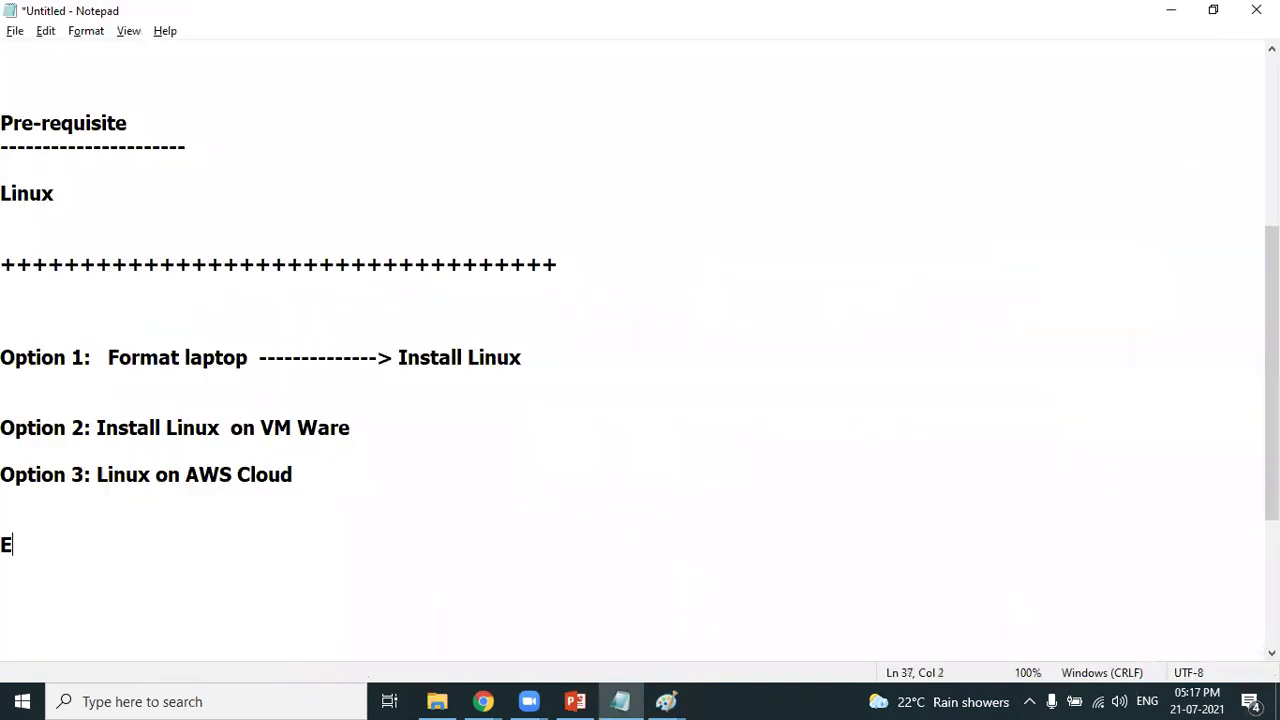
{"action": "type", "text": "C2 ----------"}
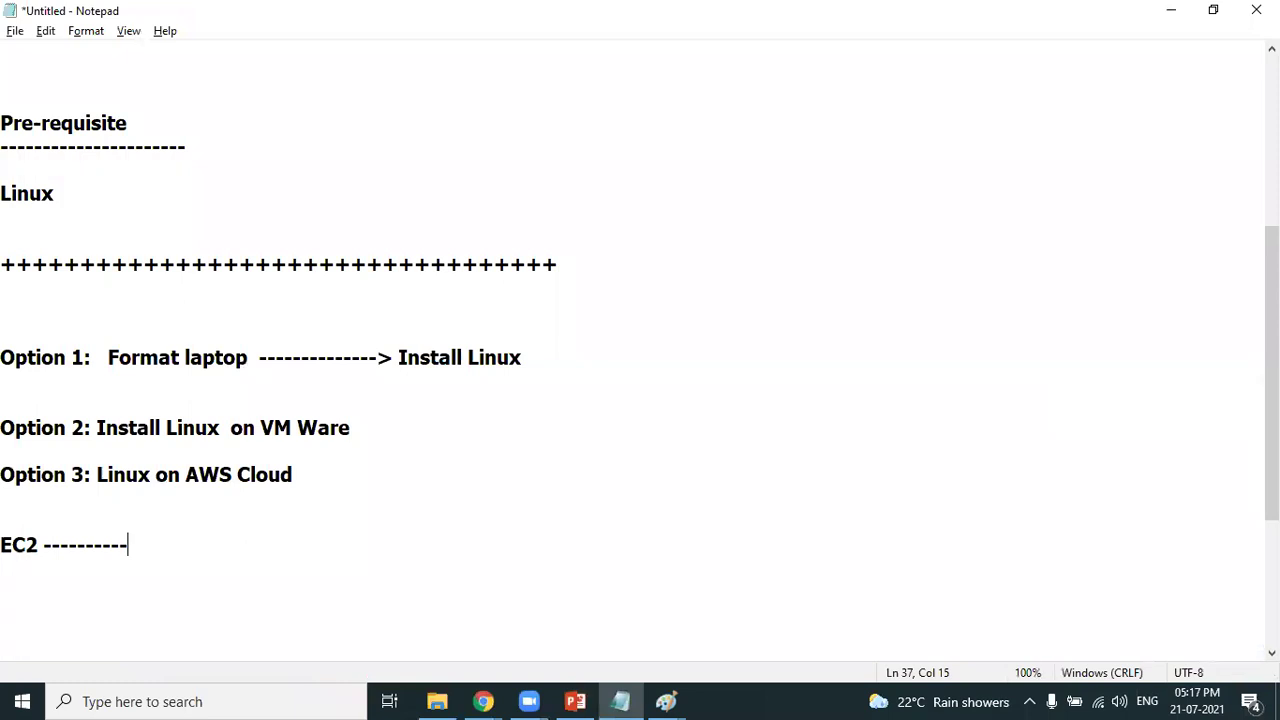
Step: Switch back to the AWS Management Console in Chrome and open the EC2 service from the Compute category
{"action": "key", "text": "alt+Tab"}
{"action": "key", "text": "Tab"}
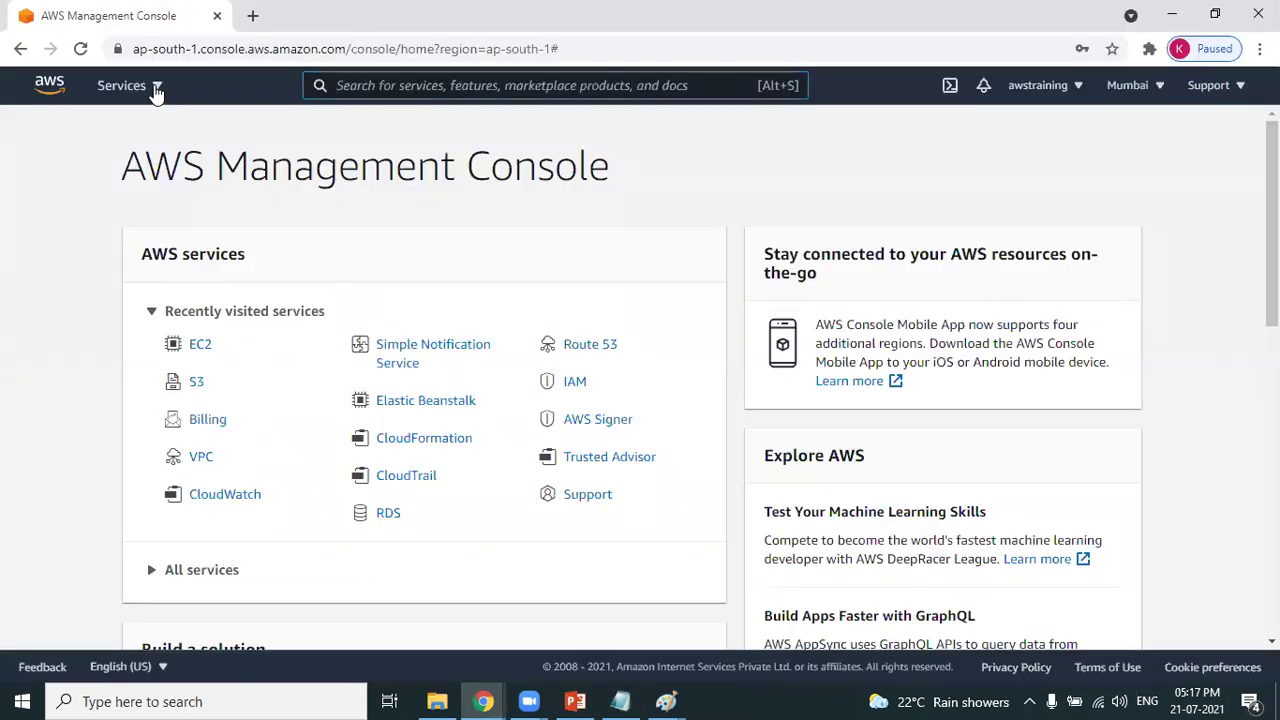
{"action": "left_click", "coordinate": [155, 88]}
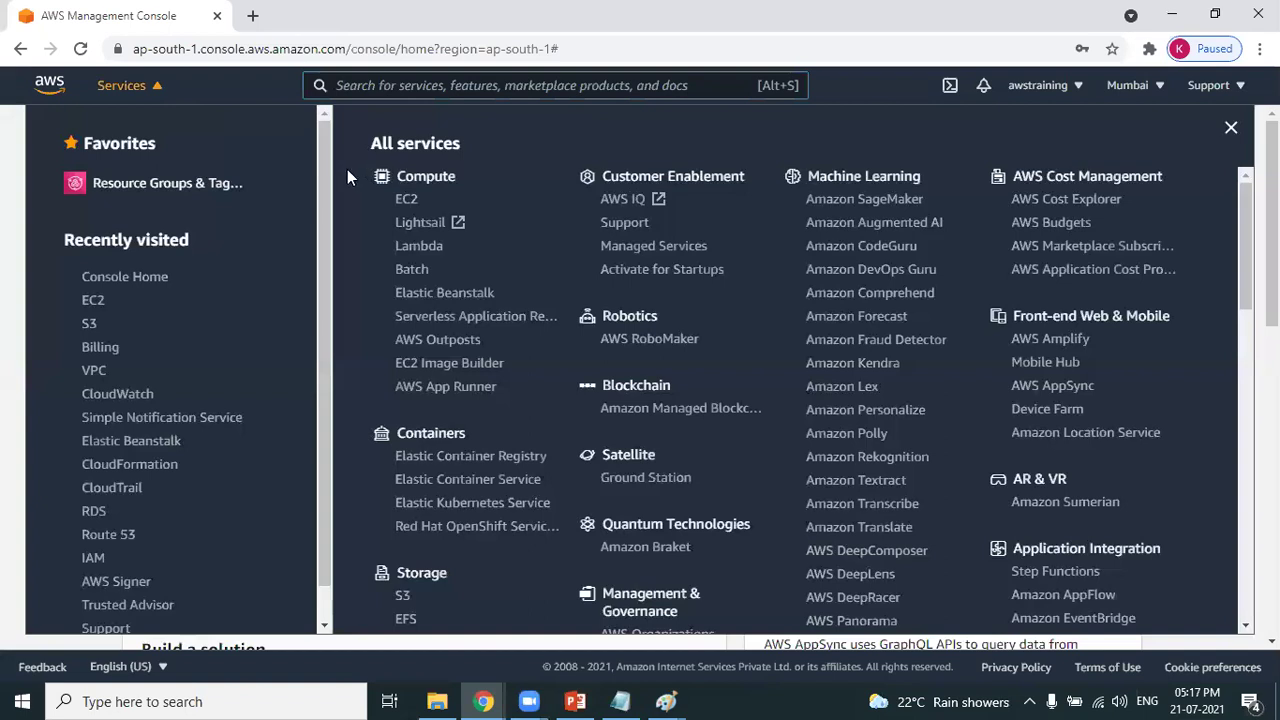
{"action": "left_click", "coordinate": [407, 199]}
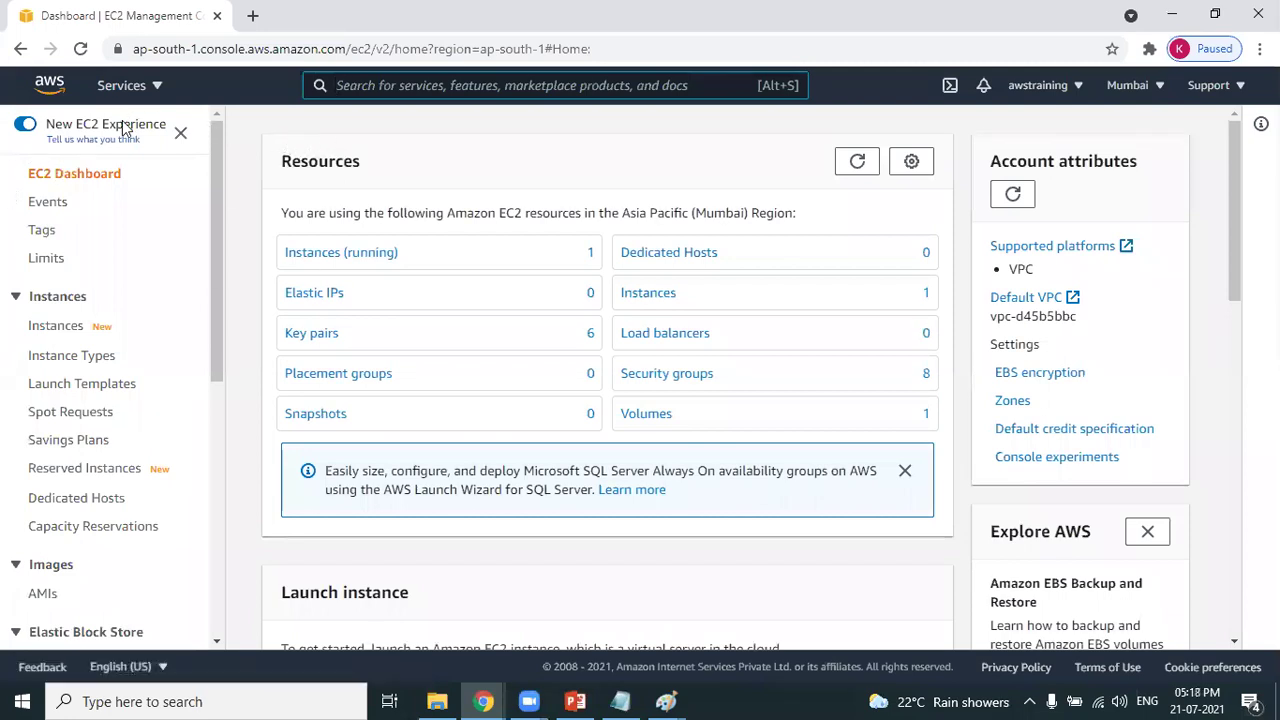
Step: Stop the DockerHost instance from the EC2 instances list, dismiss the notification, and clear the instance's selection
{"action": "left_click", "coordinate": [60, 334]}
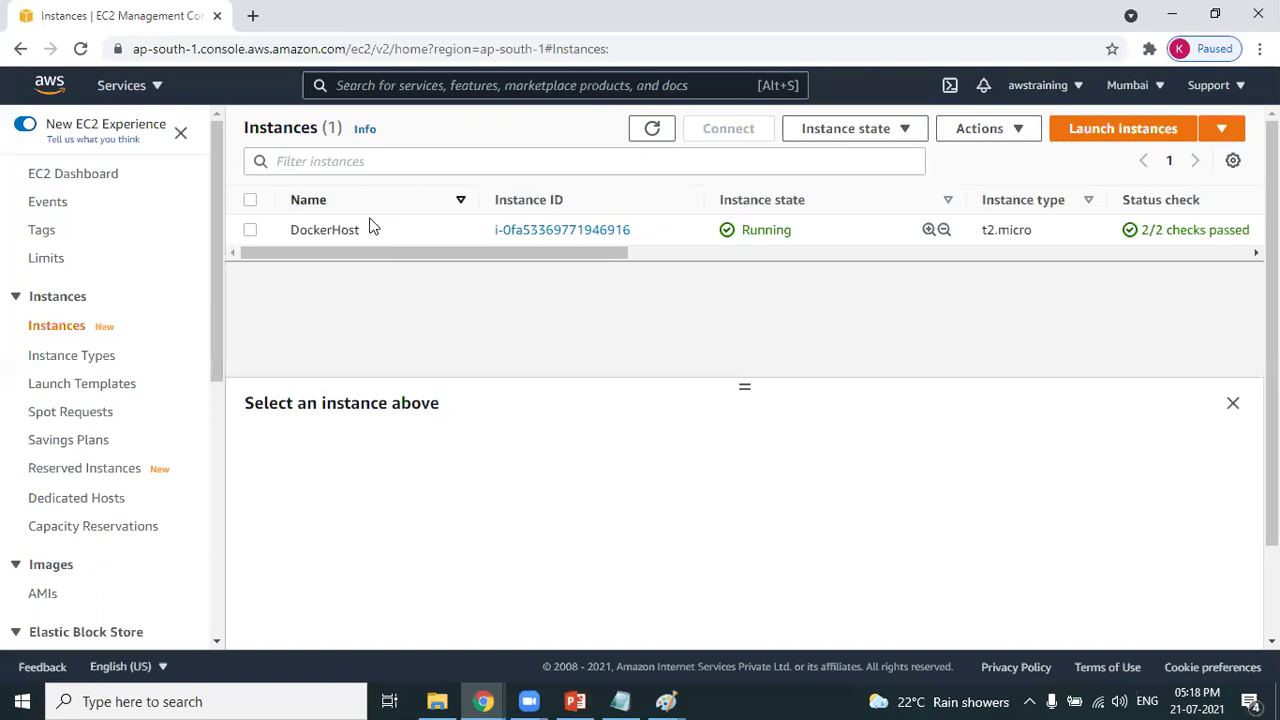
{"action": "left_click", "coordinate": [249, 231]}
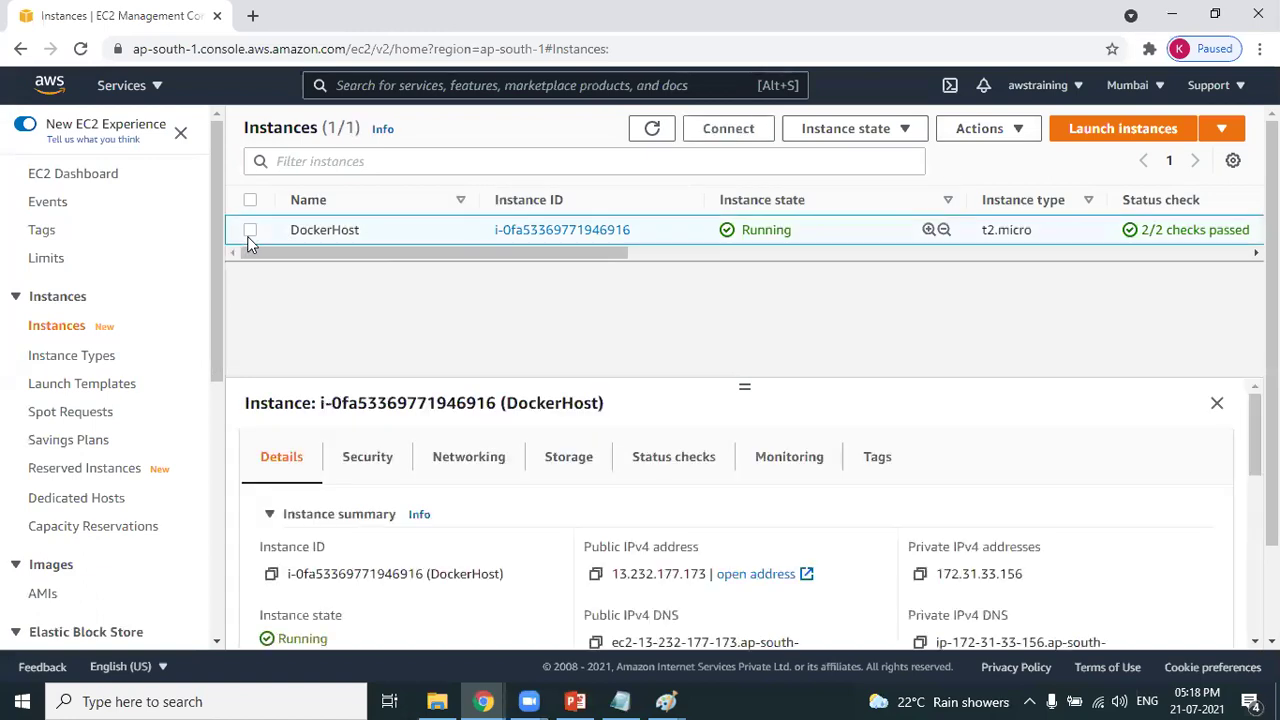
{"action": "left_click", "coordinate": [906, 133]}
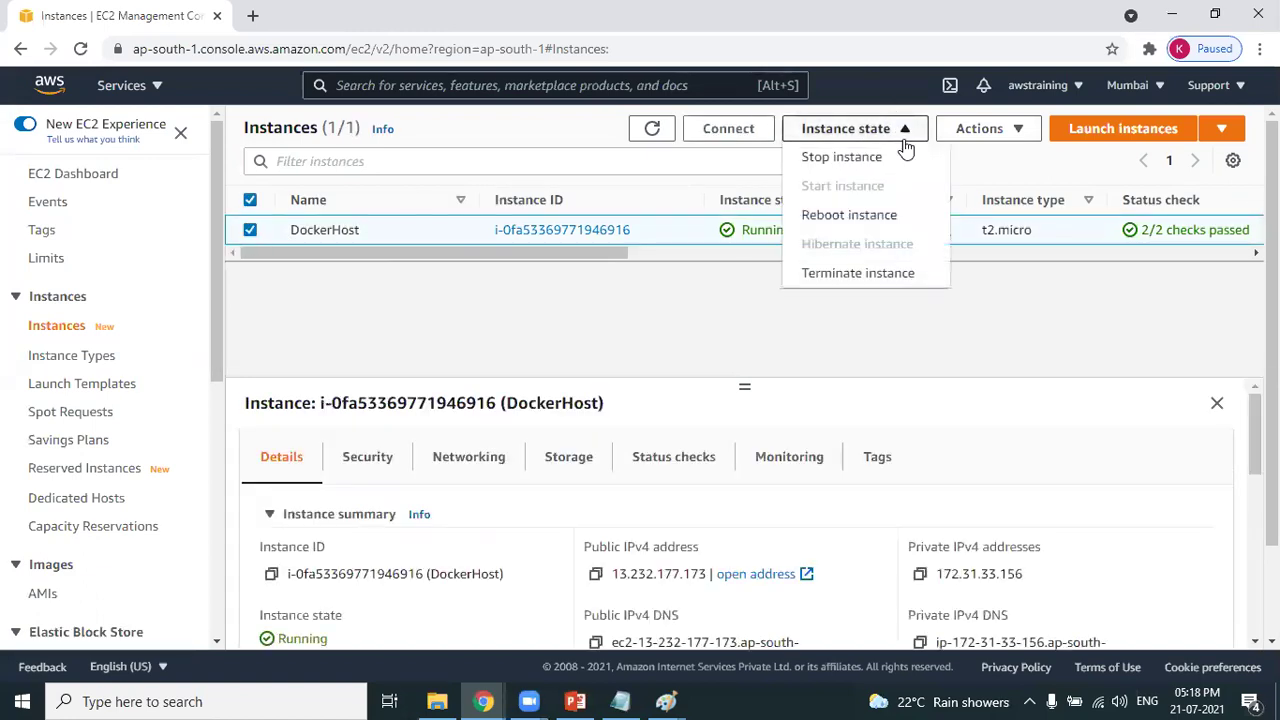
{"action": "left_click", "coordinate": [846, 161]}
{"action": "left_click", "coordinate": [992, 472]}
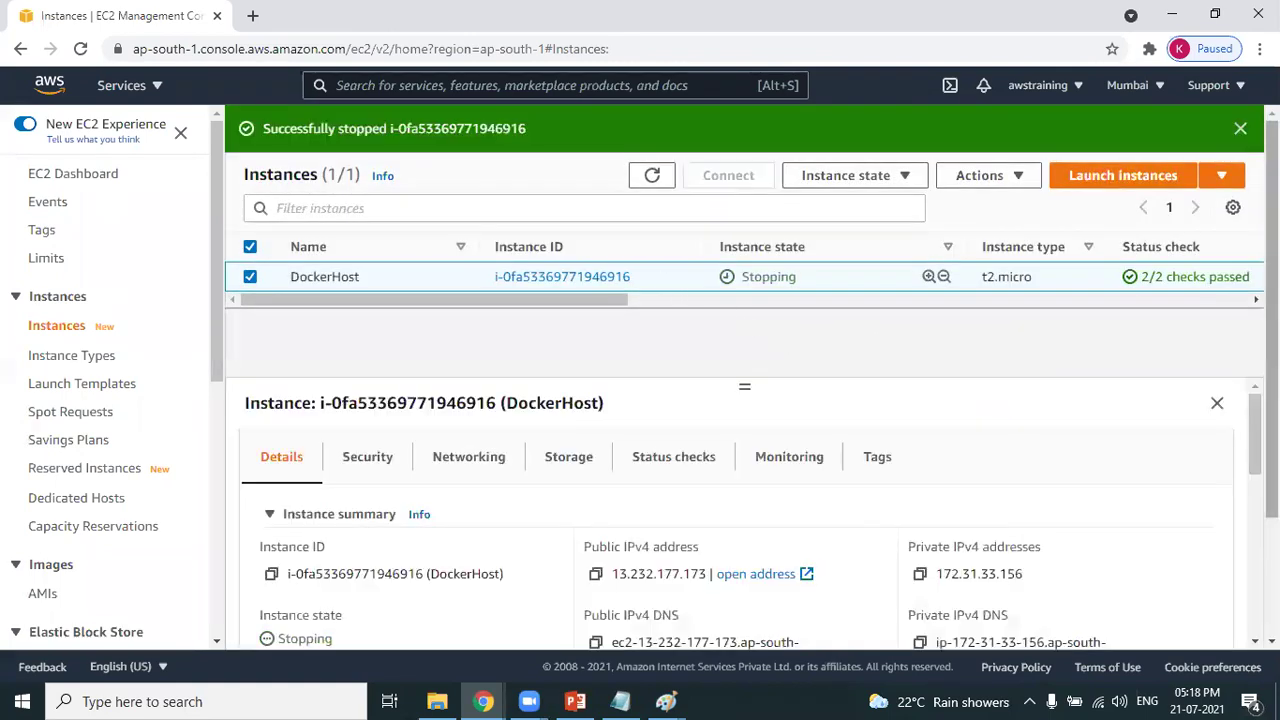
{"action": "left_click", "coordinate": [1240, 128]}
{"action": "left_click", "coordinate": [251, 231]}
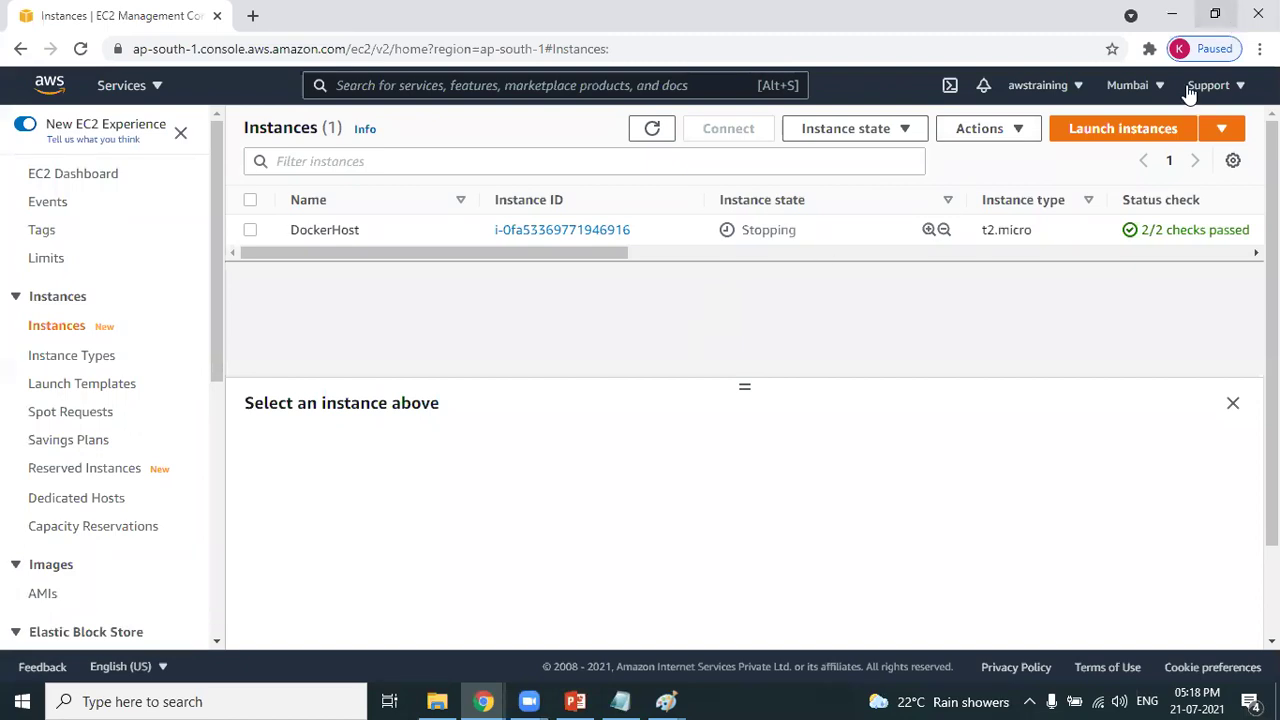
Step: Start launching a new instance and examine the Amazon Linux, Red Hat, SUSE and Ubuntu images in the AMI list
{"action": "left_click", "coordinate": [1130, 128]}
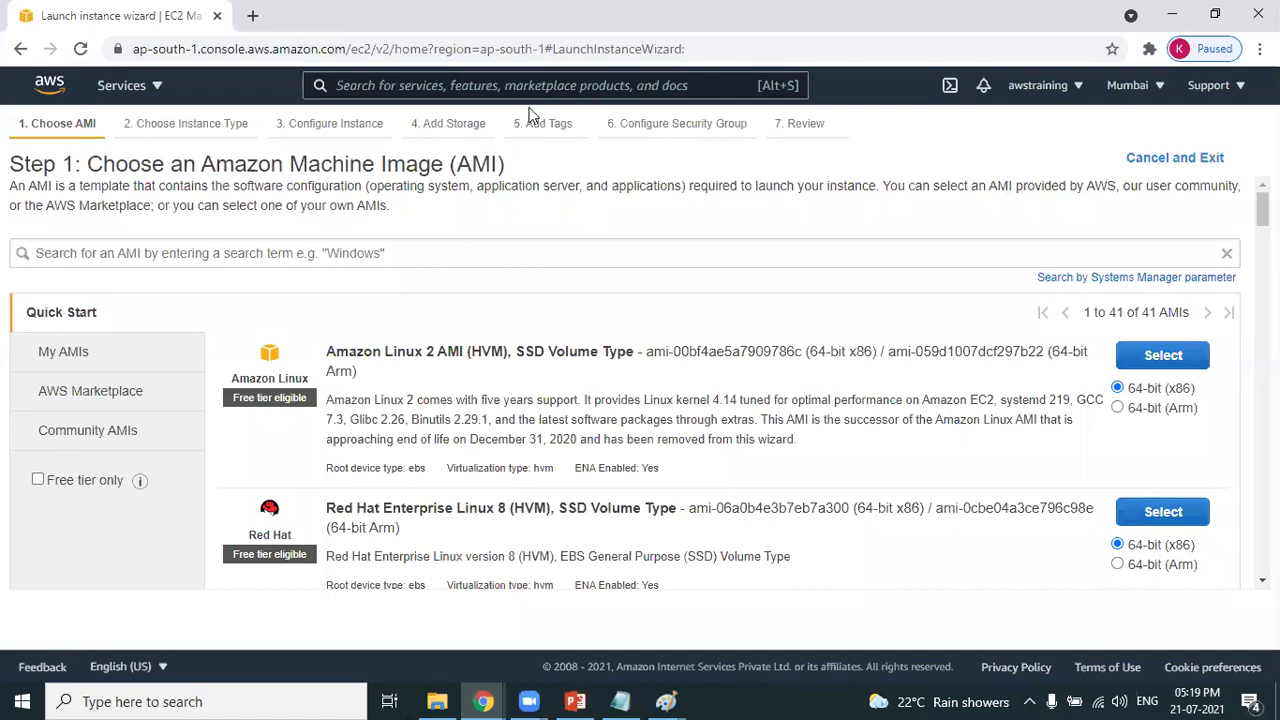
{"action": "left_click_drag", "start_coordinate": [450, 160], "coordinate": [516, 160]}
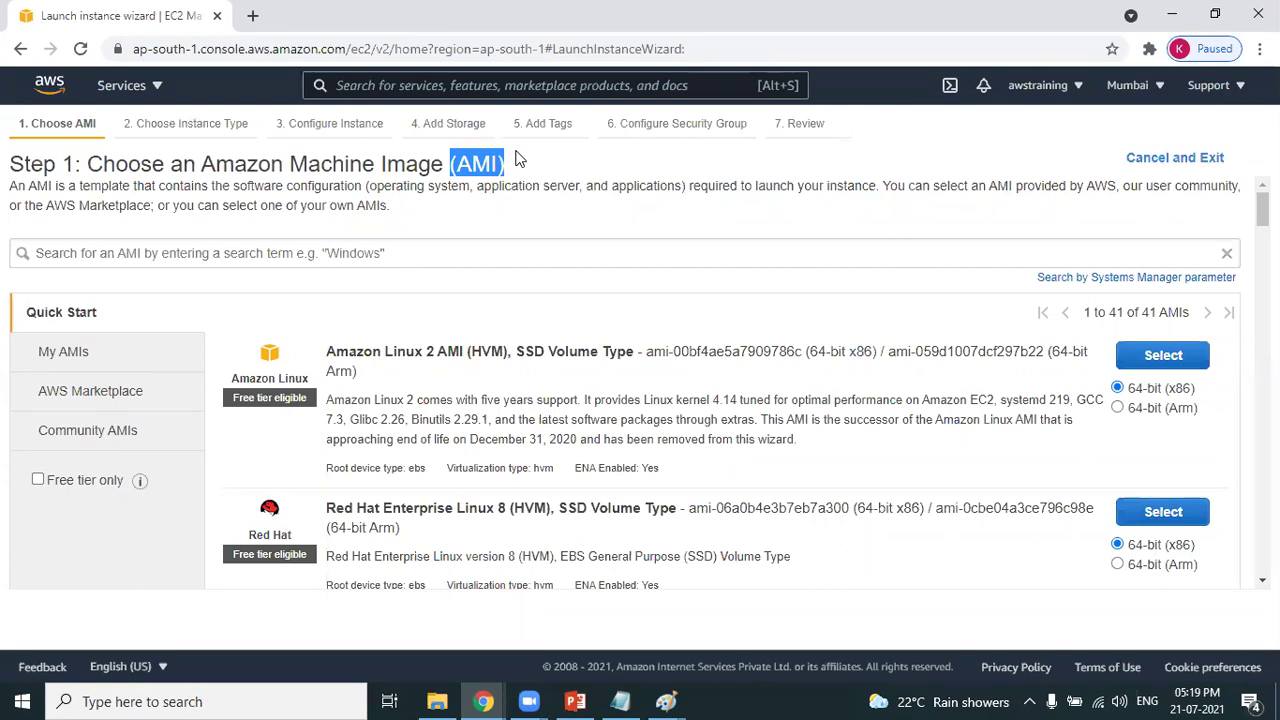
{"action": "left_click_drag", "start_coordinate": [347, 351], "coordinate": [427, 351]}
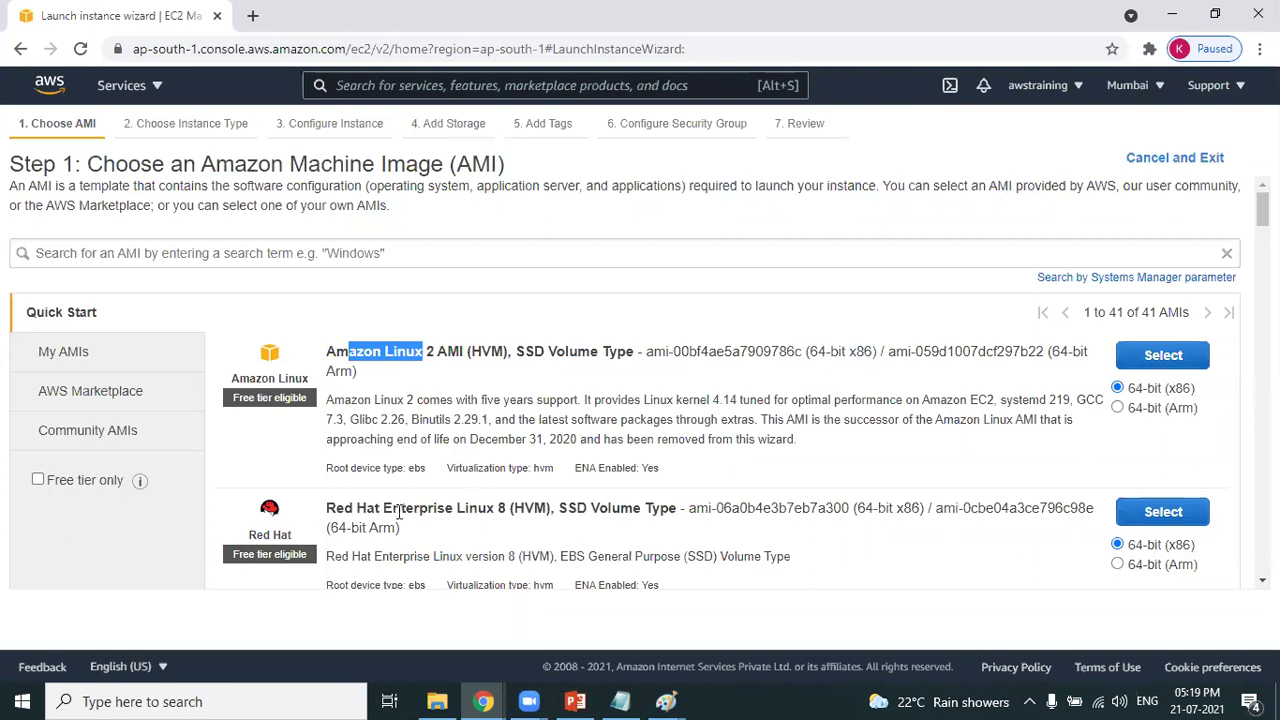
{"action": "left_click_drag", "start_coordinate": [383, 508], "coordinate": [456, 508]}
{"action": "scroll", "coordinate": [458, 512], "scroll_direction": "down", "scroll_amount": 1}
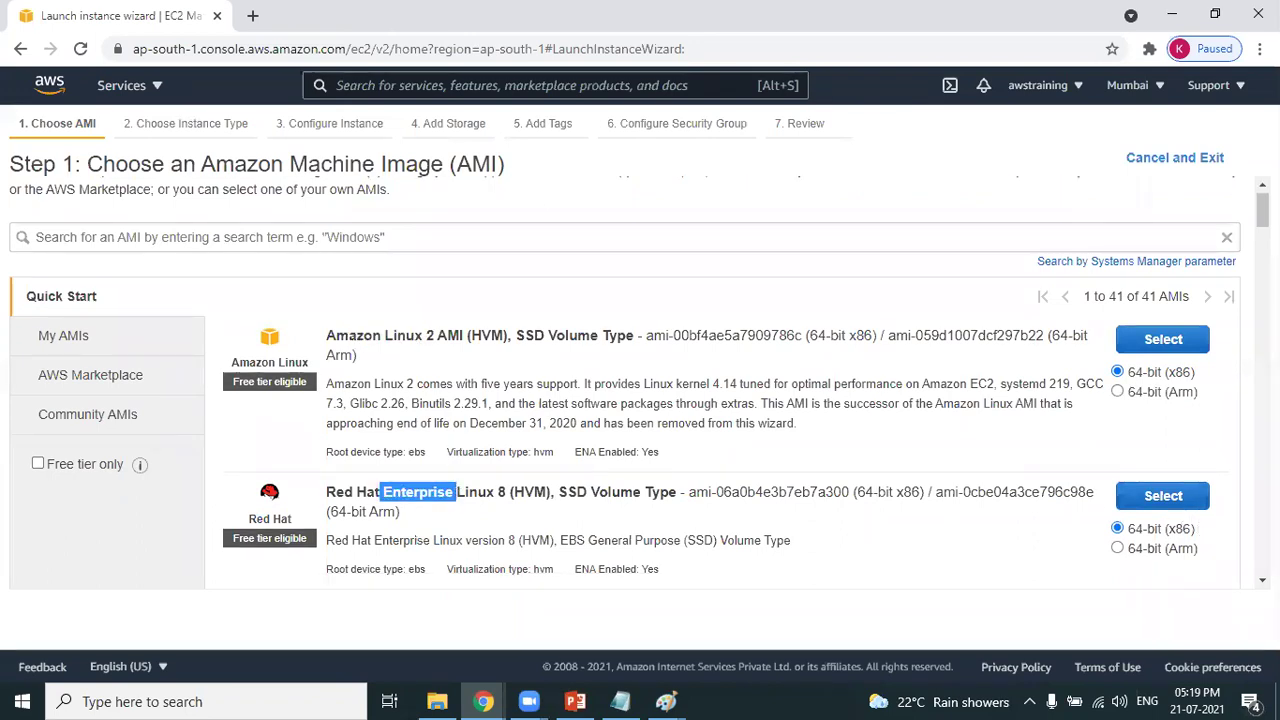
{"action": "scroll", "coordinate": [640, 383], "scroll_direction": "down", "scroll_amount": 2}
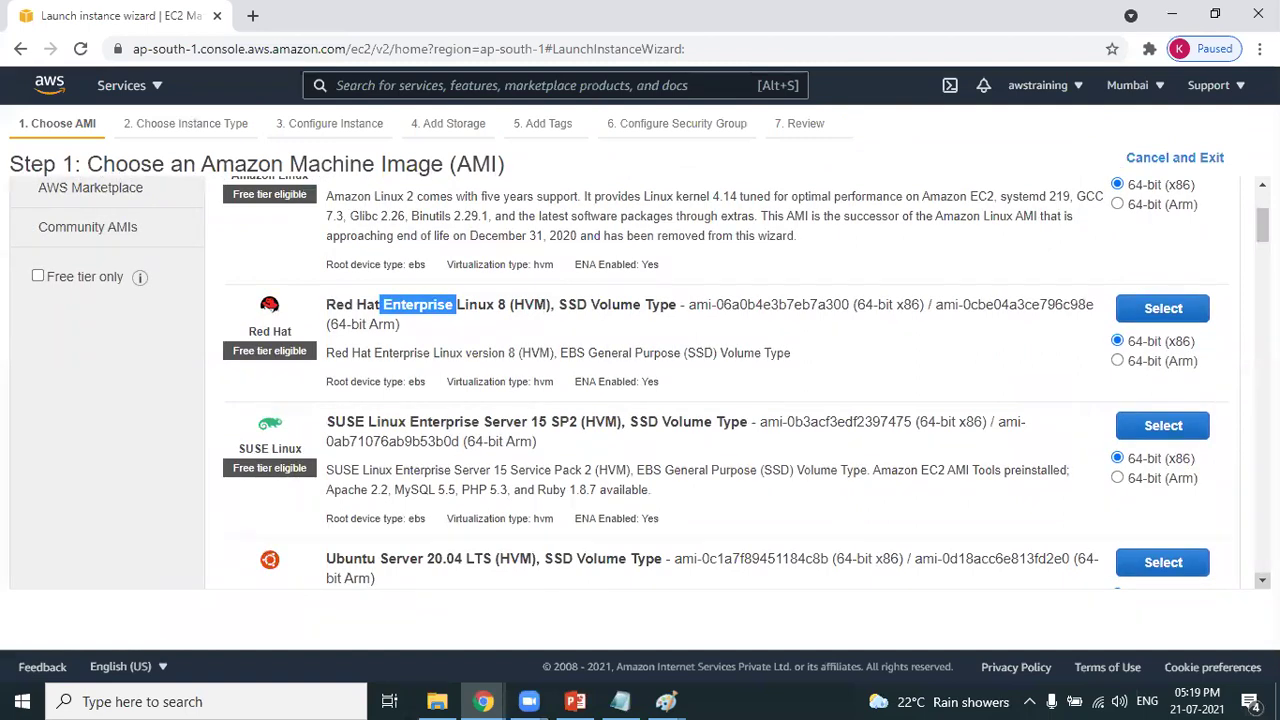
{"action": "scroll", "coordinate": [640, 381], "scroll_direction": "down", "scroll_amount": 2}
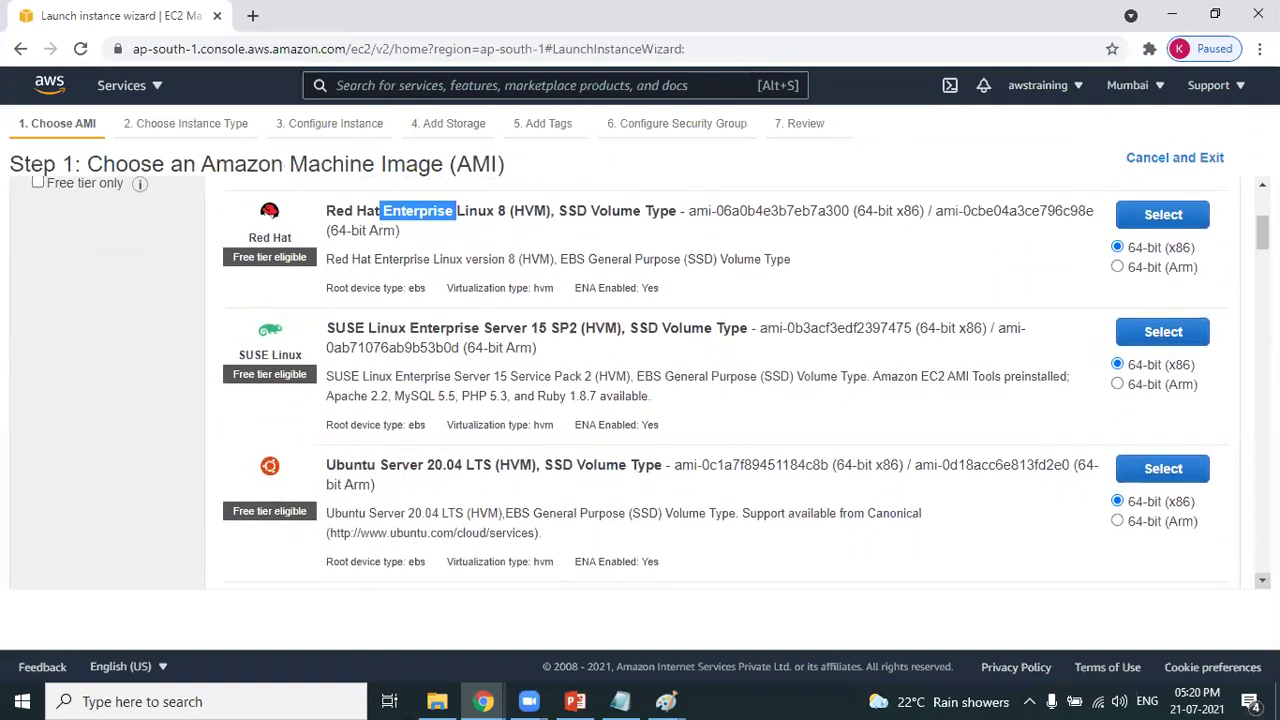
{"action": "scroll", "coordinate": [640, 383], "scroll_direction": "down", "scroll_amount": 1}
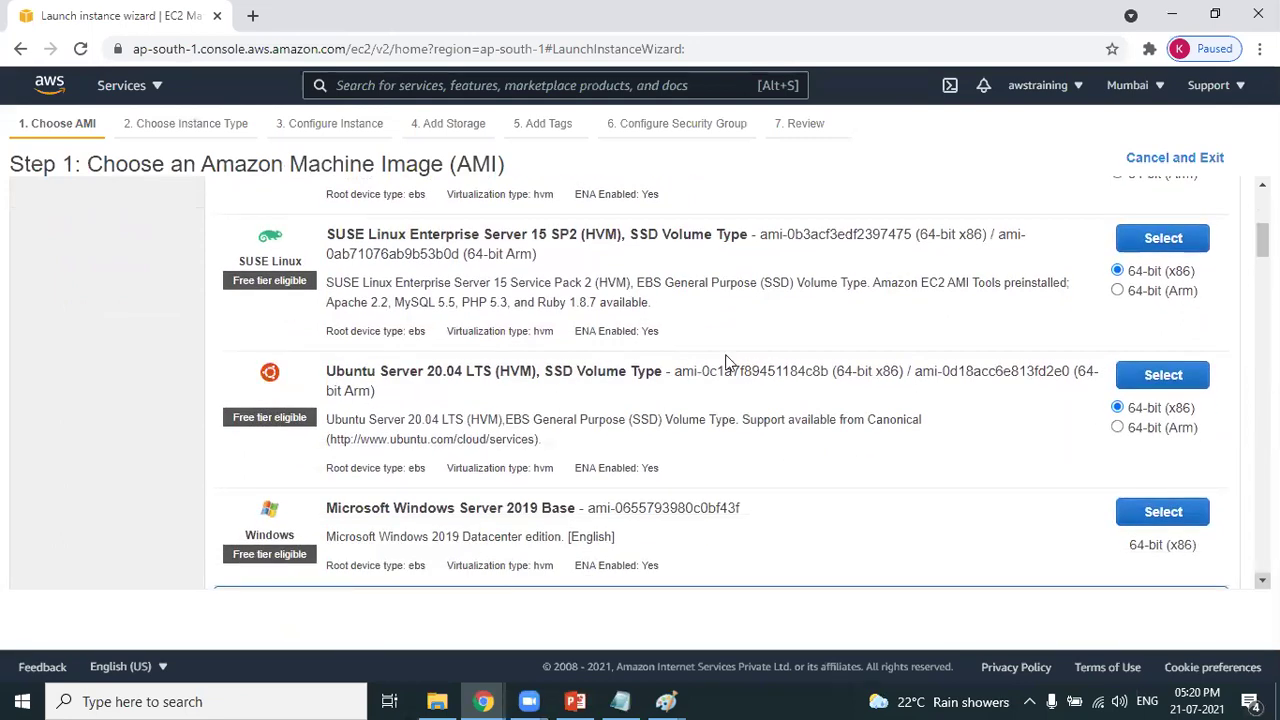
{"action": "left_click_drag", "start_coordinate": [325, 371], "coordinate": [376, 371]}
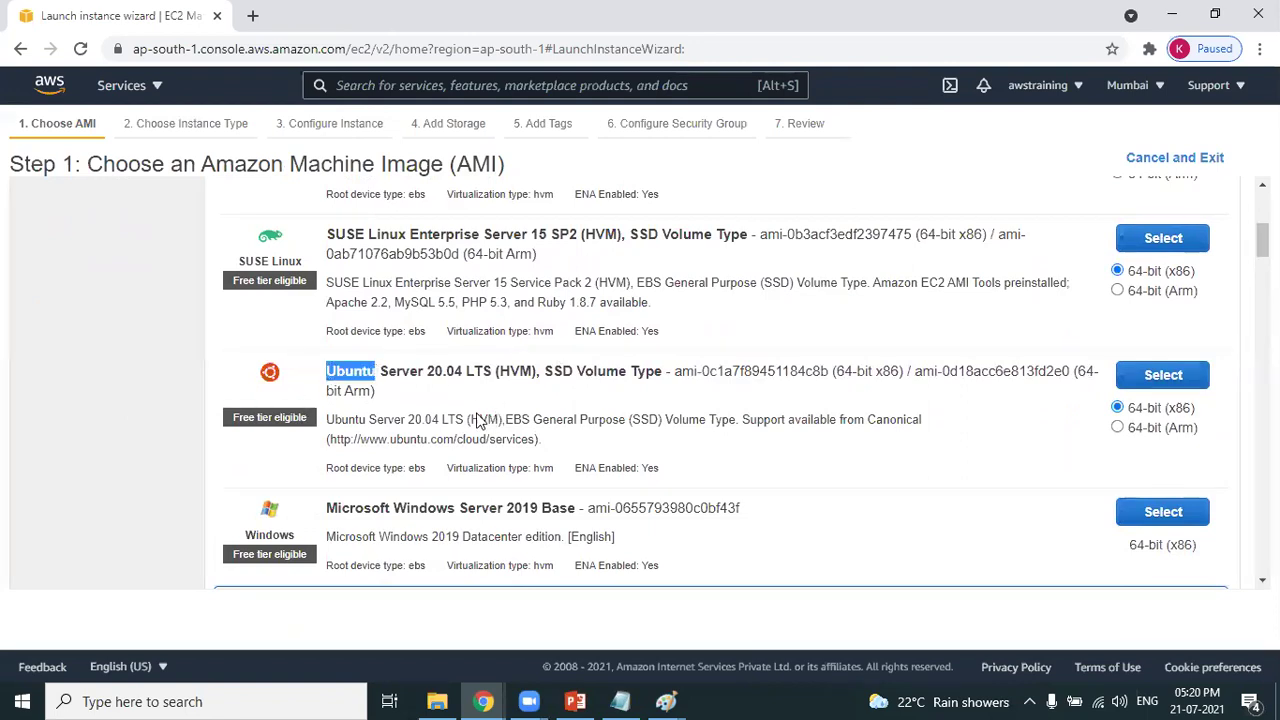
{"action": "left_click", "coordinate": [257, 415]}
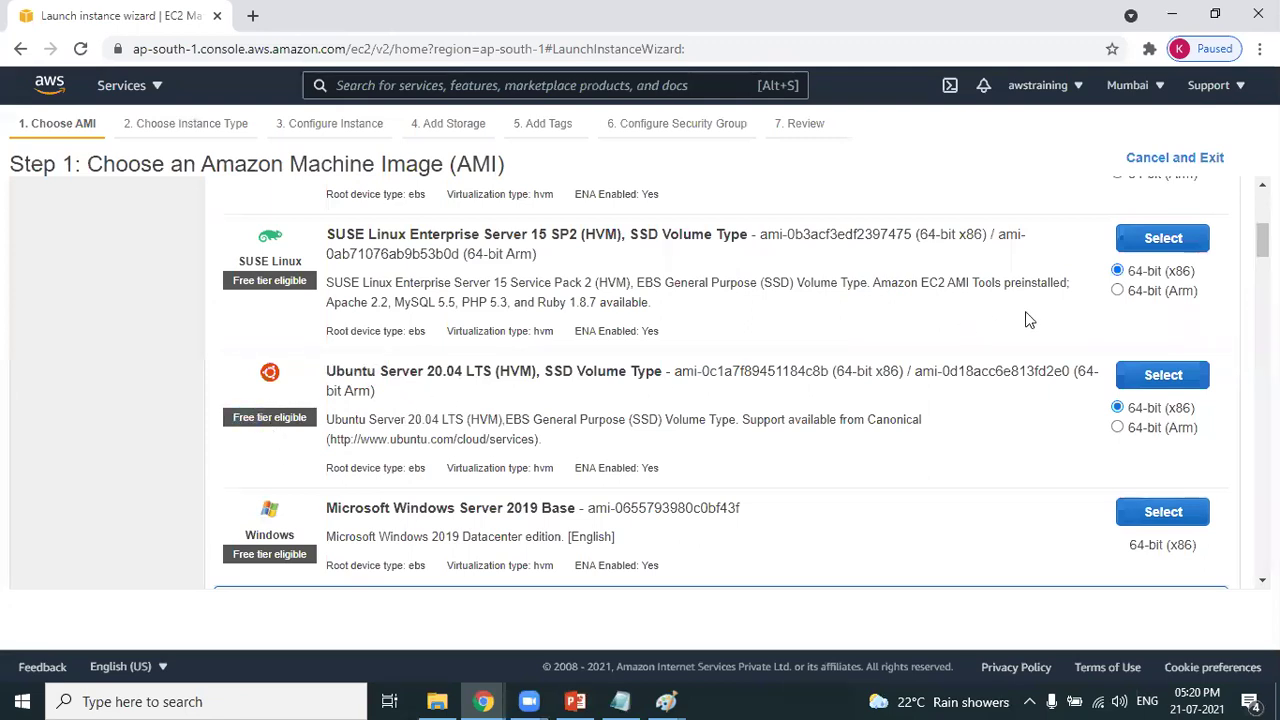
Step: Look through the Windows Server images, and choose the 64-bit (x86) Ubuntu Server 20.04 LTS AMI for the new instance
{"action": "scroll", "coordinate": [933, 310], "scroll_direction": "down", "scroll_amount": 5}
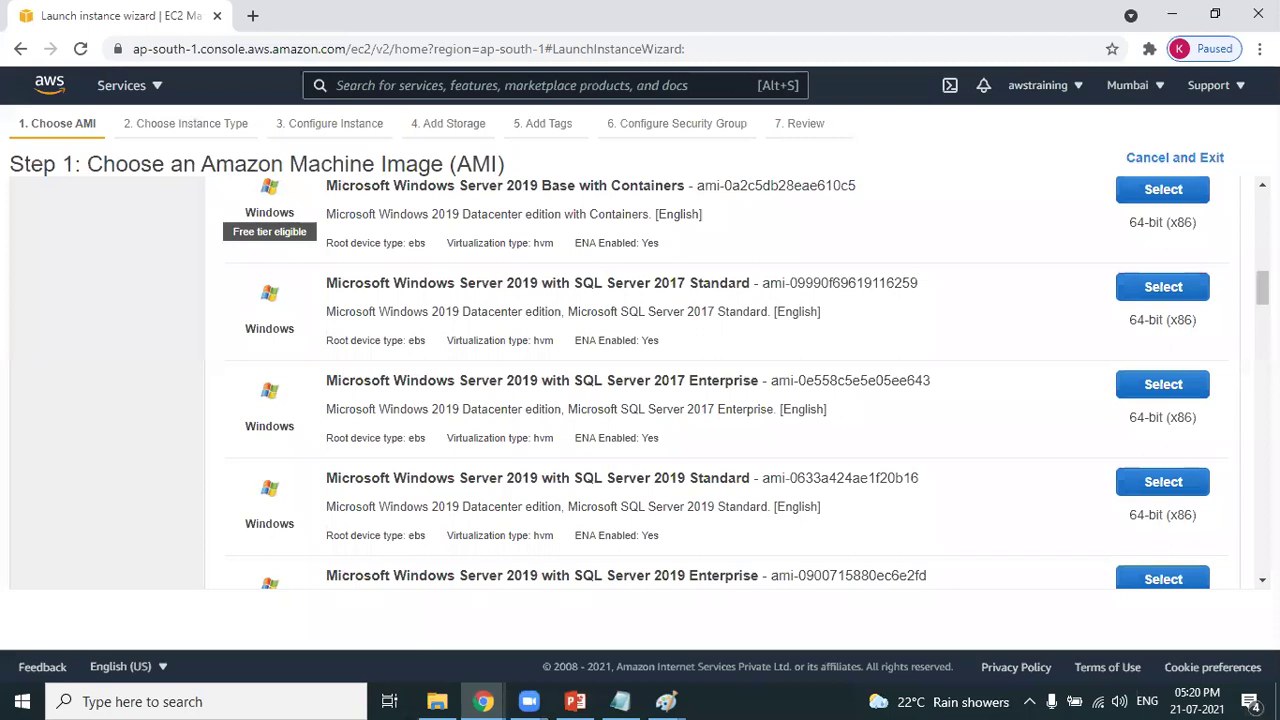
{"action": "scroll", "coordinate": [720, 384], "scroll_direction": "up", "scroll_amount": 2}
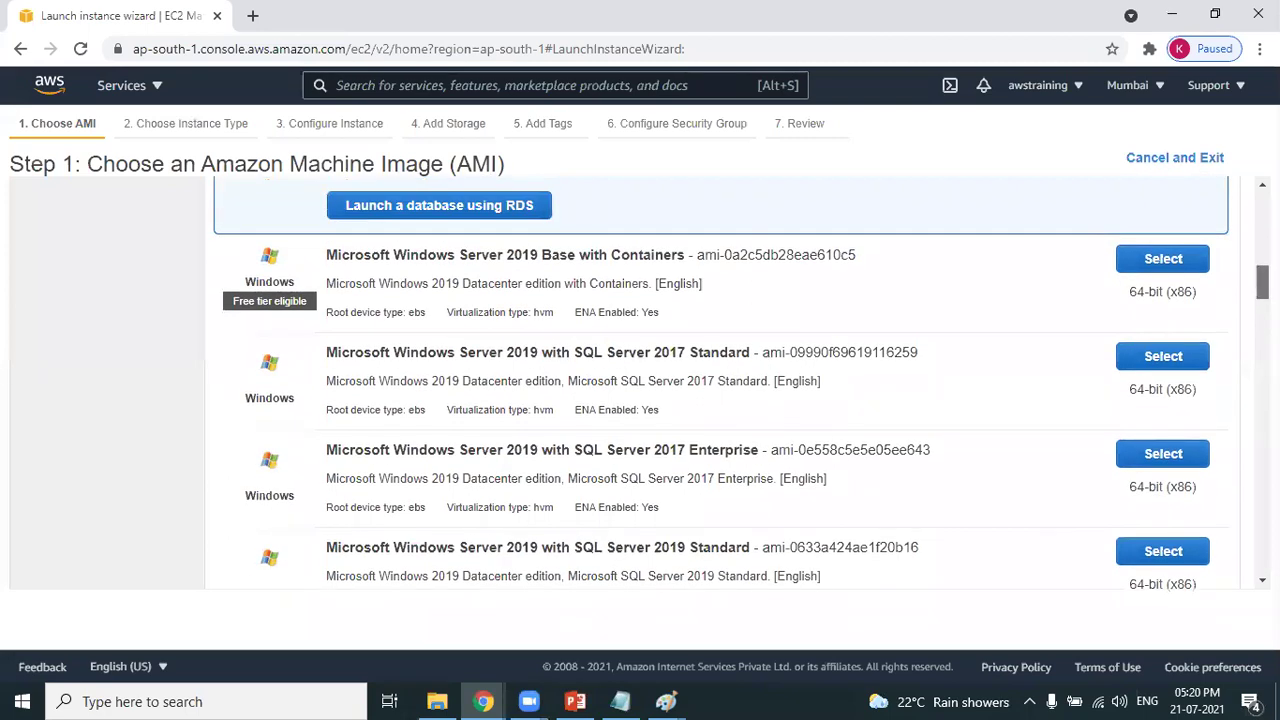
{"action": "scroll", "coordinate": [720, 384], "scroll_direction": "up", "scroll_amount": 2}
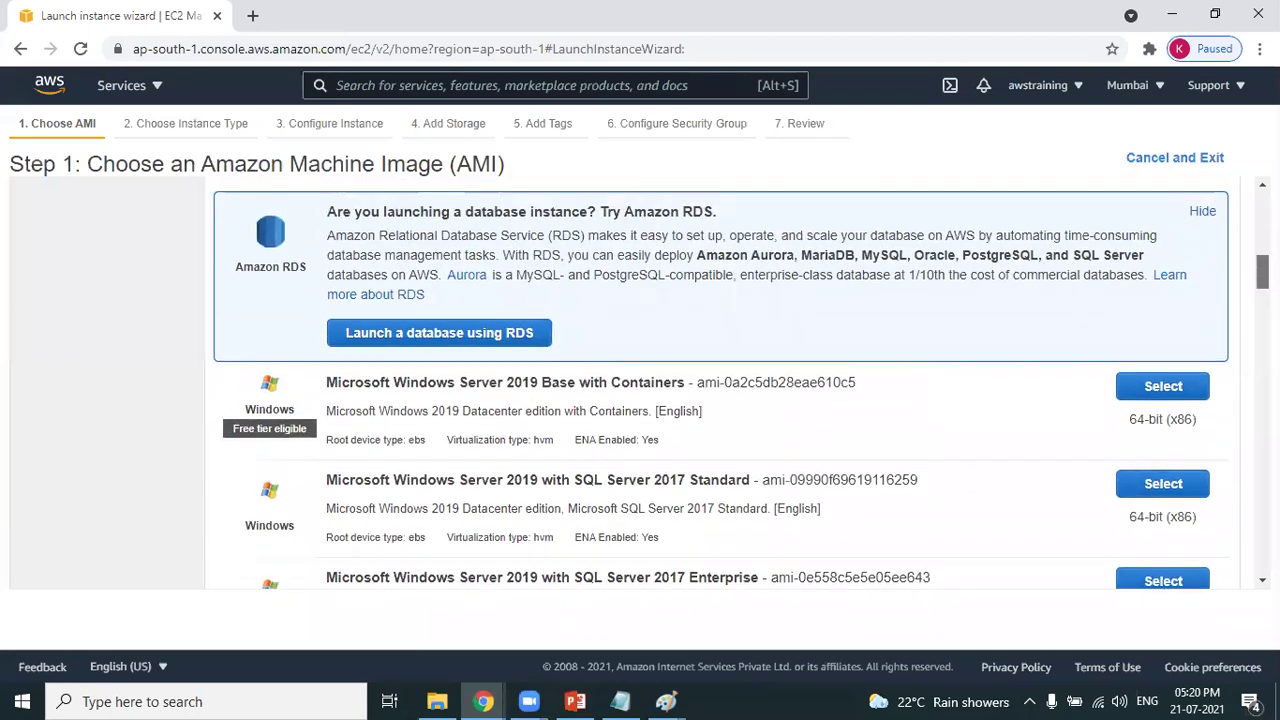
{"action": "scroll", "coordinate": [720, 384], "scroll_direction": "up", "scroll_amount": 2}
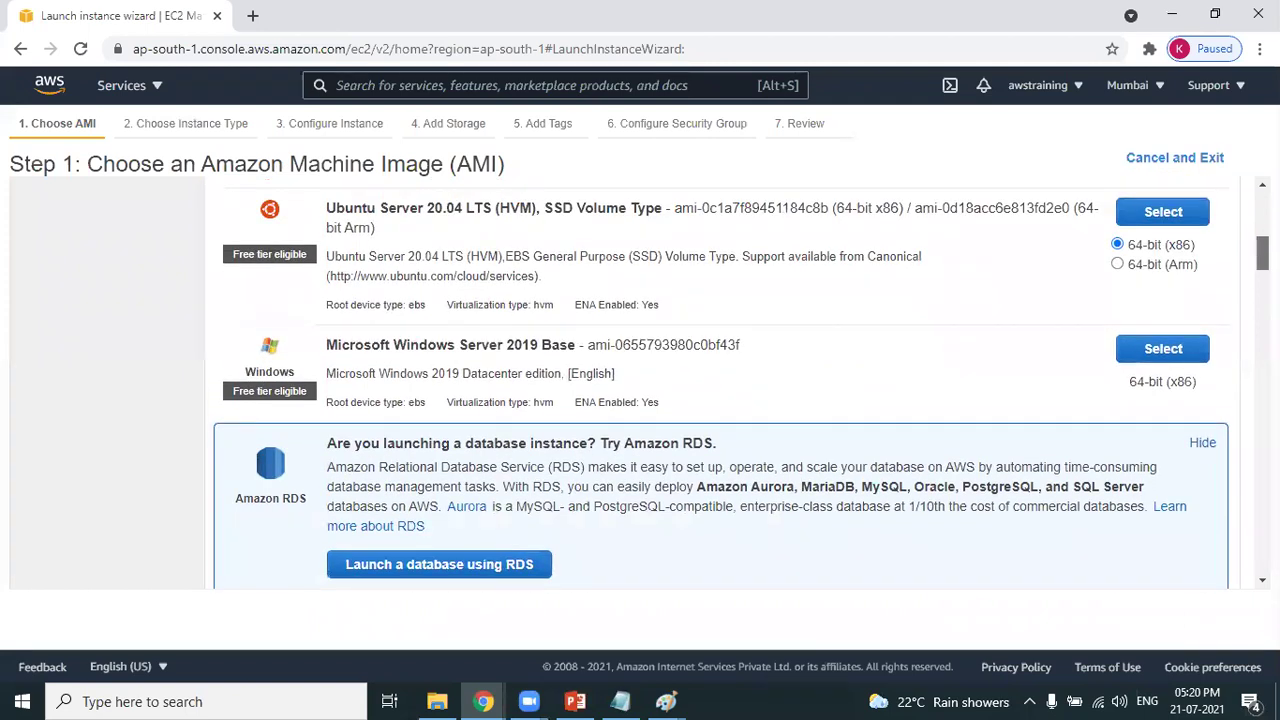
{"action": "scroll", "coordinate": [720, 384], "scroll_direction": "up", "scroll_amount": 2}
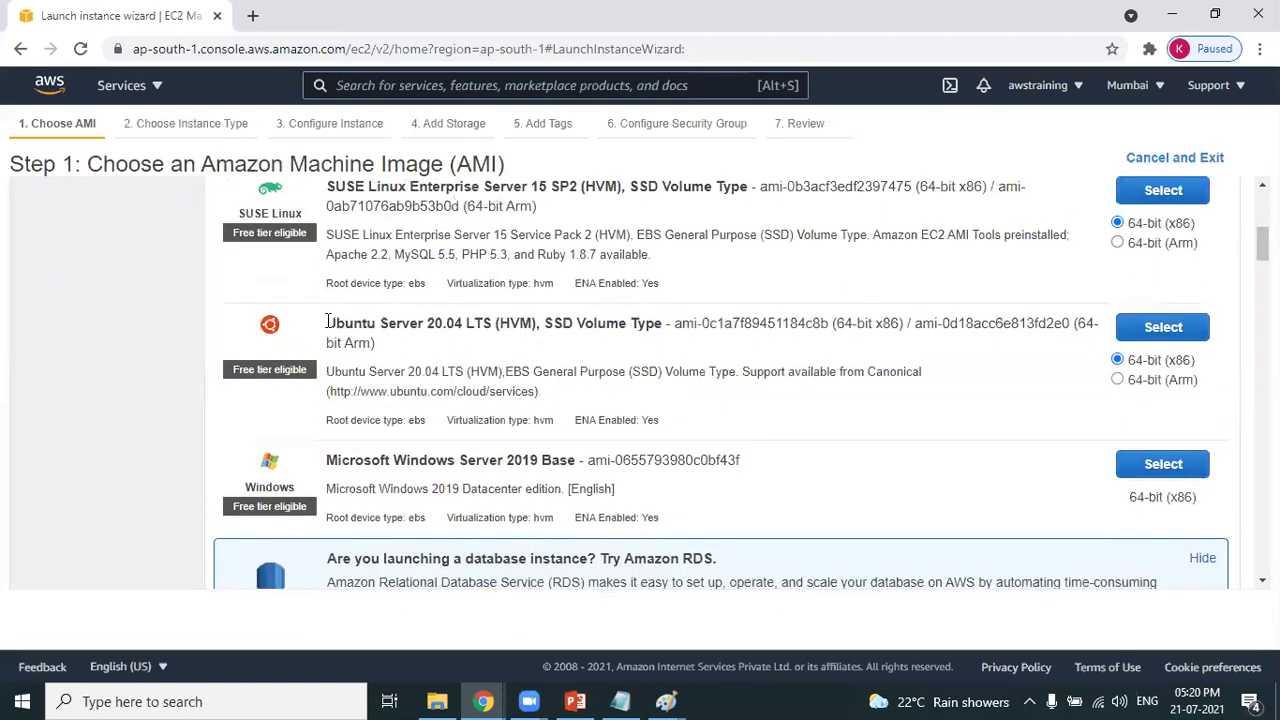
{"action": "left_click_drag", "start_coordinate": [325, 322], "coordinate": [382, 318]}
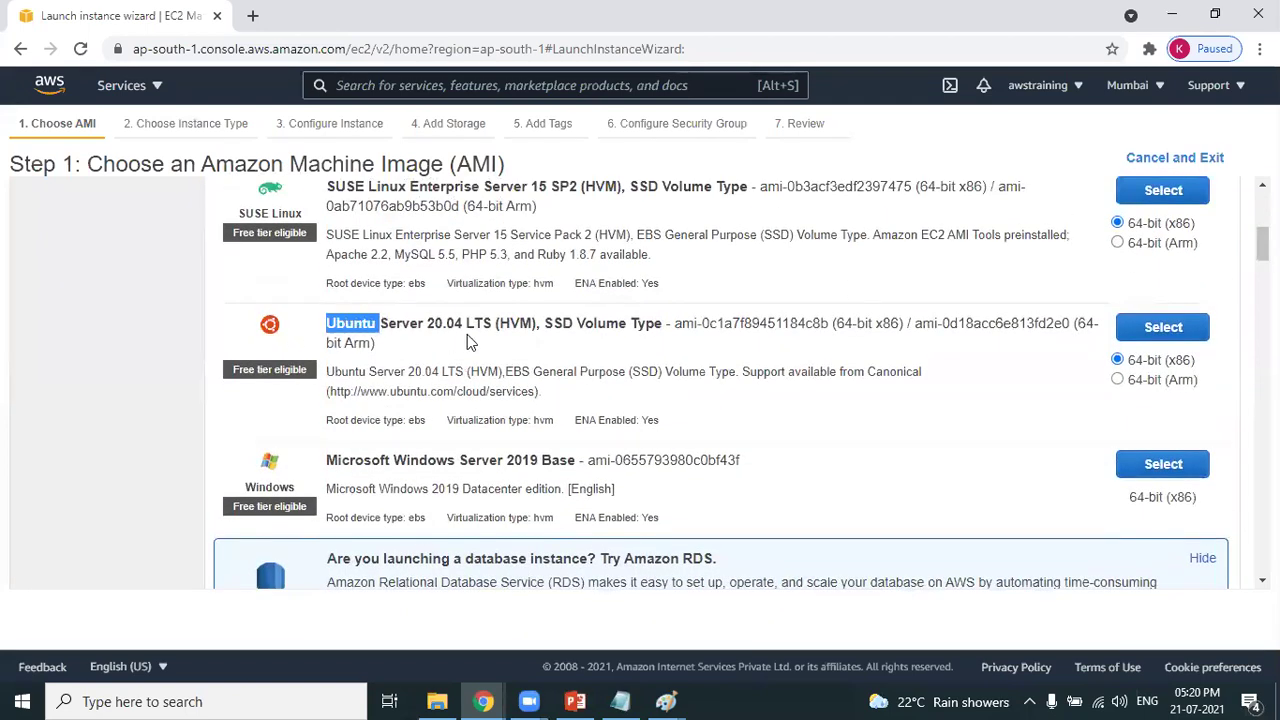
{"action": "left_click", "coordinate": [1163, 328]}
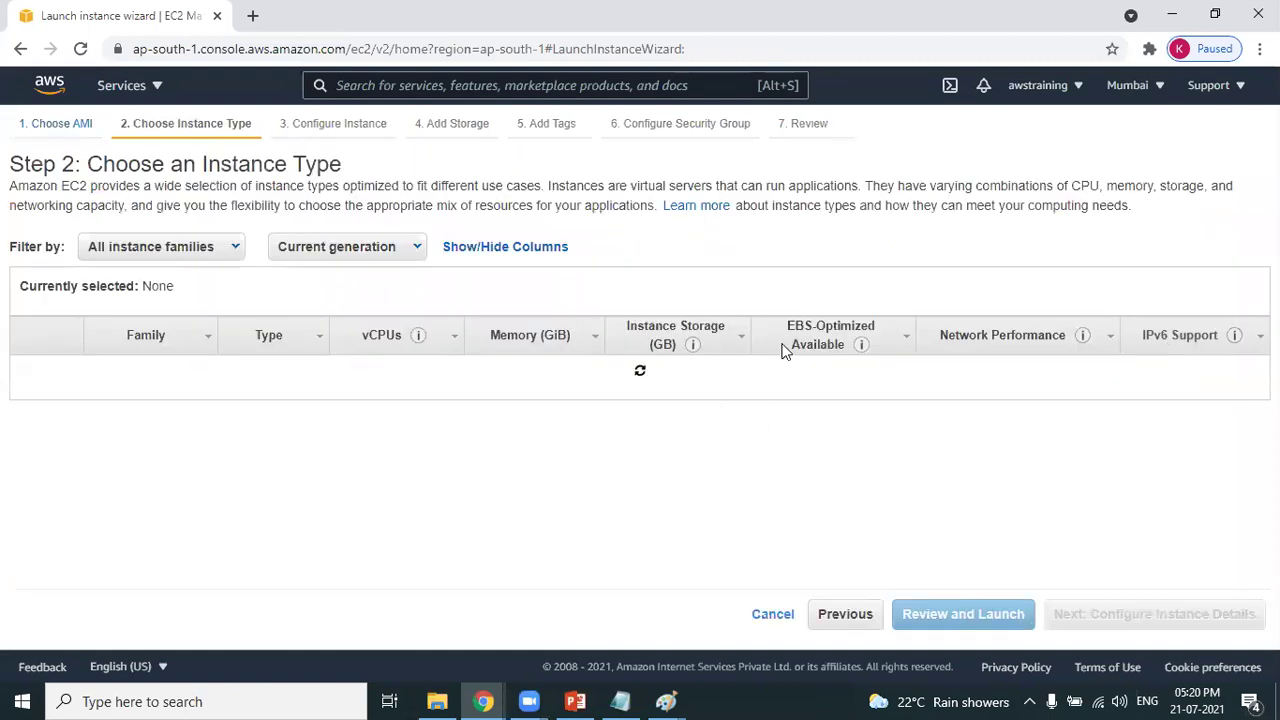
Step: Examine the list of available instance types and the free-tier-eligible t2.micro row
{"action": "left_click_drag", "start_coordinate": [88, 164], "coordinate": [340, 152]}
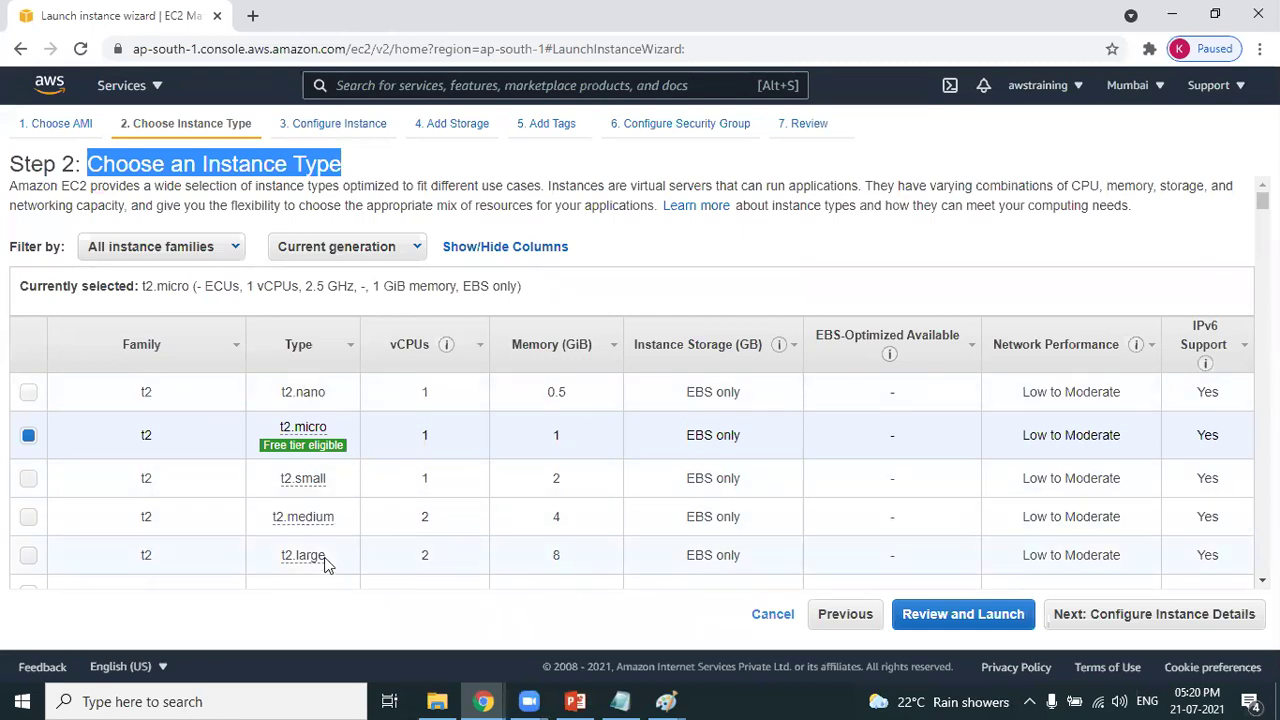
{"action": "scroll", "coordinate": [632, 380], "scroll_direction": "down", "scroll_amount": 7}
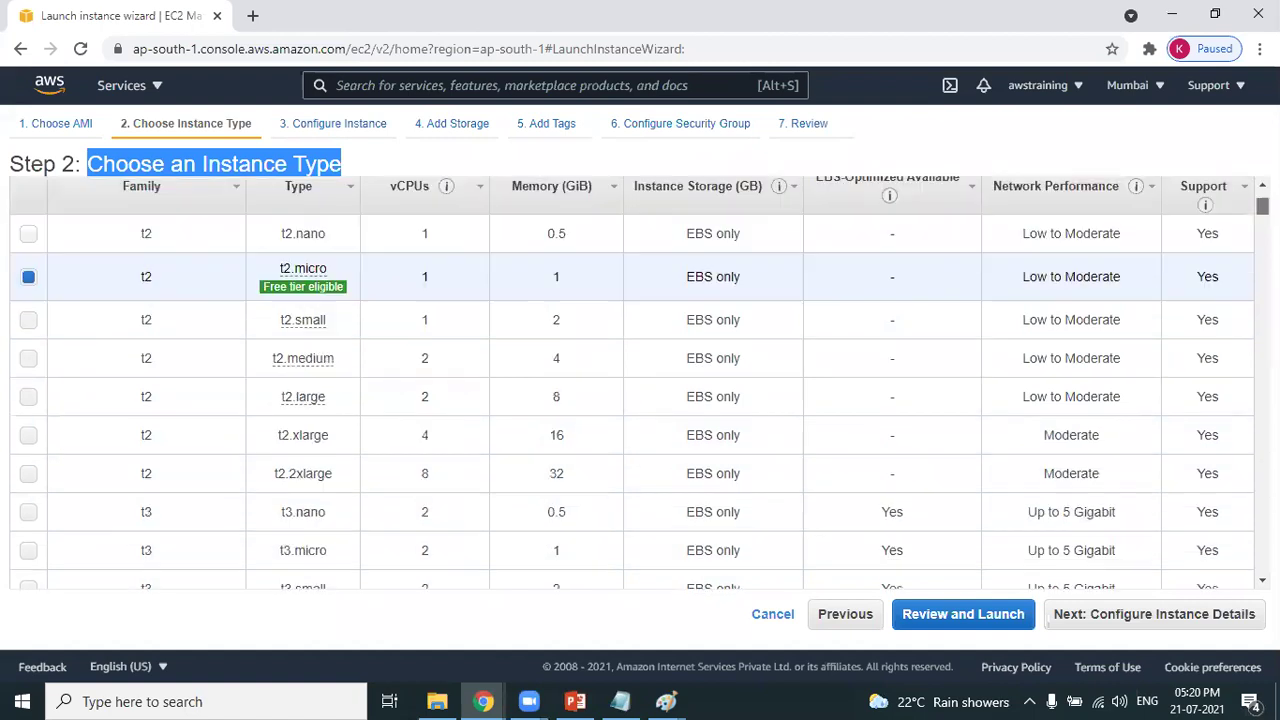
{"action": "scroll", "coordinate": [632, 380], "scroll_direction": "down", "scroll_amount": 2}
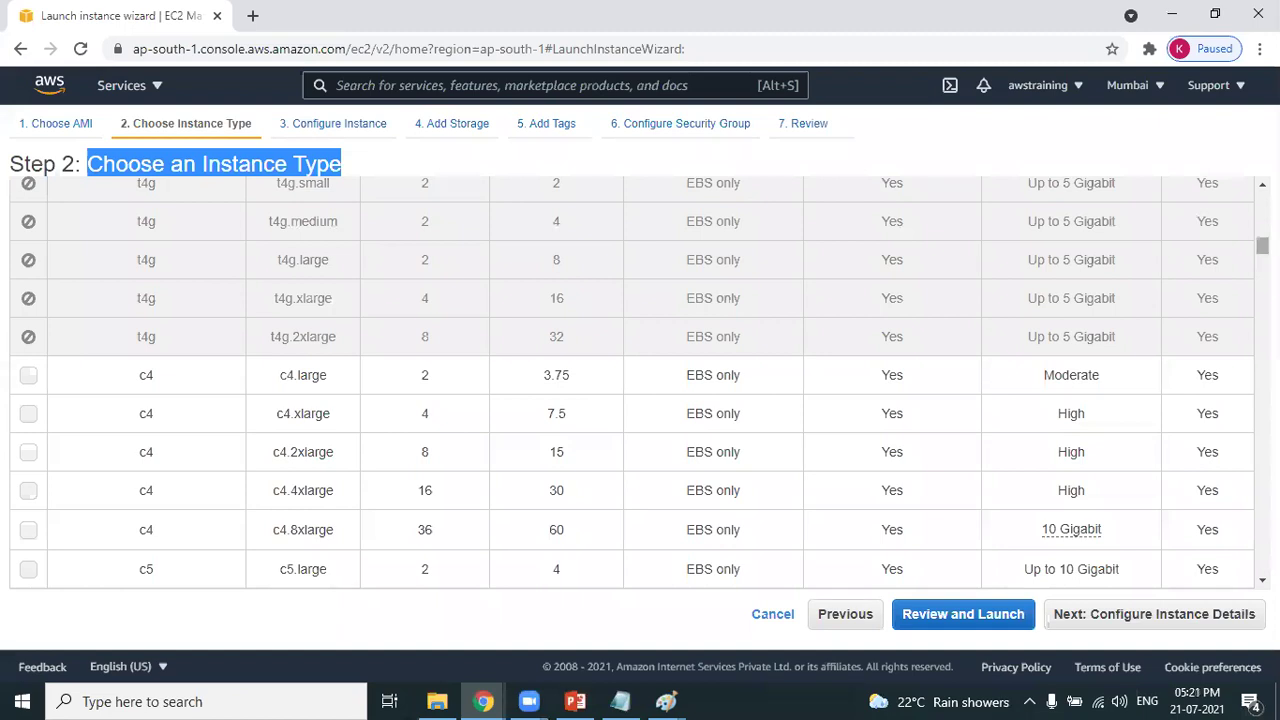
{"action": "scroll", "coordinate": [632, 380], "scroll_direction": "up", "scroll_amount": 10}
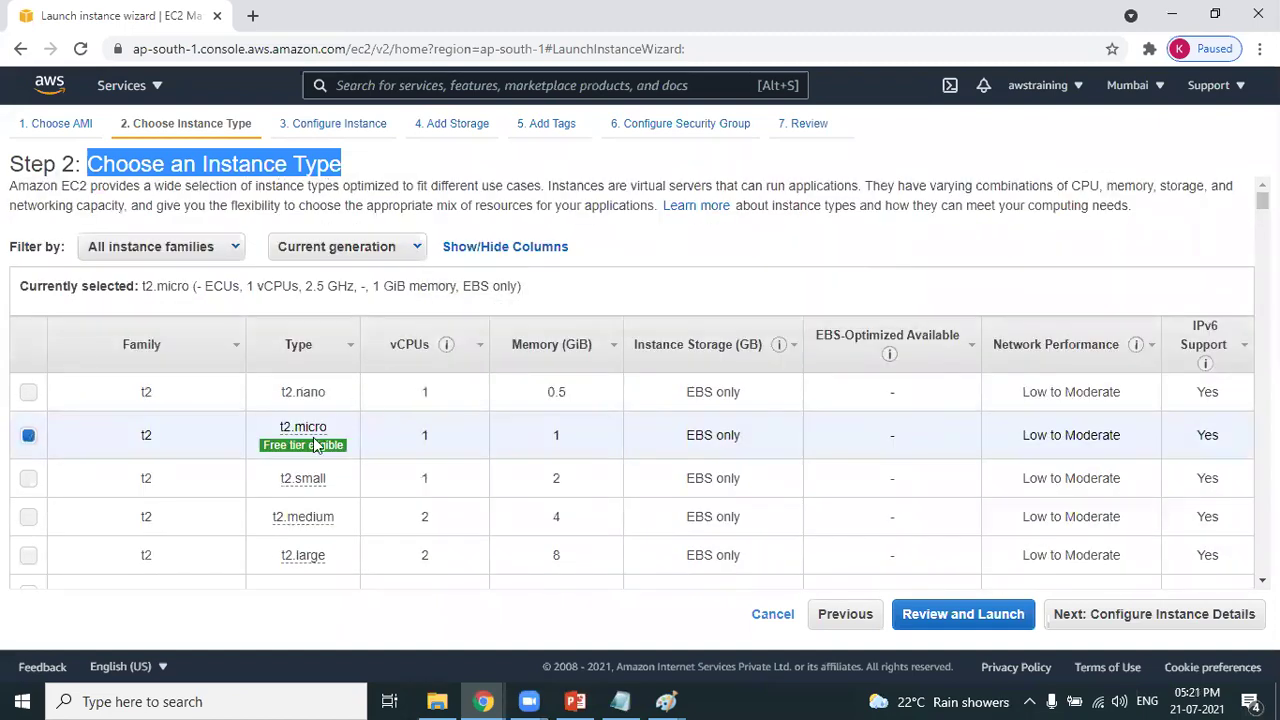
{"action": "mouse_move", "coordinate": [300, 450]}
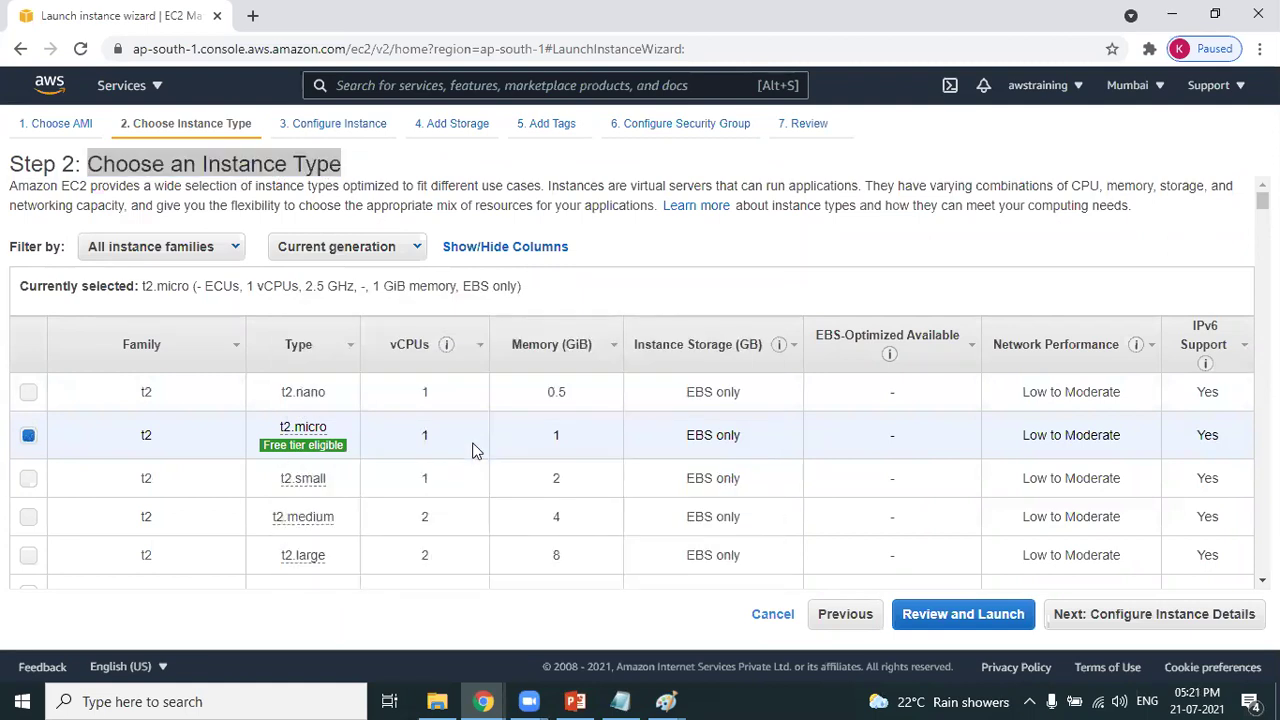
Step: Switch to the Paint diagram and draw a diagonal line, about 140 × 106 px, from inside the Linux box up to the right
{"action": "key", "text": "alt+Tab"}
{"action": "key", "text": "alt+Tab"}
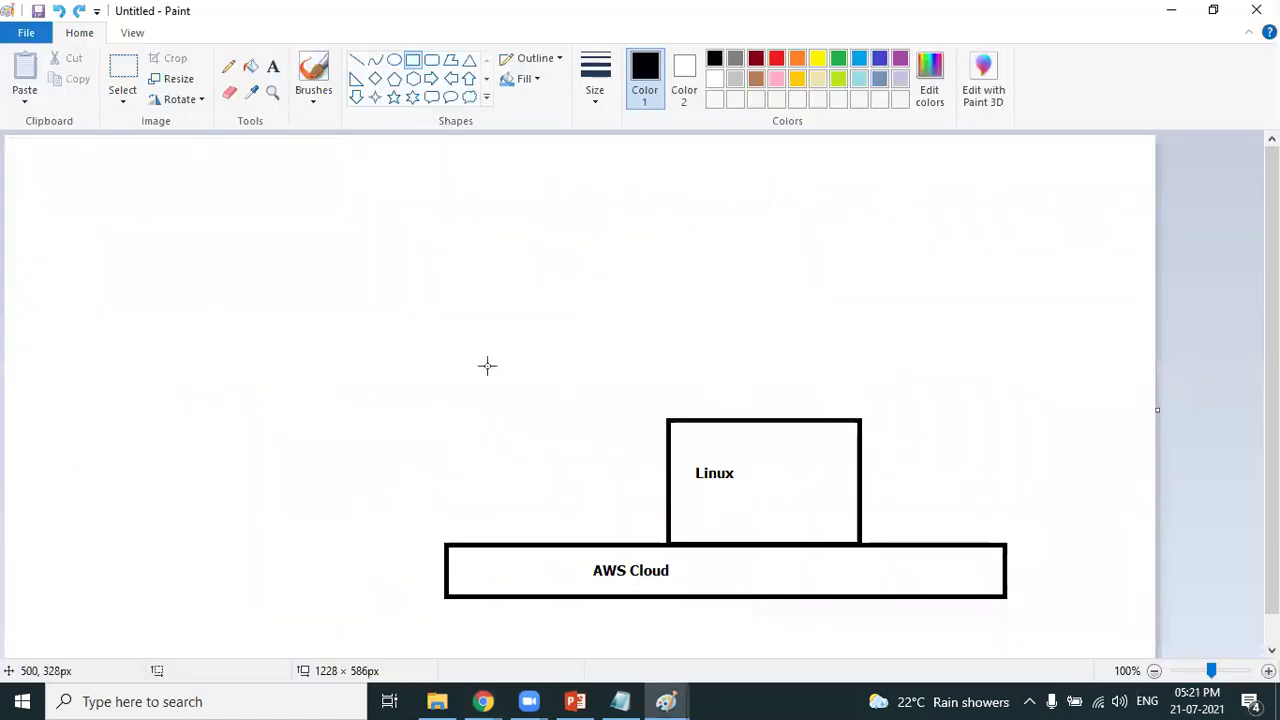
{"action": "left_click", "coordinate": [356, 61]}
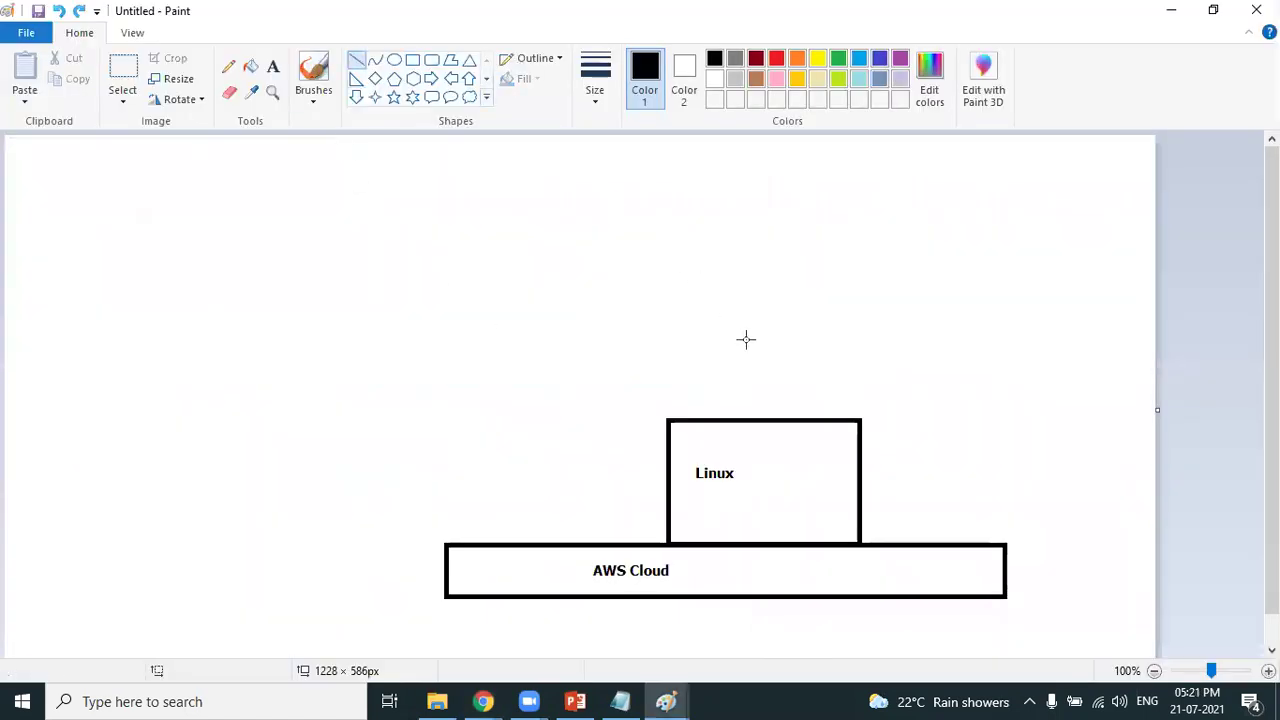
{"action": "left_click_drag", "start_coordinate": [748, 440], "coordinate": [879, 343]}
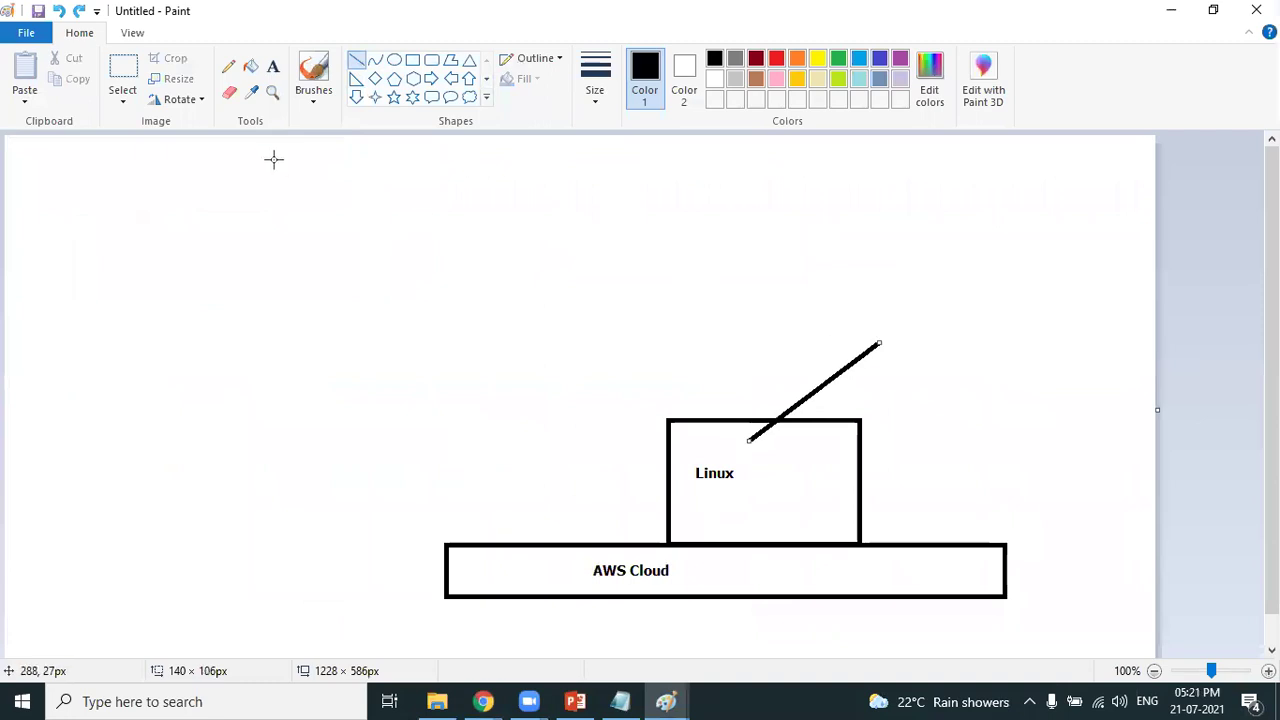
Step: Add a text label at the upper end of the diagonal line with "RAM", "HDD" and "Proessor" on separate lines
{"action": "left_click", "coordinate": [272, 68]}
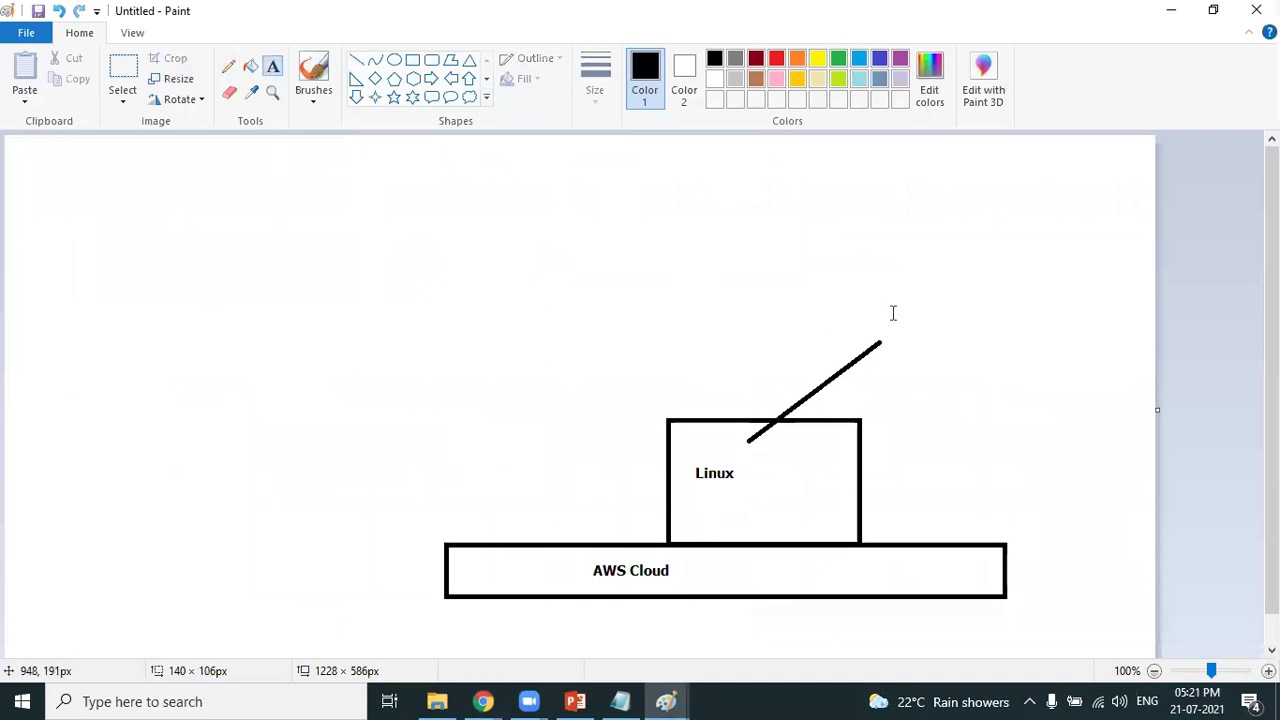
{"action": "left_click_drag", "start_coordinate": [891, 312], "coordinate": [1002, 422]}
{"action": "type", "text": "RAM"}
{"action": "key", "text": "Return"}
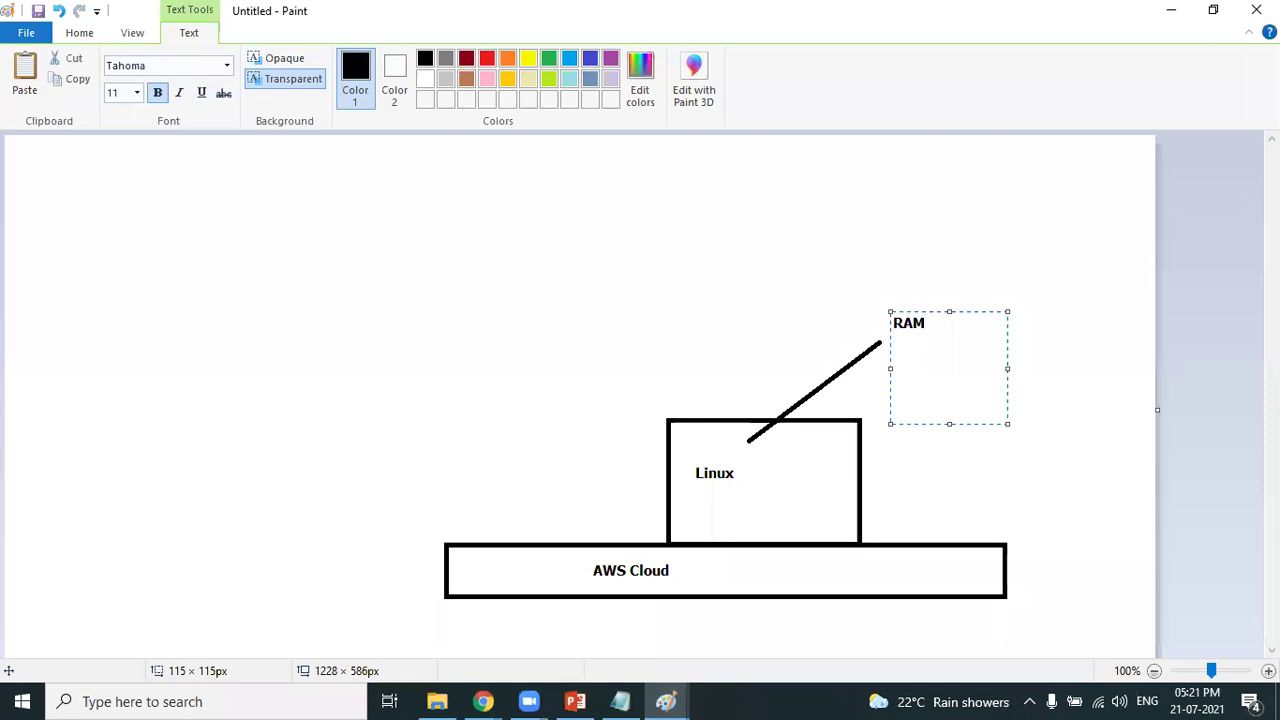
{"action": "type", "text": "HDD"}
{"action": "key", "text": "Return"}
{"action": "type", "text": "Proessor"}
Step: Switch to the EC2 launch wizard and examine the vCPU and memory values of the t2.micro instance type
{"action": "key", "text": "alt+Tab"}
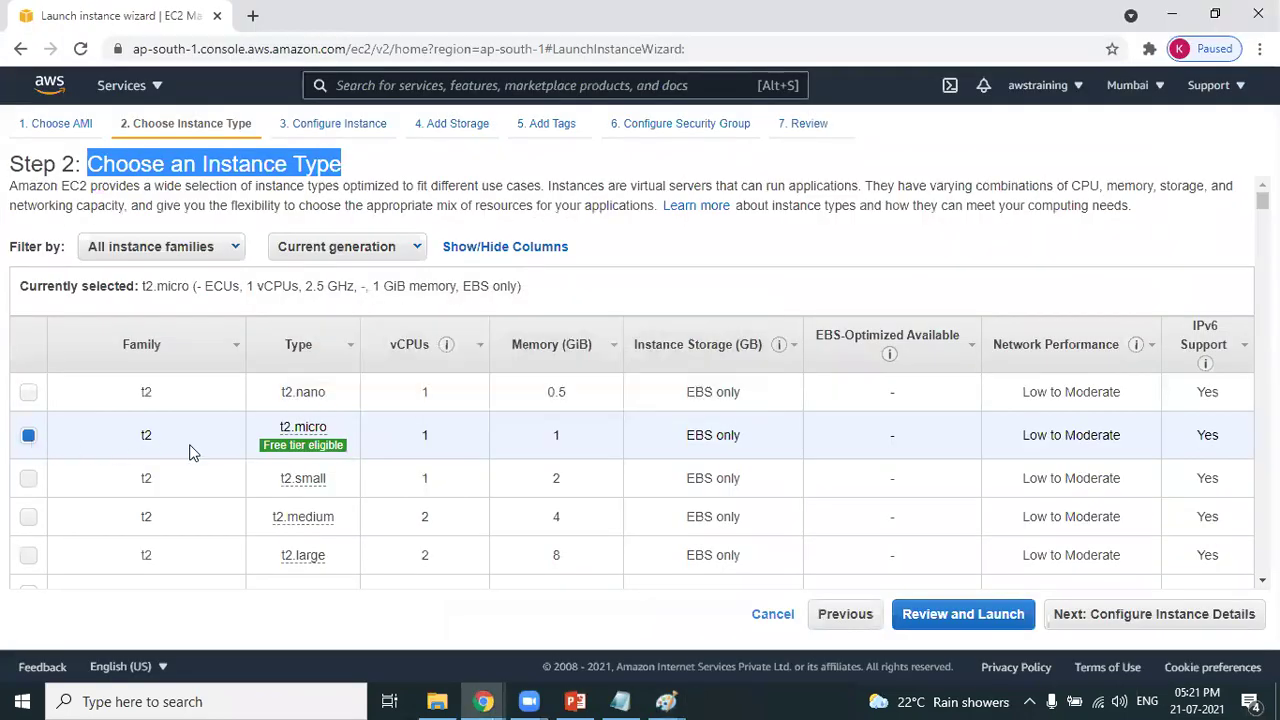
{"action": "double_click", "coordinate": [424, 435]}
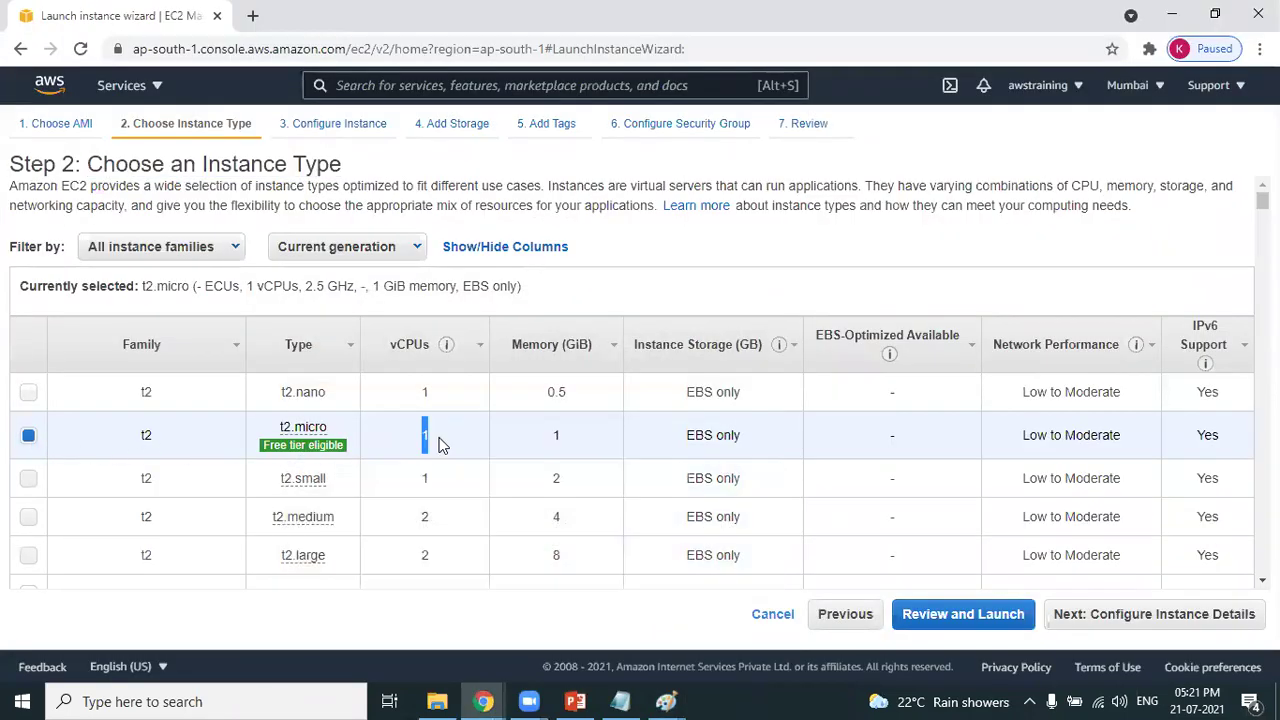
{"action": "double_click", "coordinate": [556, 435]}
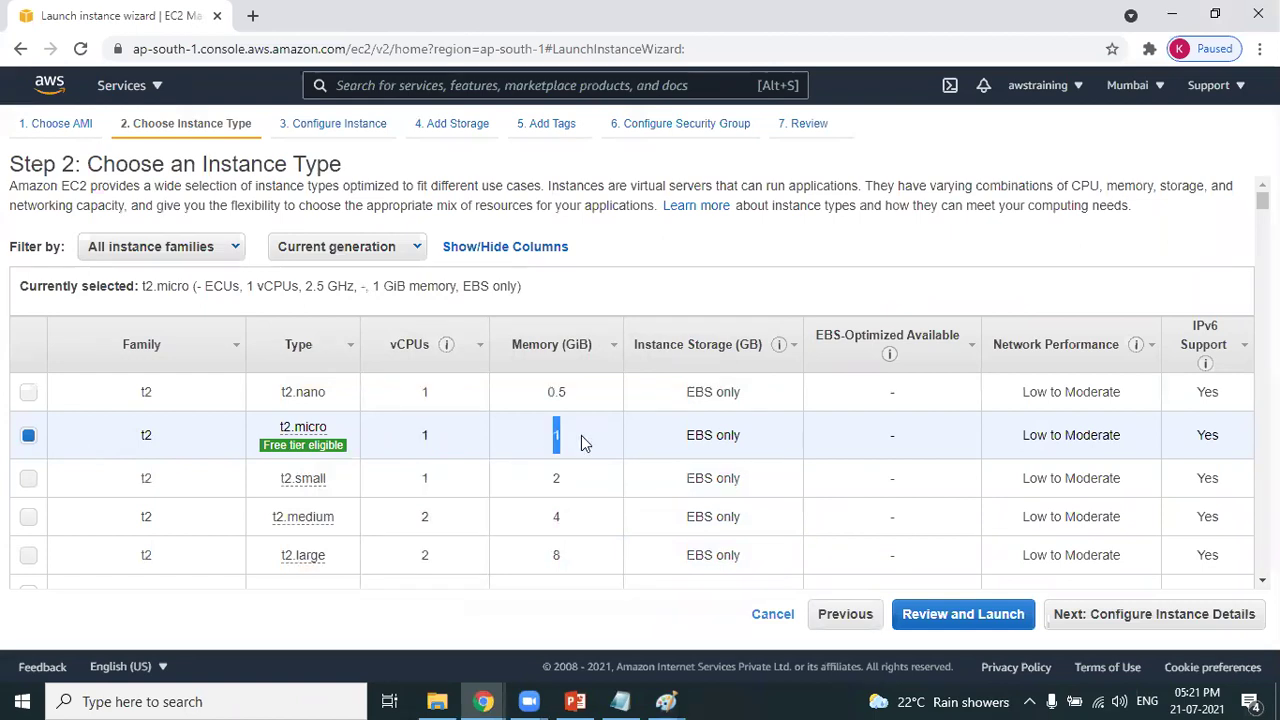
Step: In the Paint diagram's specification label, extend the lines to "RAM - 1 GB", "HDD -" and "Proessor - 1"
{"action": "key", "text": "alt+Tab"}
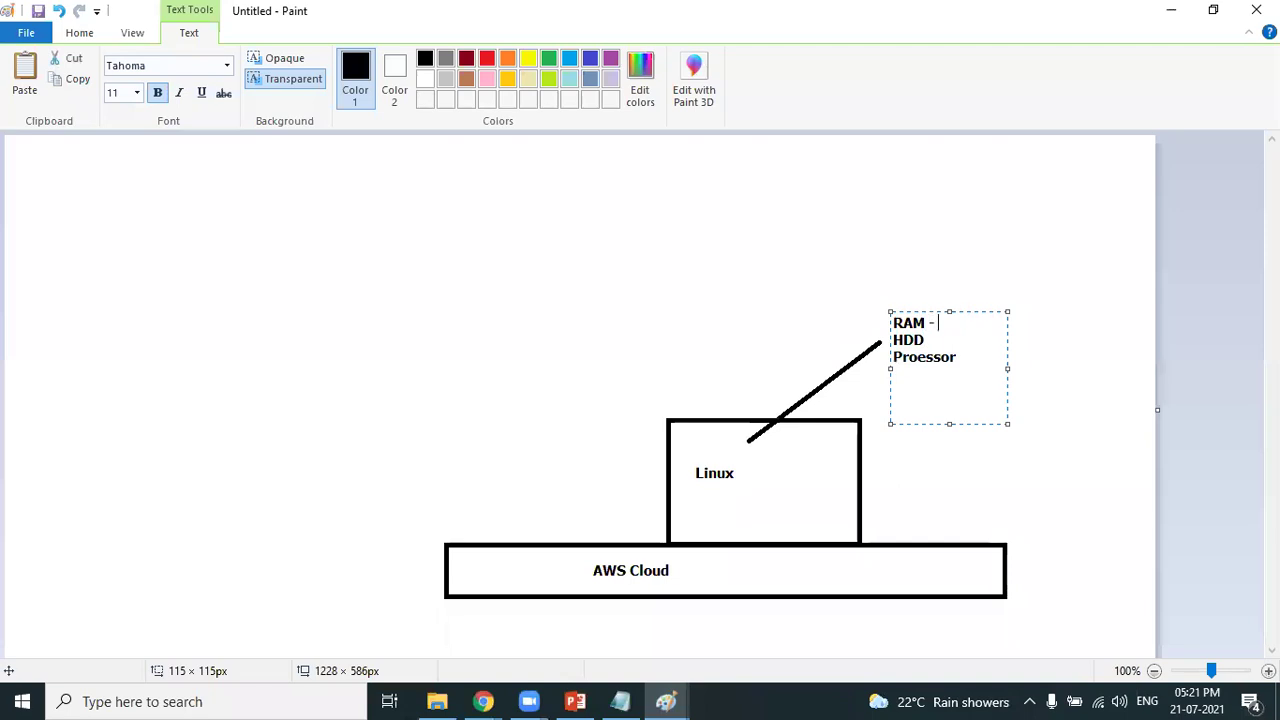
{"action": "key", "text": "alt+Tab"}
{"action": "key", "text": "alt+Tab"}
{"action": "type", "text": "- 1 GB"}
{"action": "key", "text": "Down"}
{"action": "key", "text": "Down"}
{"action": "type", "text": "- 1"}
{"action": "type", "text": " -"}
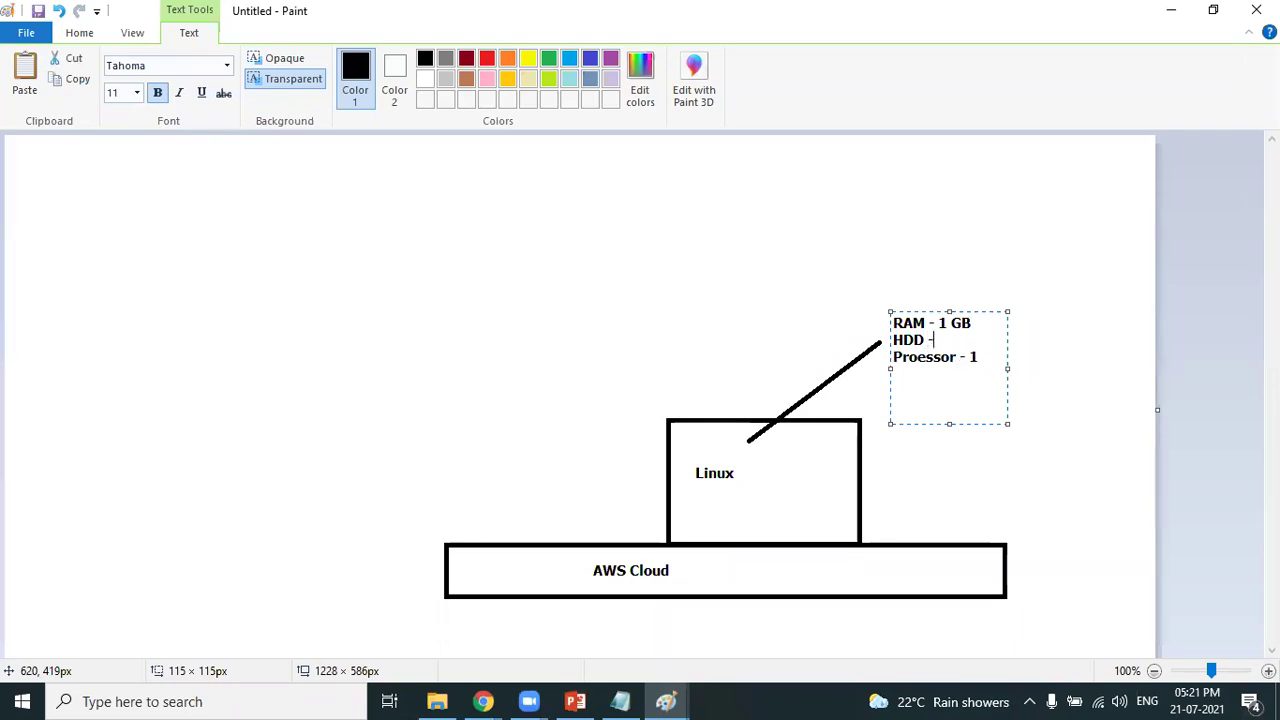
{"action": "key", "text": "alt"}
{"action": "key", "text": "alt"}
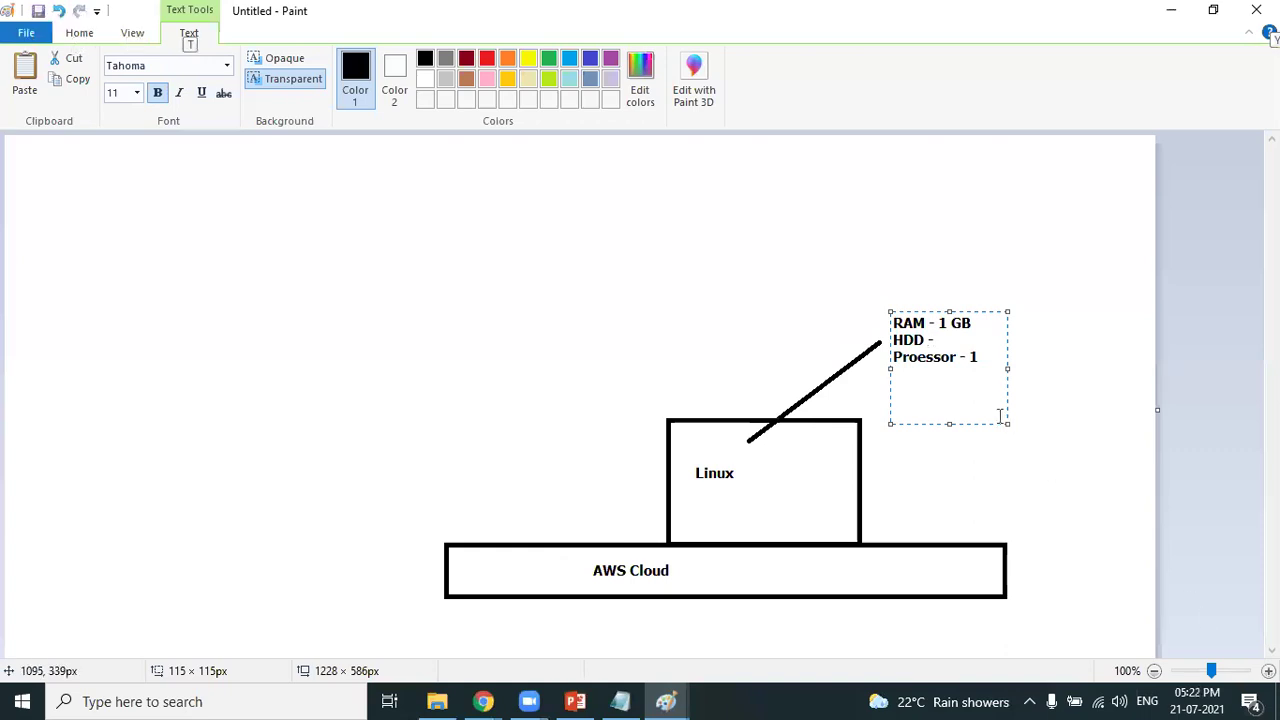
{"action": "left_click", "coordinate": [942, 330]}
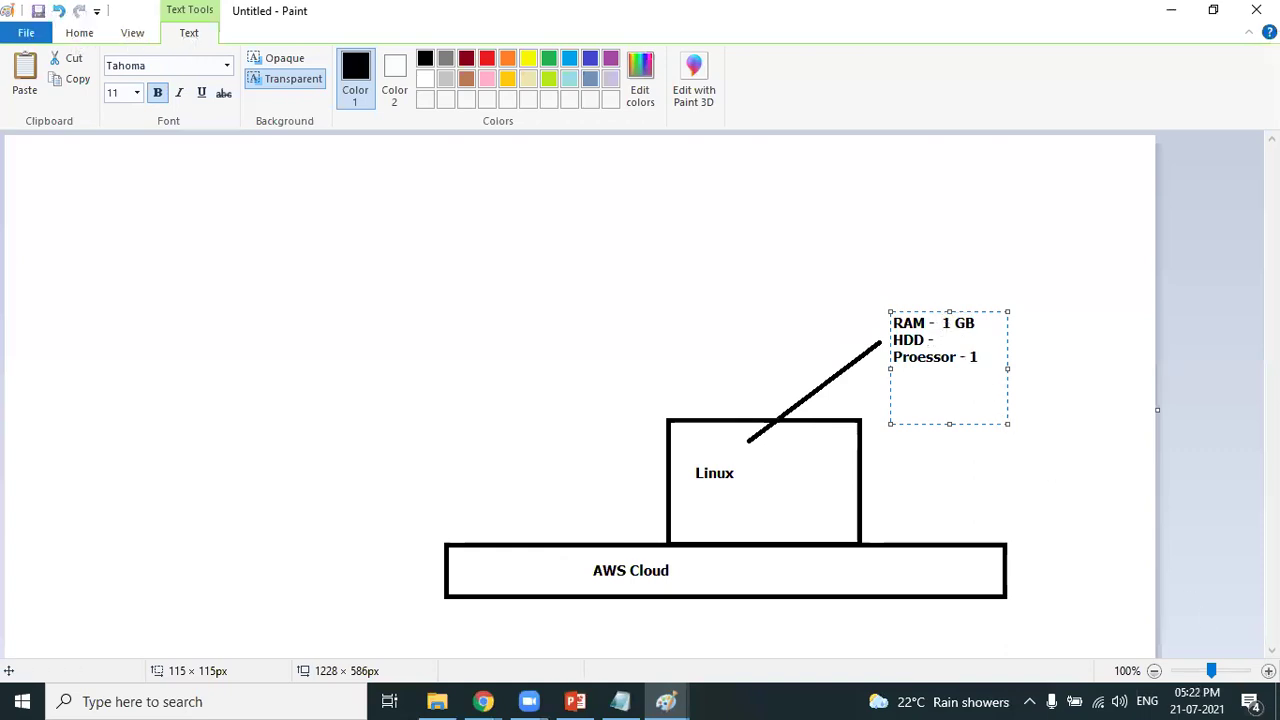
Step: Switch to the EC2 launch wizard, proceed to the instance details and set the number of instances to 1
{"action": "key", "text": "alt+Tab"}
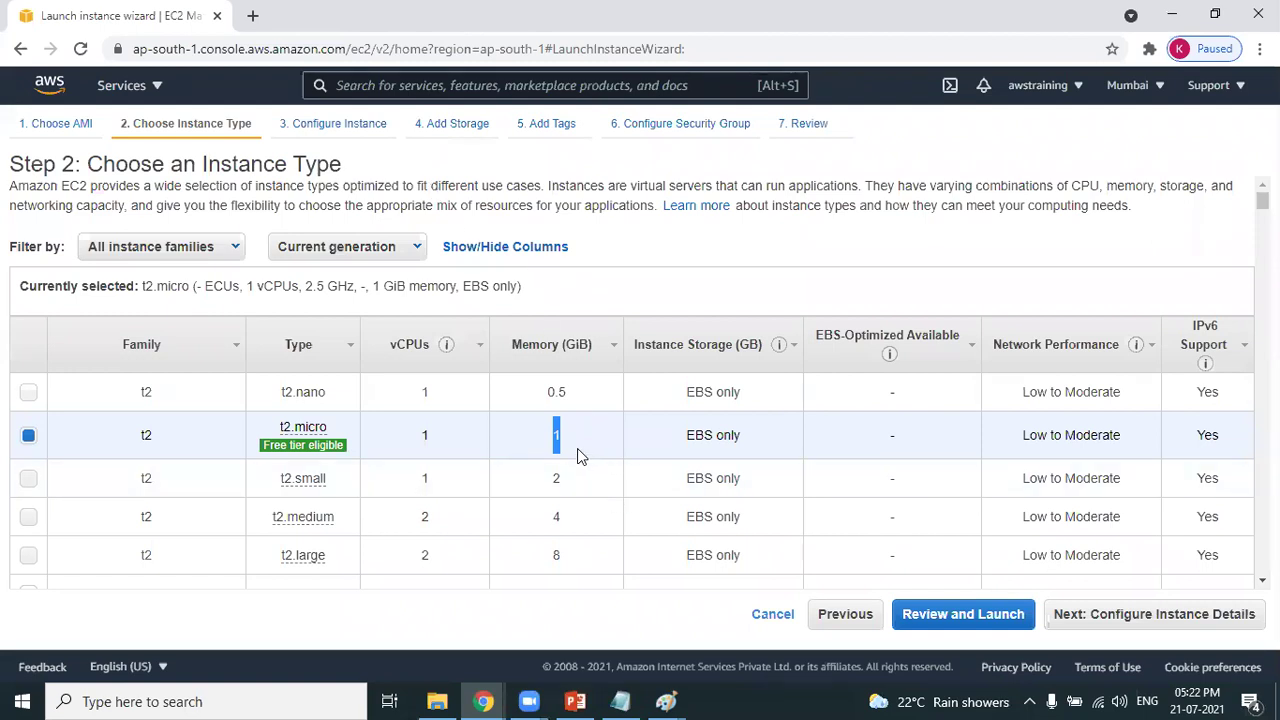
{"action": "left_click", "coordinate": [1103, 617]}
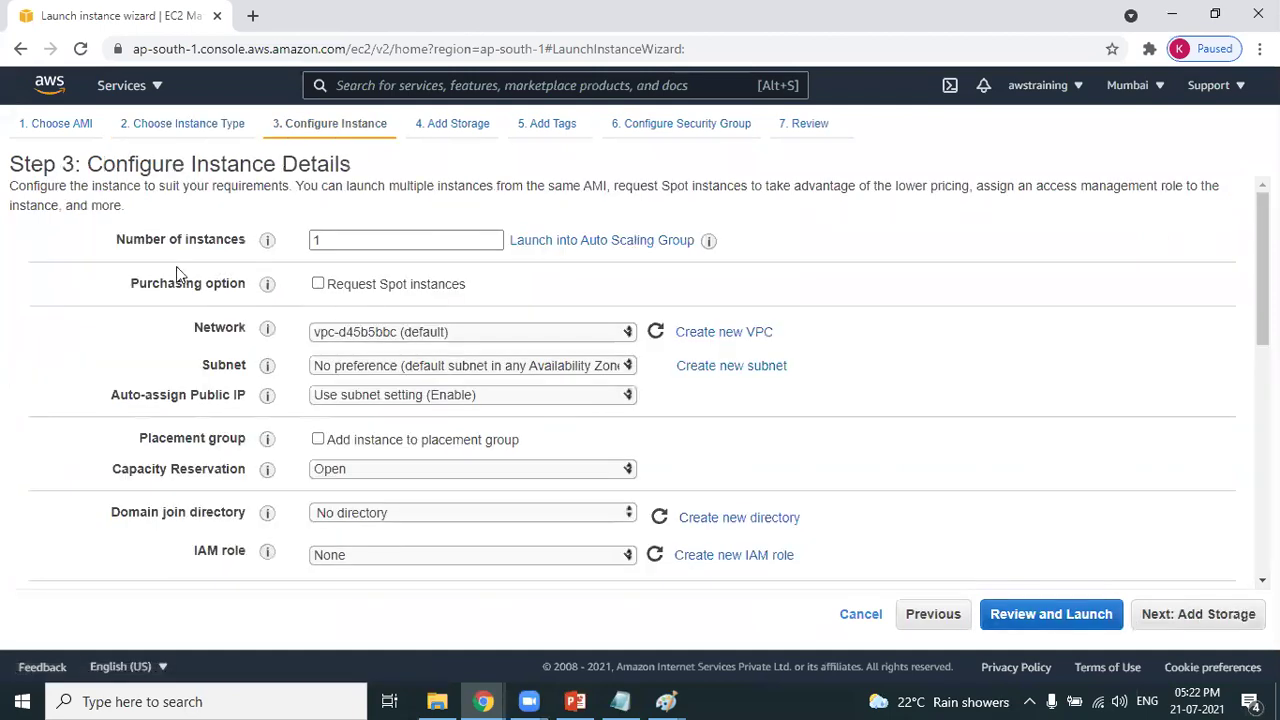
{"action": "left_click_drag", "start_coordinate": [133, 242], "coordinate": [201, 240]}
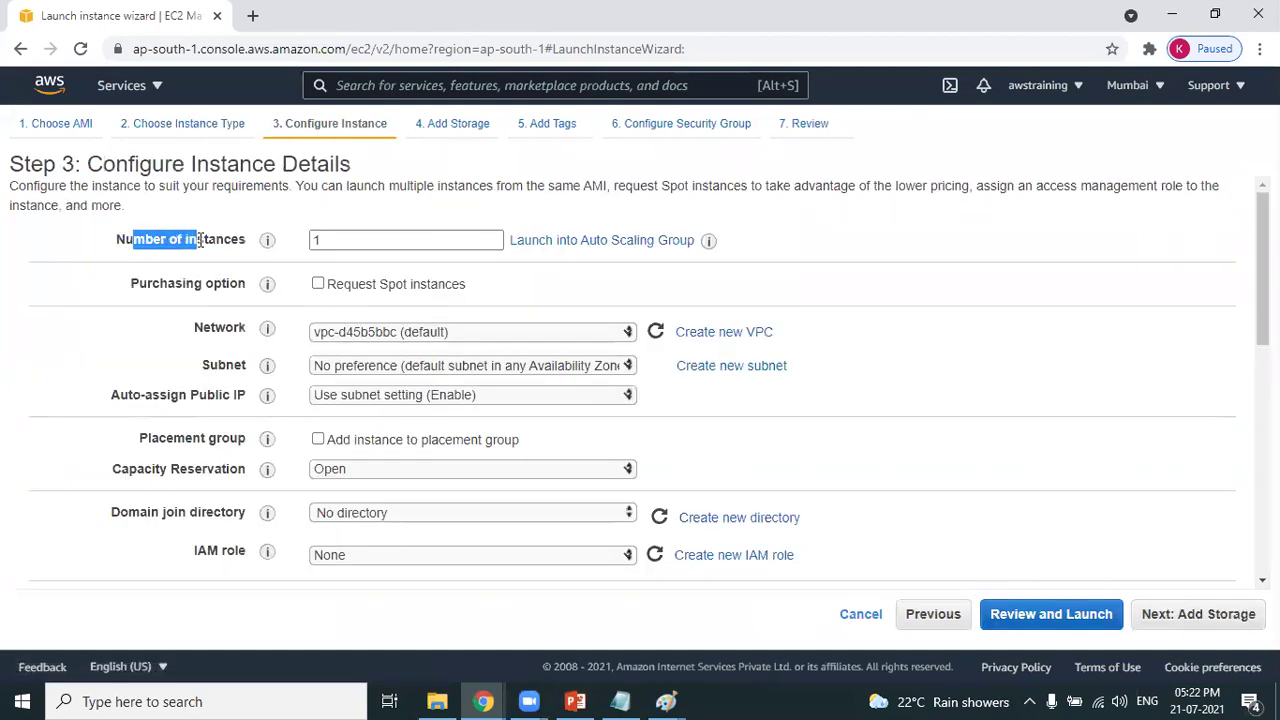
{"action": "double_click", "coordinate": [366, 239]}
{"action": "type", "text": "10"}
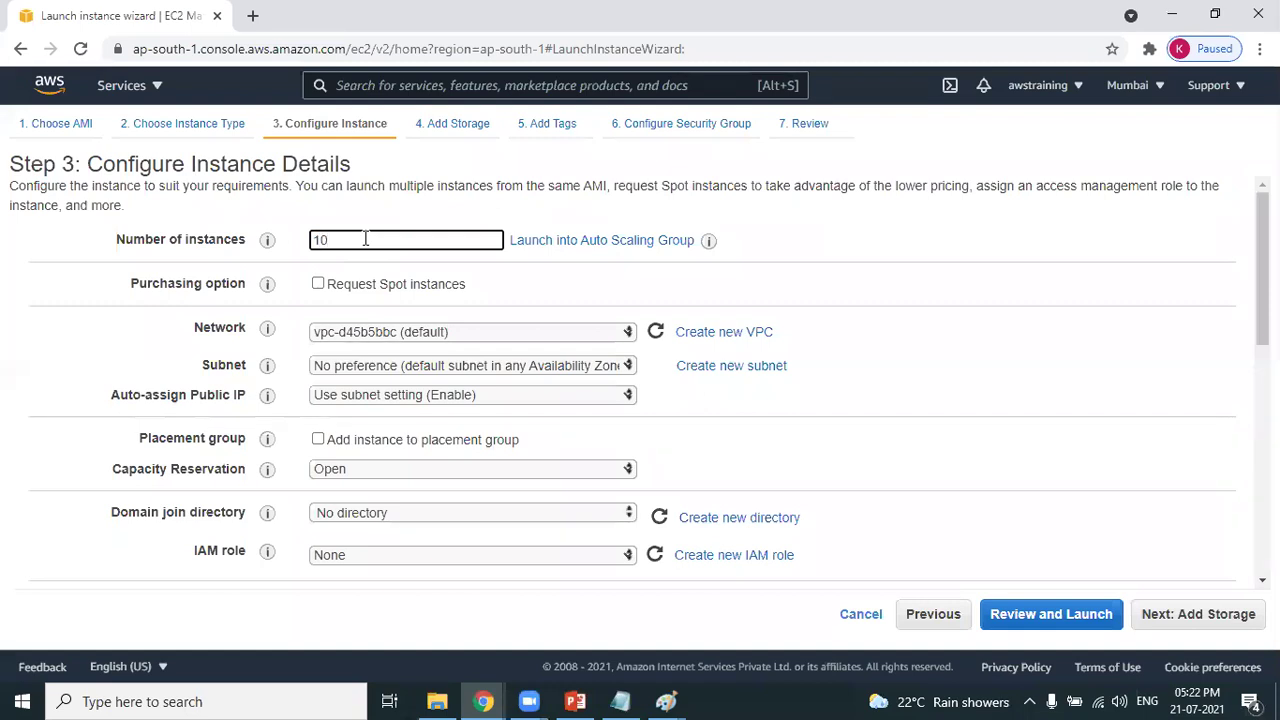
{"action": "key", "text": "BackSpace"}
Step: Proceed to the Add Storage step, and in the Paint diagram complete the HDD line with "8 GB"
{"action": "left_click", "coordinate": [1220, 625]}
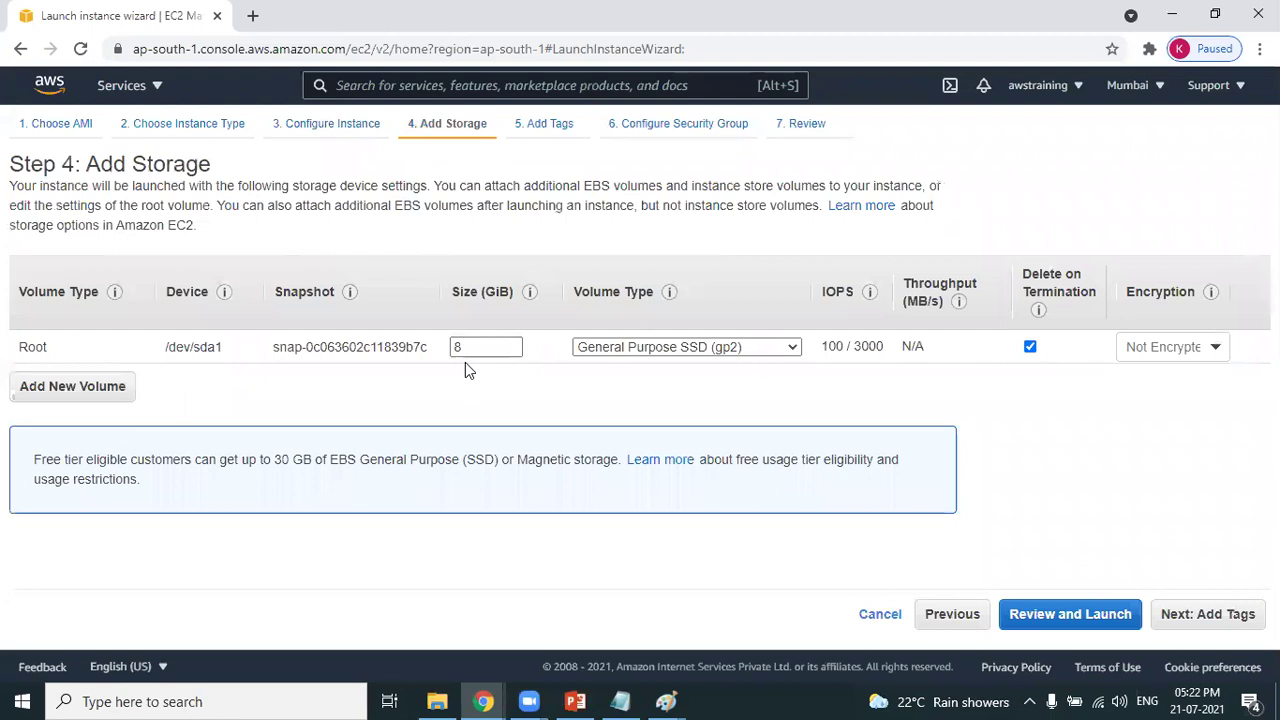
{"action": "key", "text": "alt+Tab"}
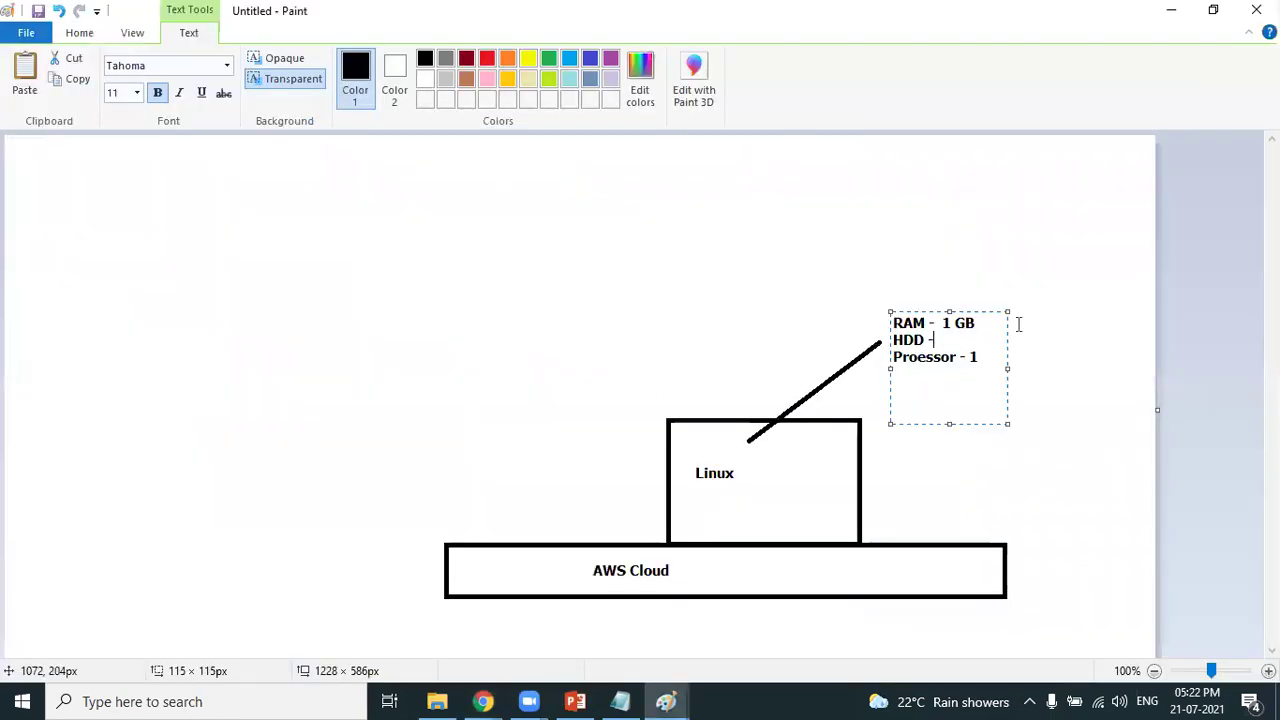
{"action": "type", "text": "8 GB"}
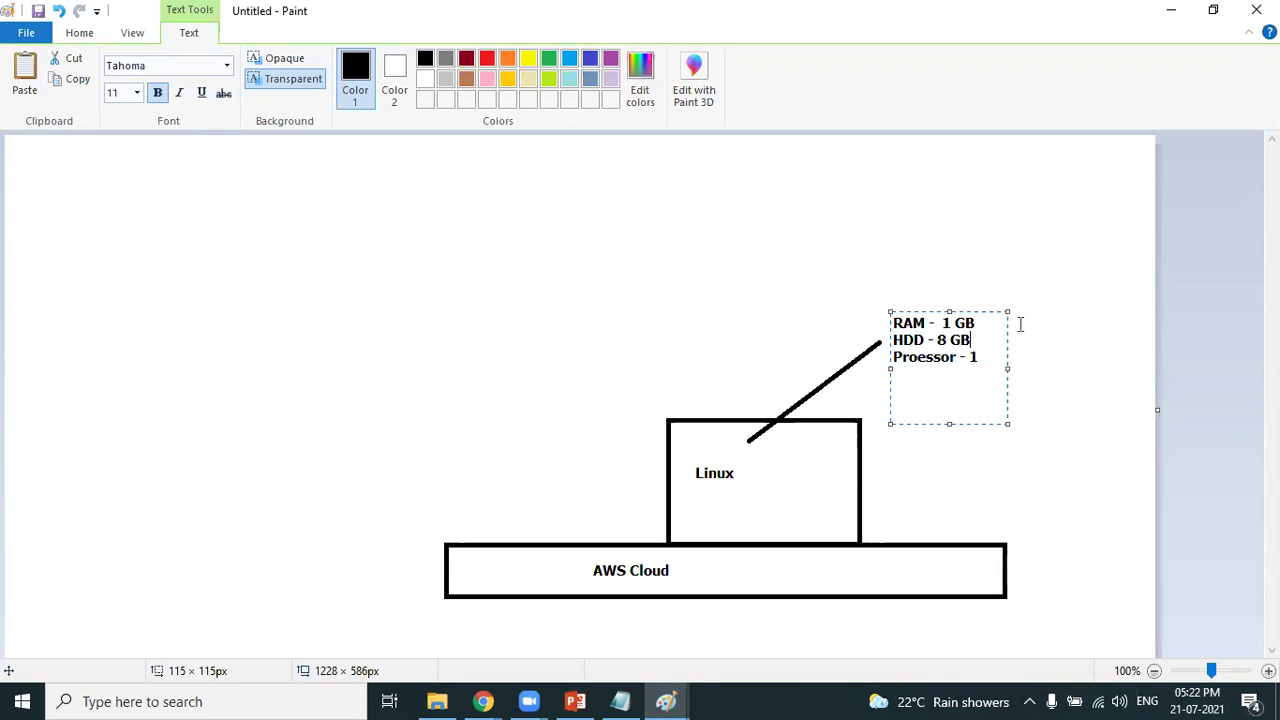
Step: Return to the launch wizard and advance past storage and tags to Configure Security Group, keeping the 8 GiB root volume and adding no tags
{"action": "key", "text": "alt+Tab"}
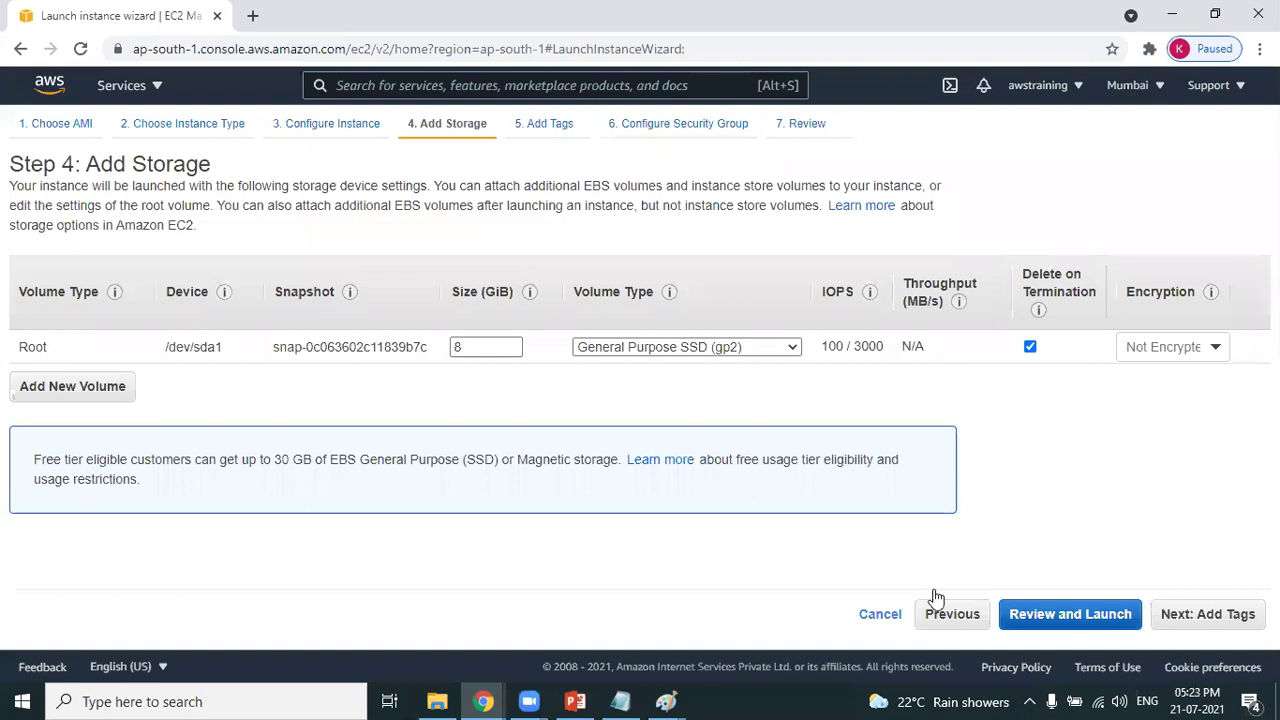
{"action": "left_click", "coordinate": [1229, 627]}
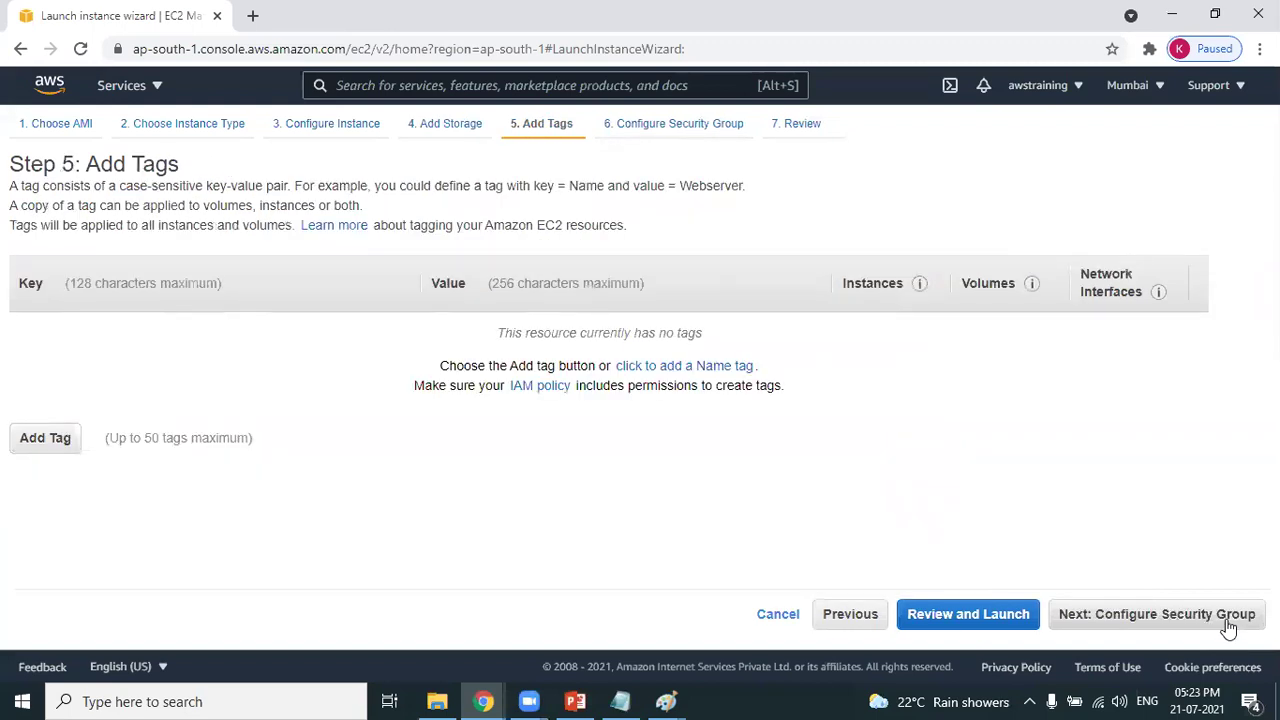
{"action": "left_click", "coordinate": [1229, 627]}
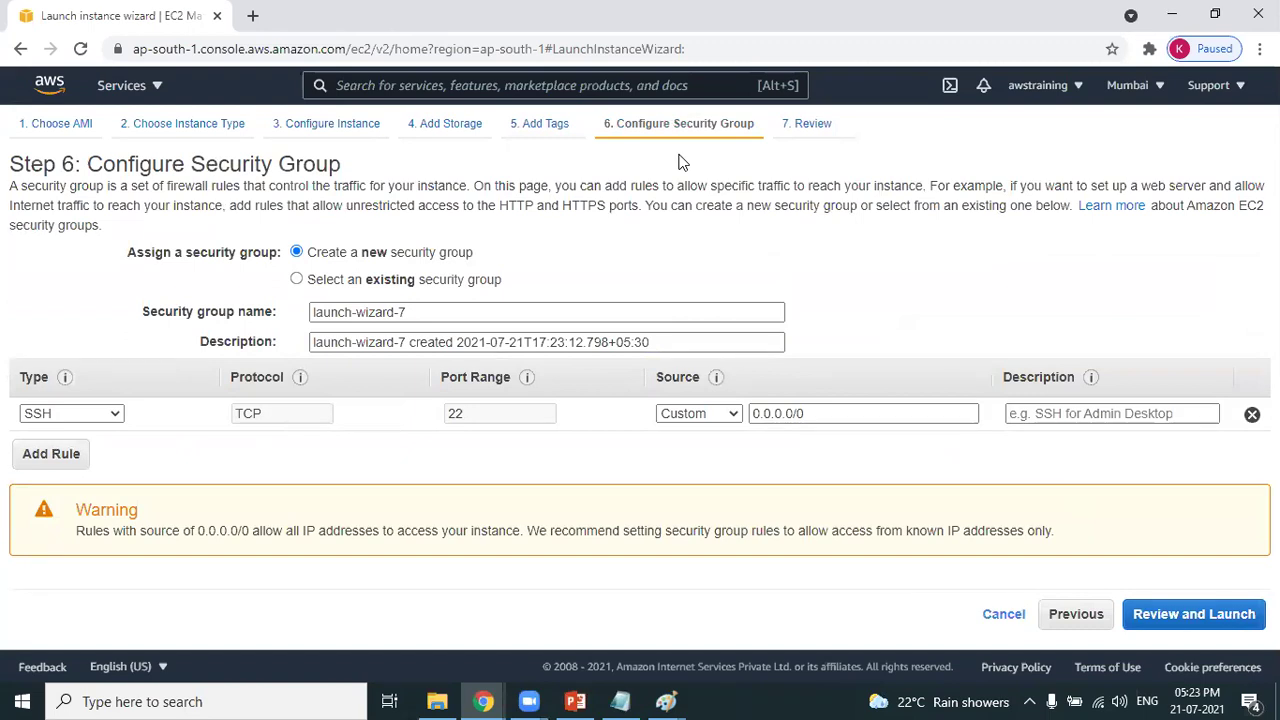
Step: In the Paint diagram's empty upper-left area, draw a small computer from a box above a bar about 180 × 39 px, and choose the Line tool
{"action": "key", "text": "alt+Tab"}
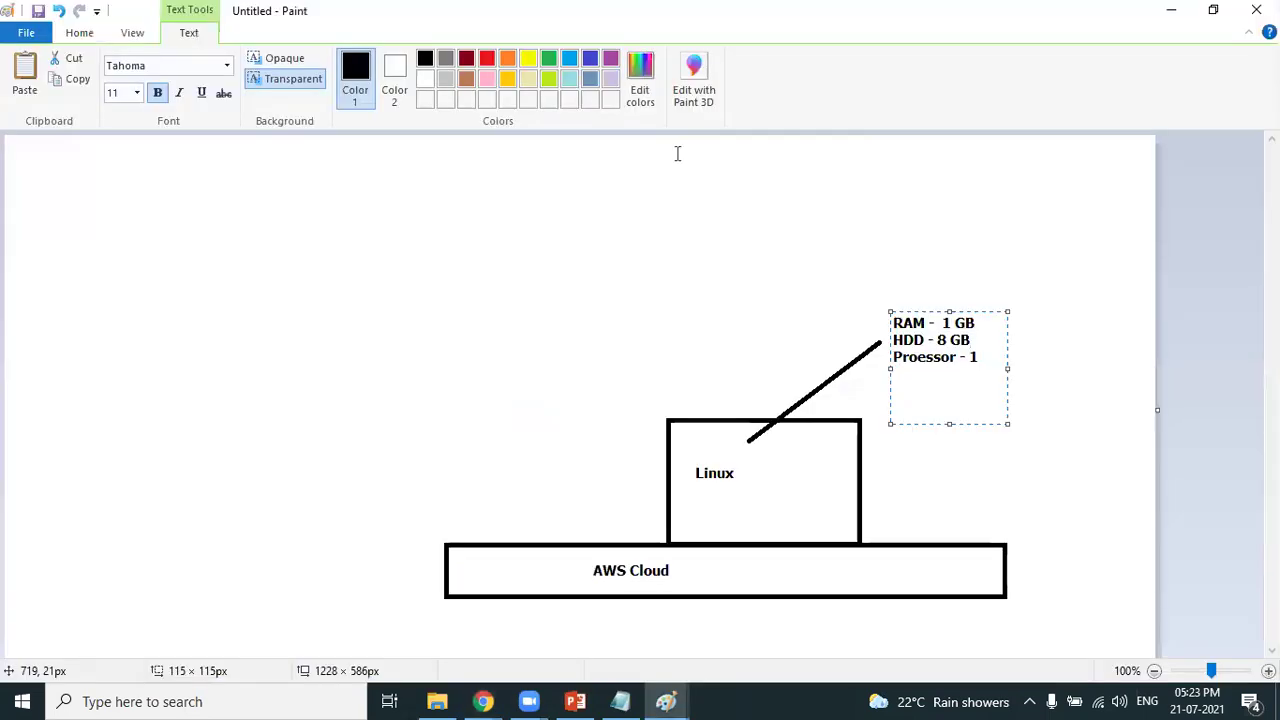
{"action": "left_click", "coordinate": [740, 262]}
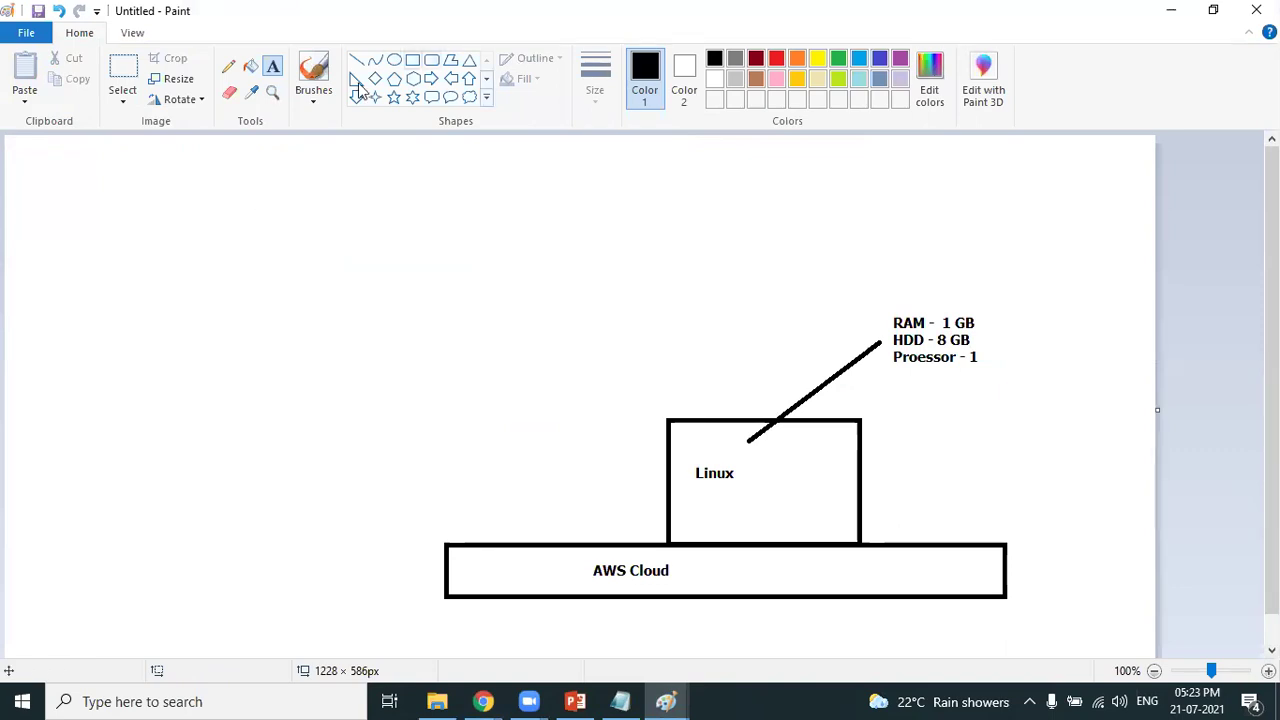
{"action": "left_click", "coordinate": [412, 60]}
{"action": "left_click_drag", "start_coordinate": [137, 210], "coordinate": [235, 282]}
{"action": "left_click_drag", "start_coordinate": [102, 295], "coordinate": [272, 331]}
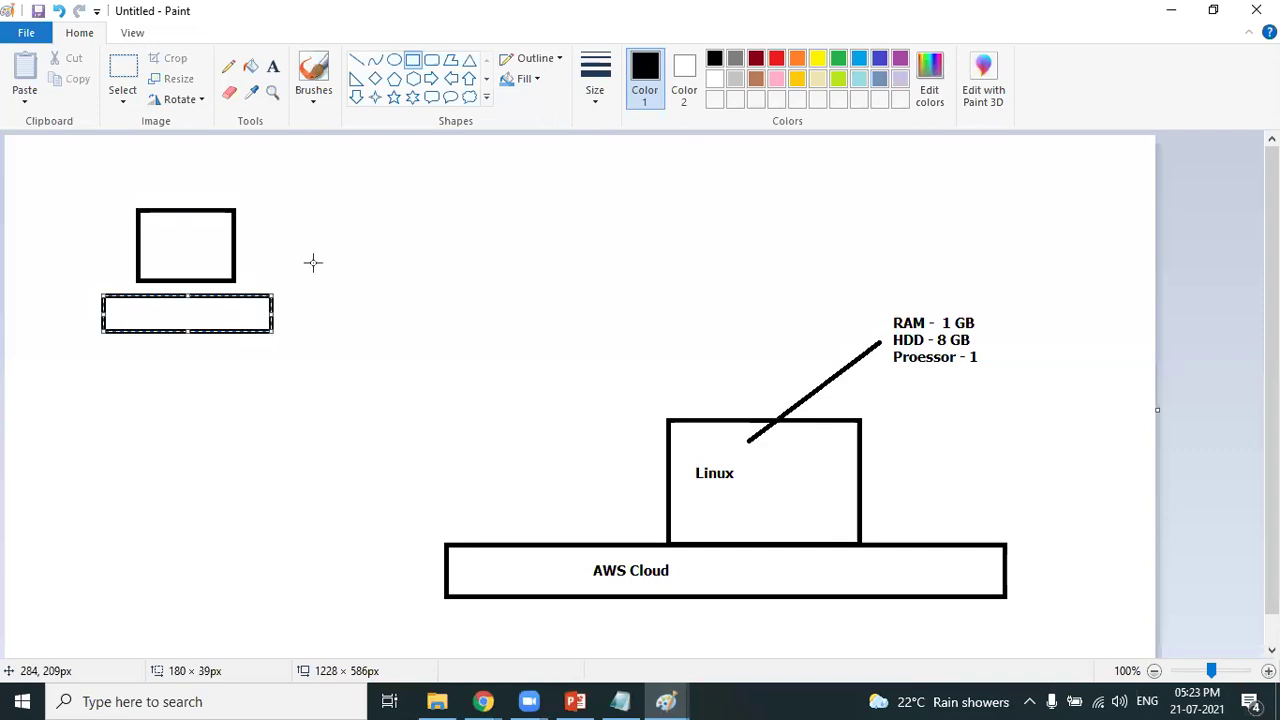
{"action": "left_click", "coordinate": [356, 60]}
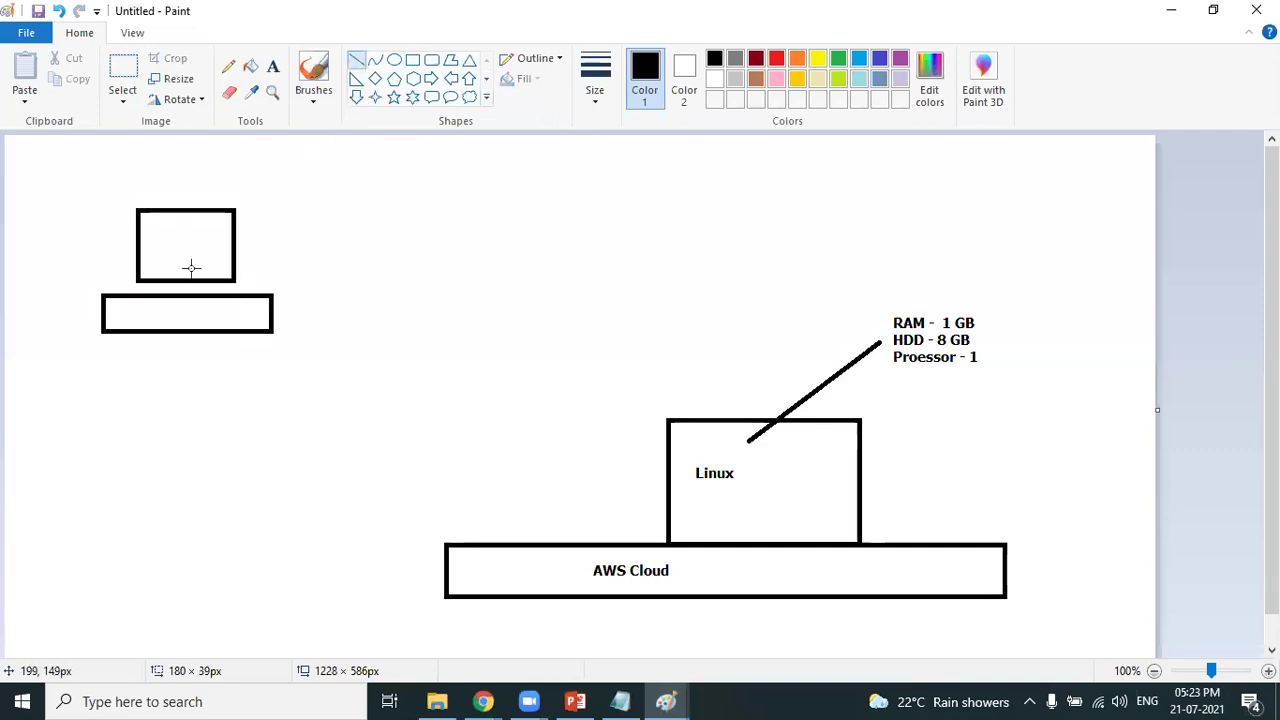
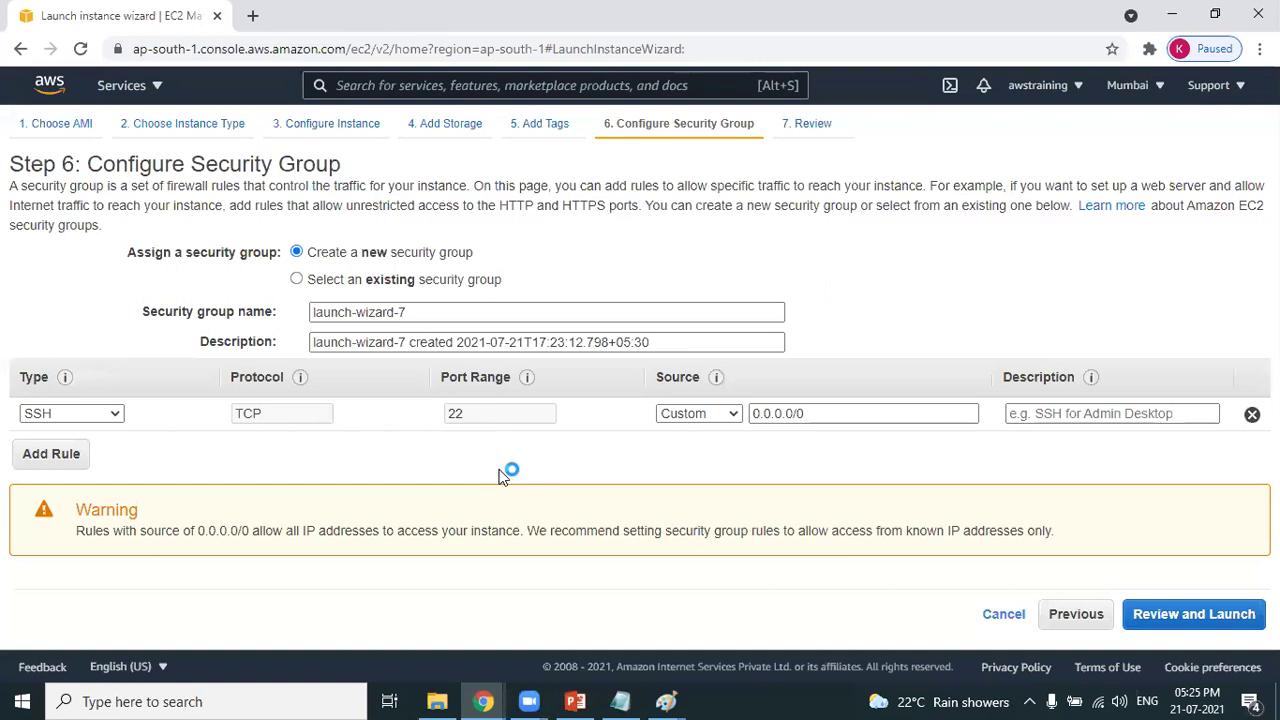
Step: Keep the new security group with its SSH rule on port 22 and continue to the instance launch review
{"action": "left_click_drag", "start_coordinate": [651, 123], "coordinate": [706, 129]}
{"action": "left_click", "coordinate": [937, 207]}
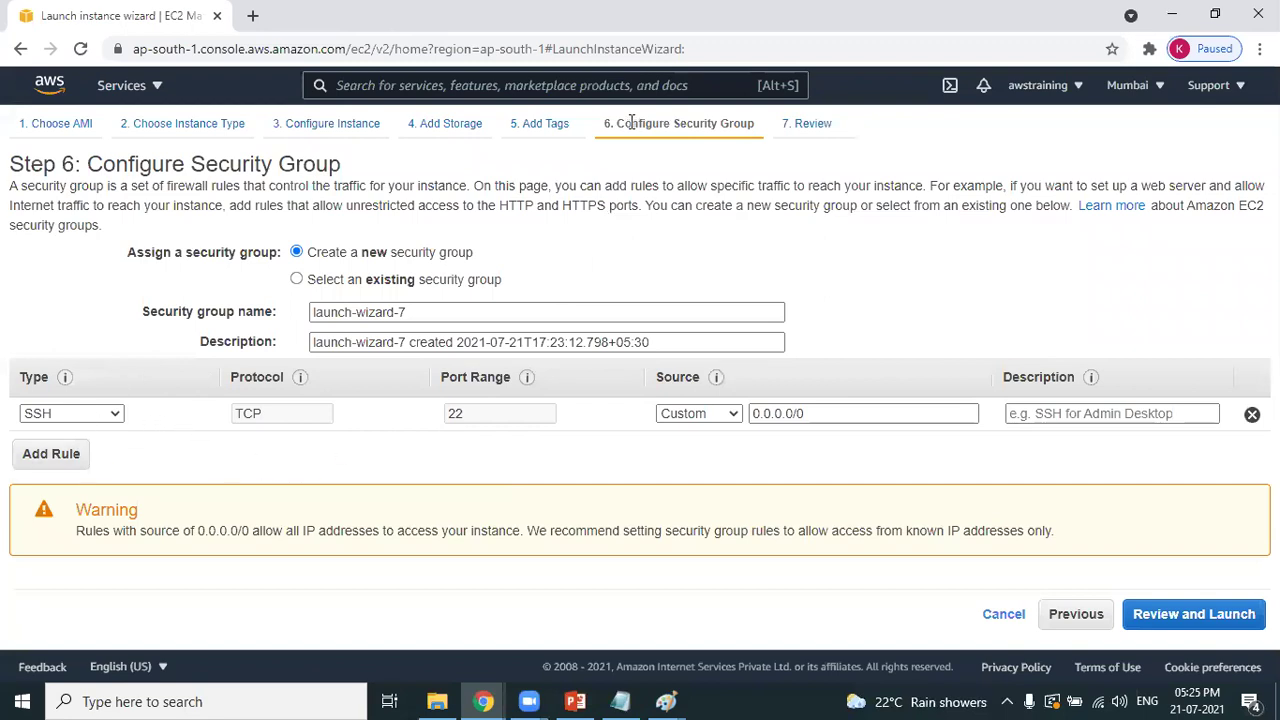
{"action": "left_click", "coordinate": [1185, 620]}
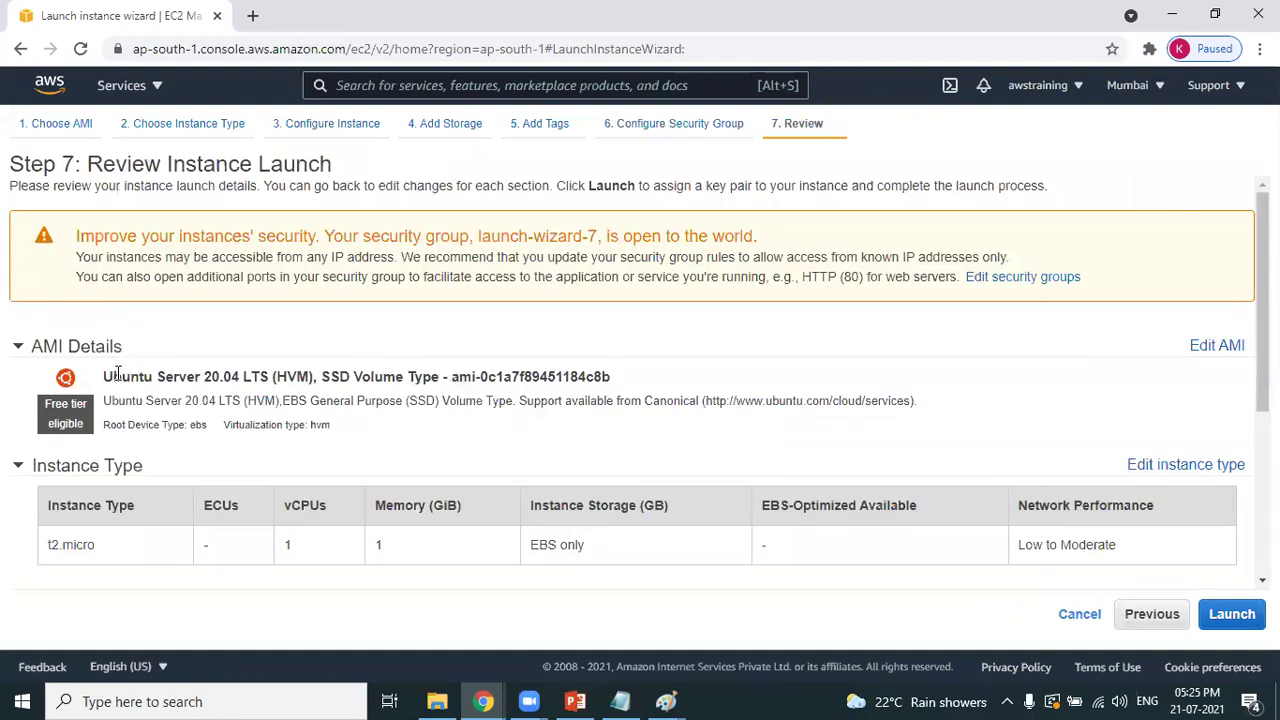
Step: Check the AMI name, the vCPU value and the remaining details on the launch review page
{"action": "left_click_drag", "start_coordinate": [117, 373], "coordinate": [228, 390]}
{"action": "left_click", "coordinate": [310, 553]}
{"action": "double_click", "coordinate": [286, 546]}
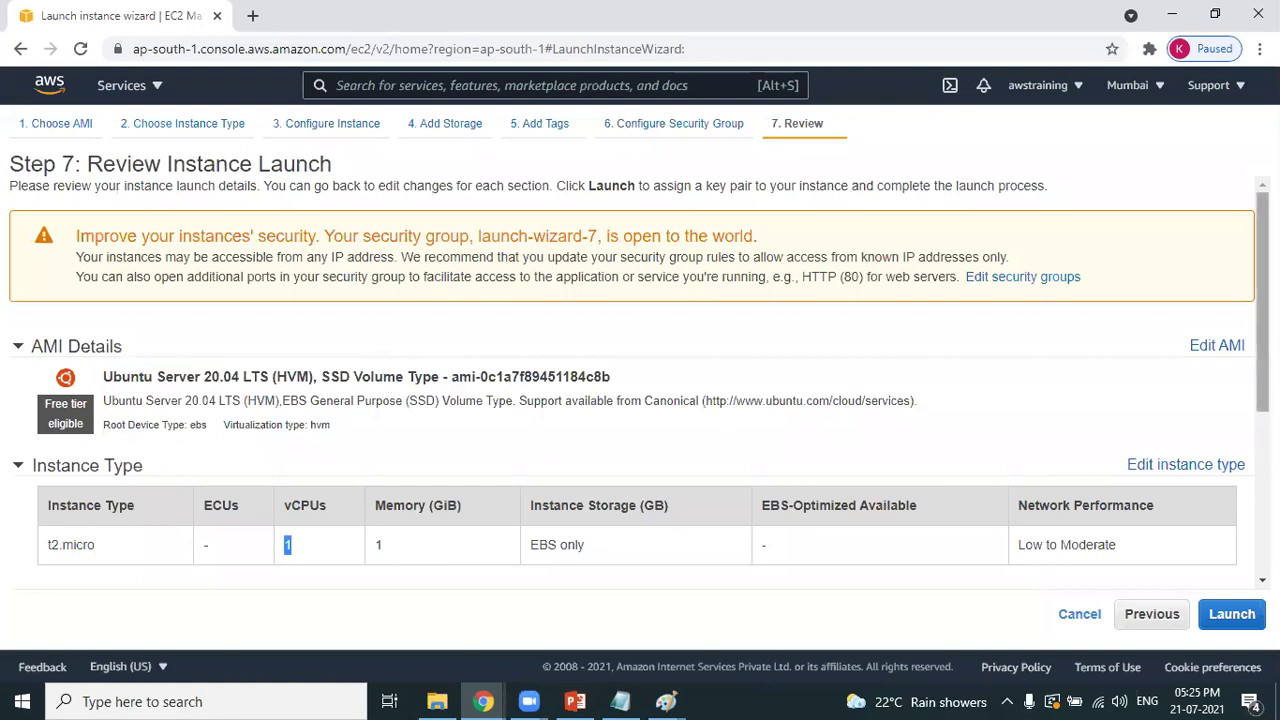
{"action": "scroll", "coordinate": [640, 380], "scroll_direction": "down", "scroll_amount": 3}
{"action": "scroll", "coordinate": [640, 380], "scroll_direction": "up", "scroll_amount": 1}
{"action": "scroll", "coordinate": [640, 380], "scroll_direction": "up", "scroll_amount": 2}
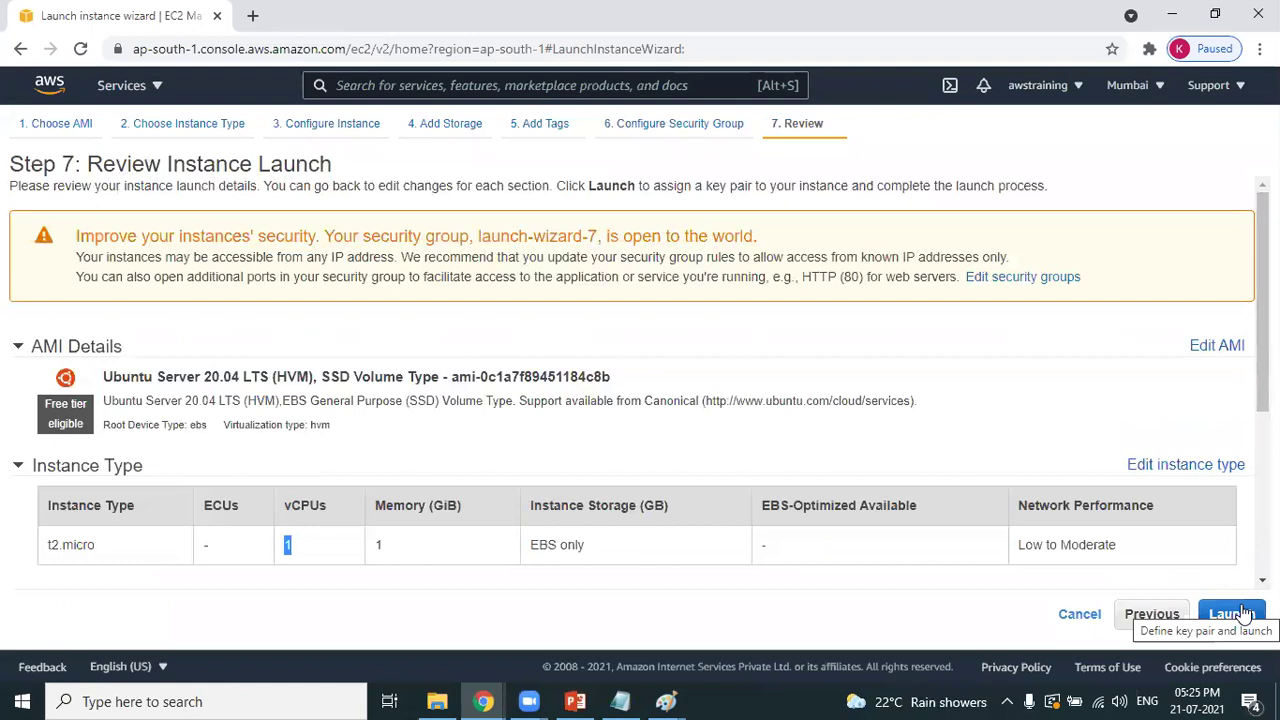
Step: Switch to the Notepad notes and add the line "Download Keypair" below the EC2 line, followed by a run of blank lines
{"action": "key", "text": "alt+Tab"}
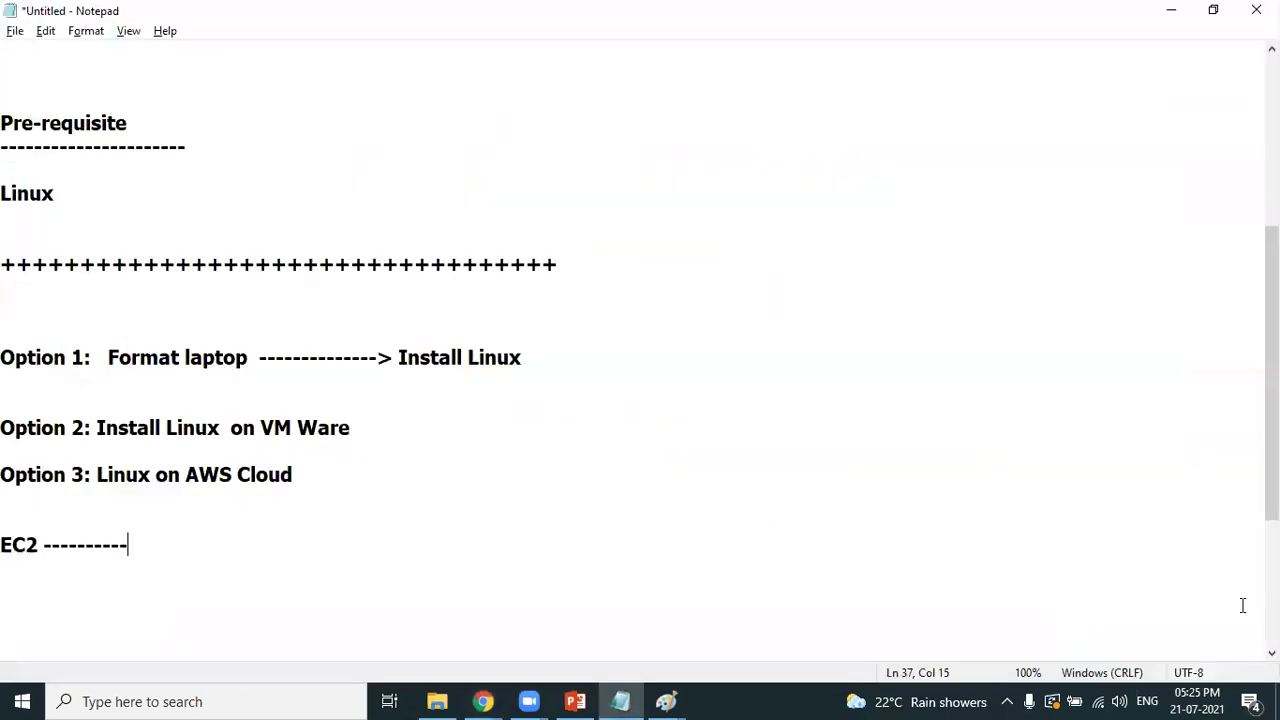
{"action": "key", "text": "Return"}
{"action": "type", "text": "Down"}
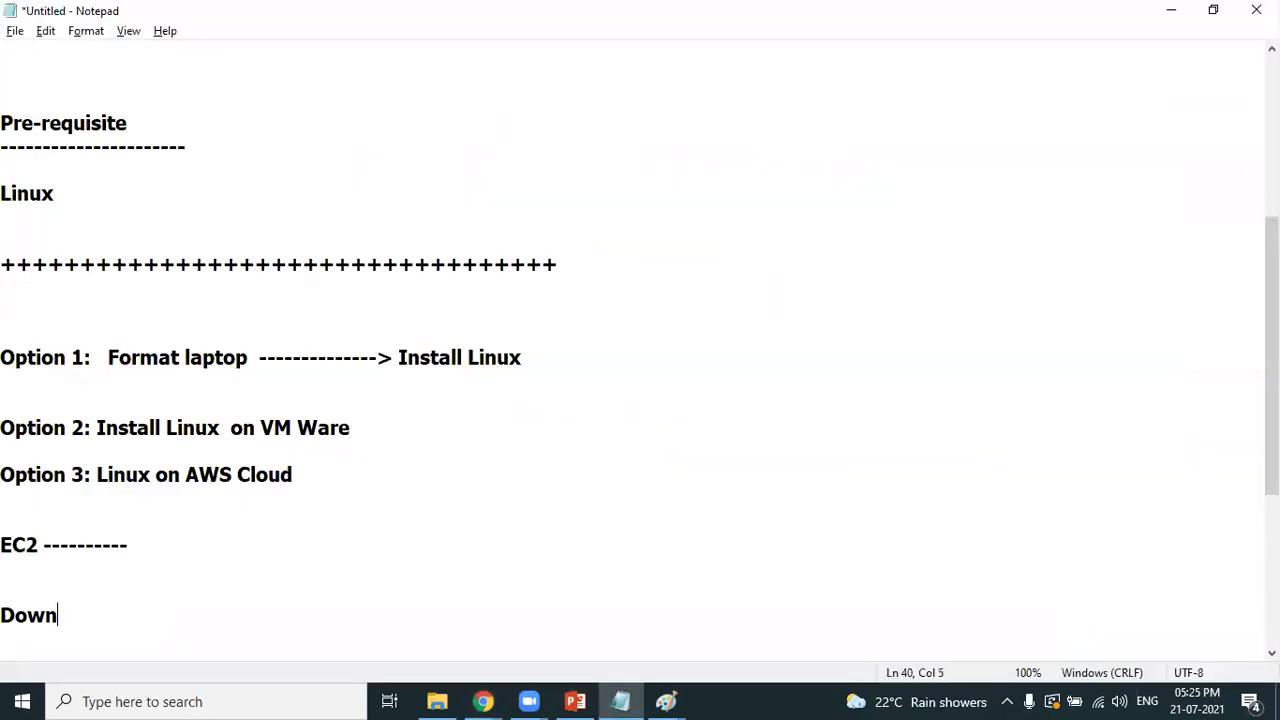
{"action": "type", "text": "load Key"}
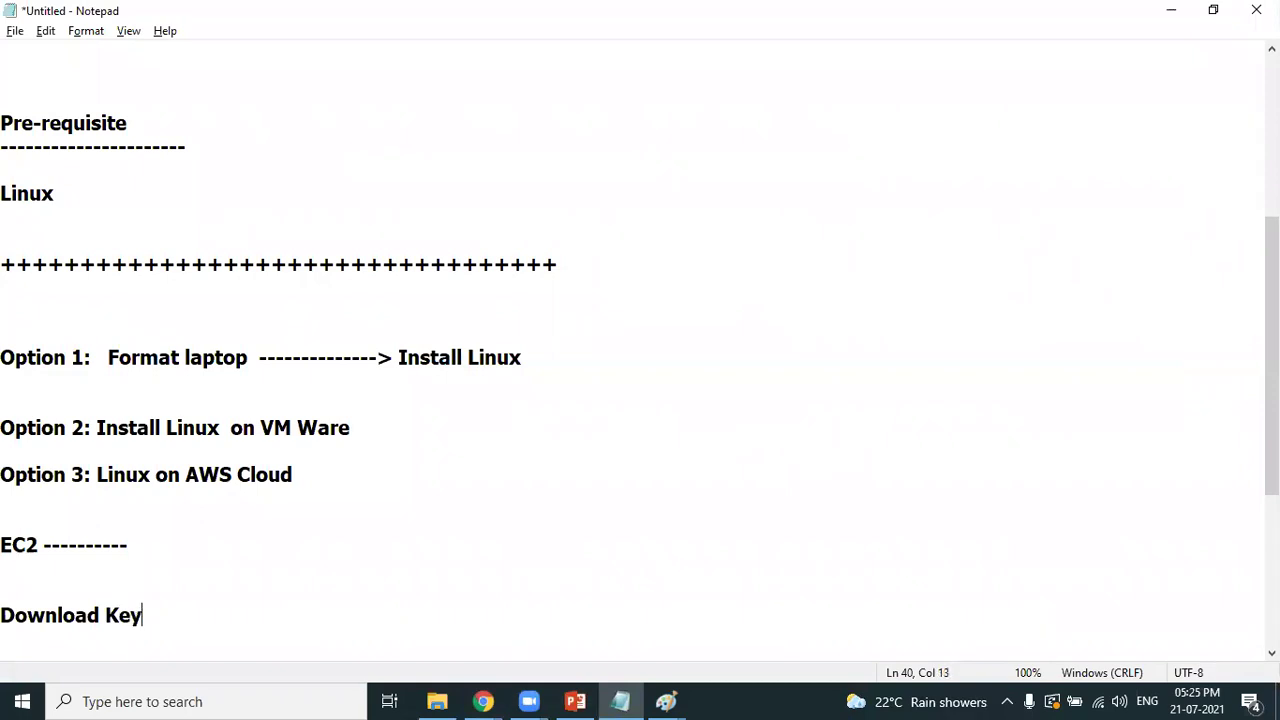
{"action": "type", "text": "pair"}
{"action": "key", "text": "Return"}
{"action": "key", "text": "Return"}
{"action": "key", "text": "Return"}
{"action": "key", "text": "Return"}
{"action": "key", "text": "Return"}
{"action": "key", "text": "Return"}
{"action": "key", "text": "Return"}
{"action": "key", "text": "Return"}
{"action": "key", "text": "Return"}
{"action": "key", "text": "Return"}
{"action": "key", "text": "Return"}
{"action": "key", "text": "Return"}
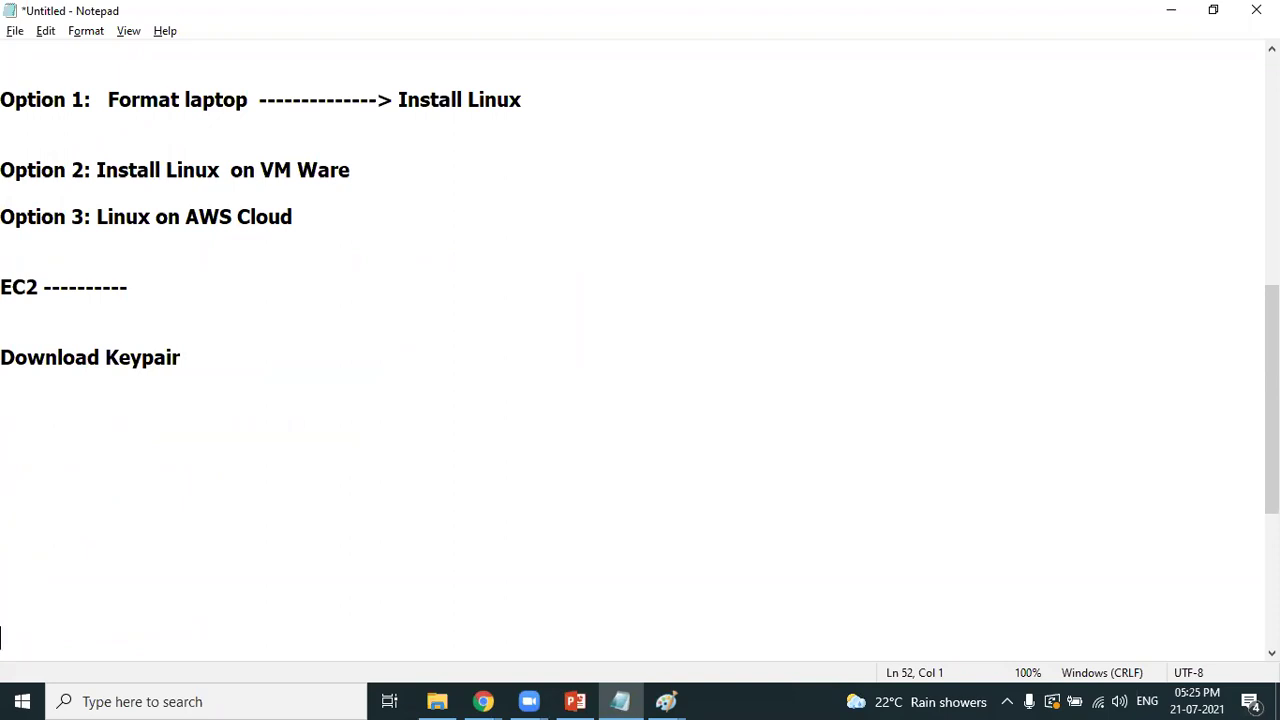
Step: Add the line "file -- .pem" below "Download Keypair", followed by blank space
{"action": "left_click", "coordinate": [135, 392]}
{"action": "type", "text": "file --  .pem"}
{"action": "key", "text": "Return"}
{"action": "key", "text": "Return"}
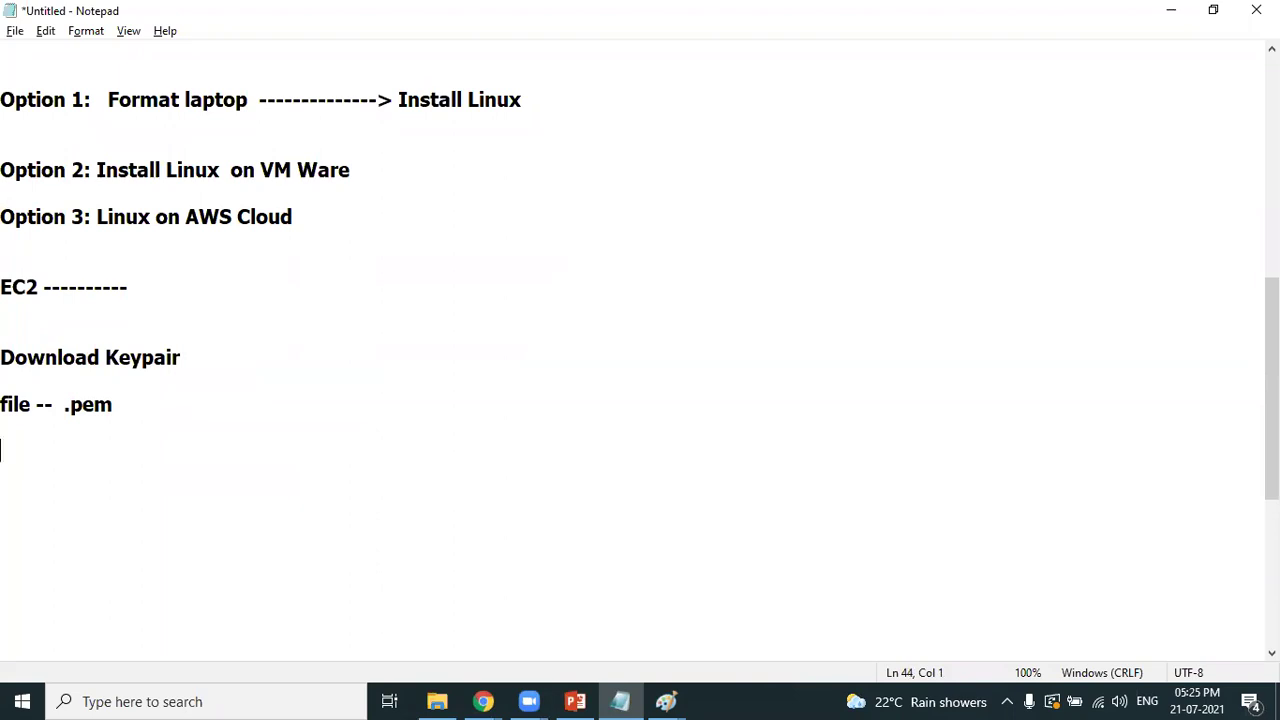
Step: Switch back to the AWS launch review page, start the launch and choose to create a new key pair
{"action": "key", "text": "alt+Tab"}
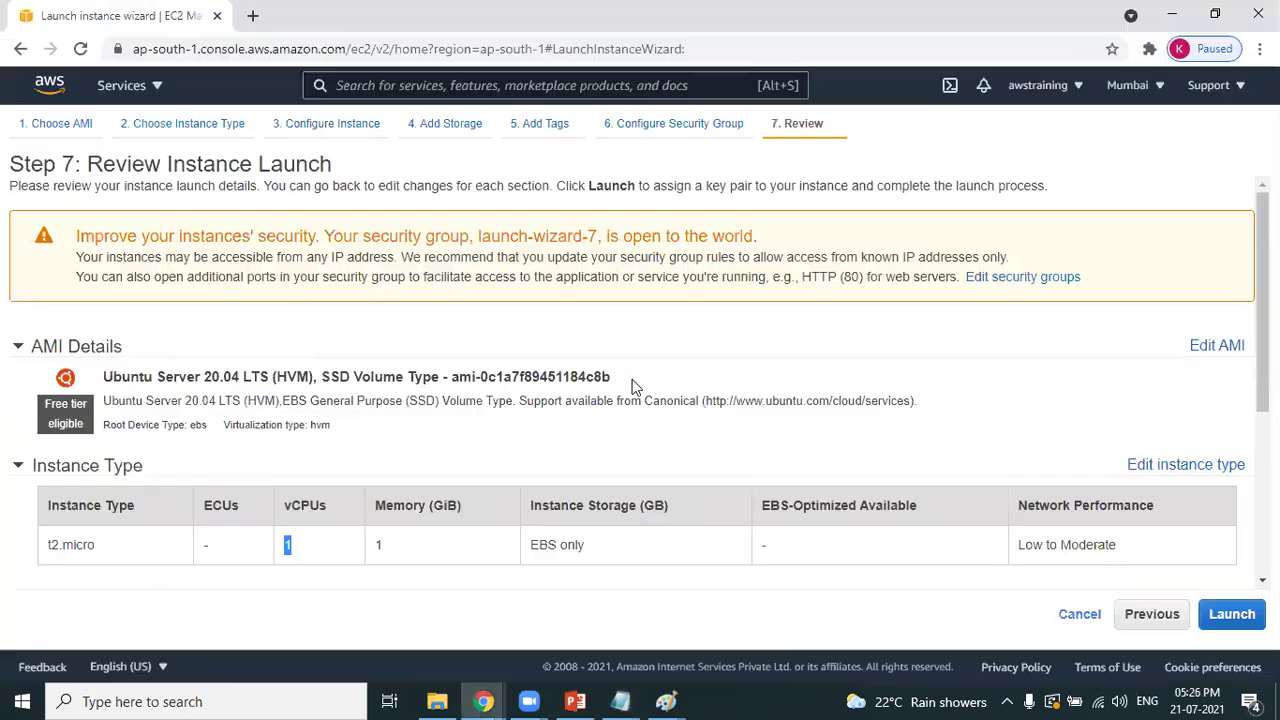
{"action": "left_click", "coordinate": [1226, 613]}
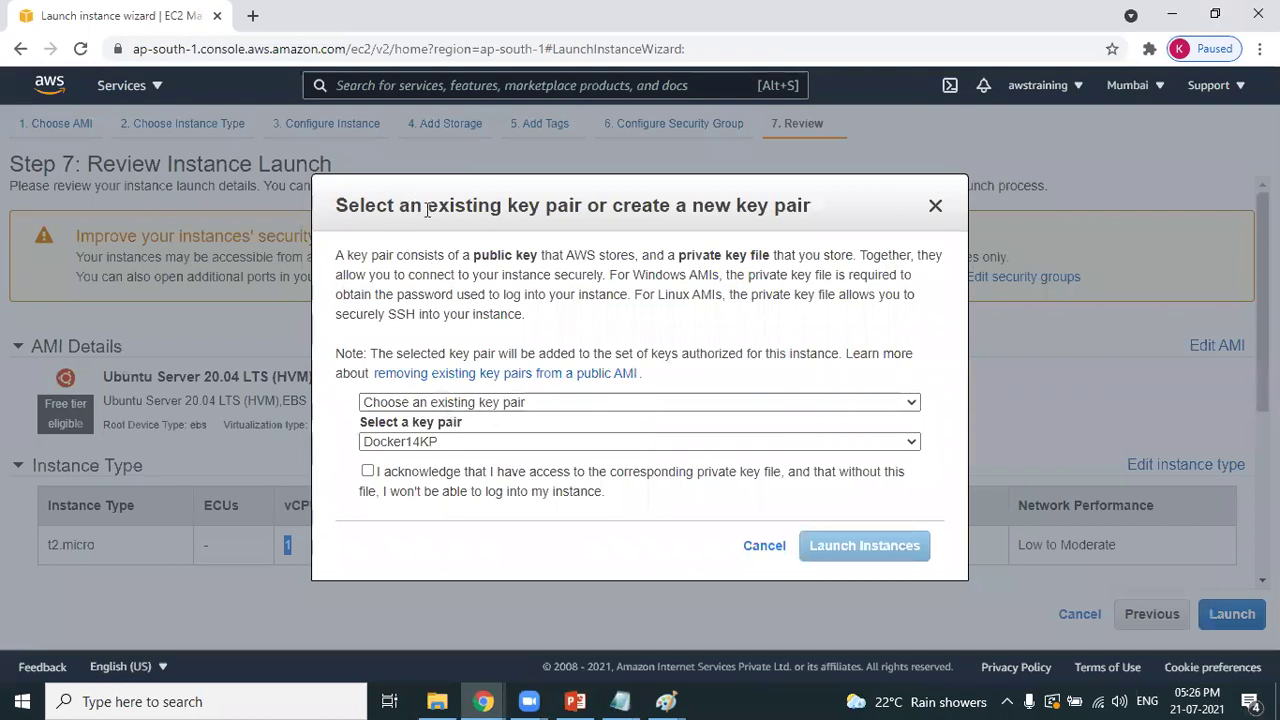
{"action": "left_click_drag", "start_coordinate": [494, 203], "coordinate": [539, 198]}
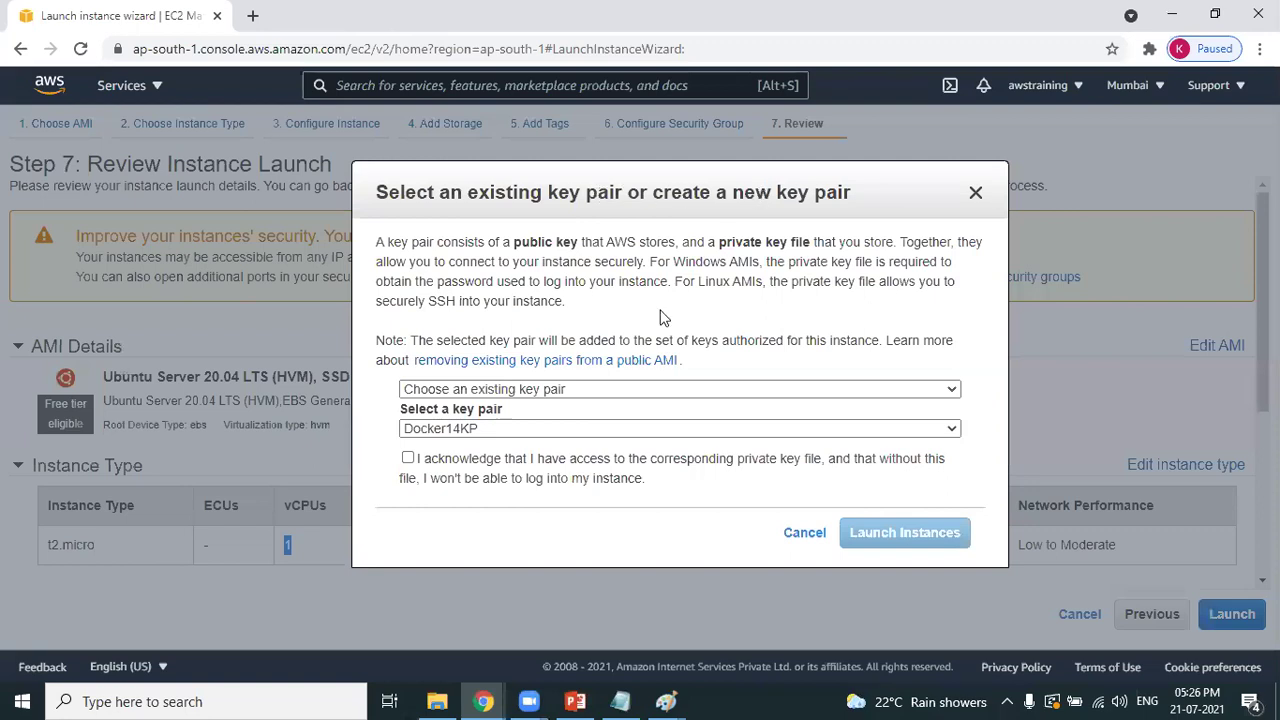
{"action": "left_click", "coordinate": [581, 388]}
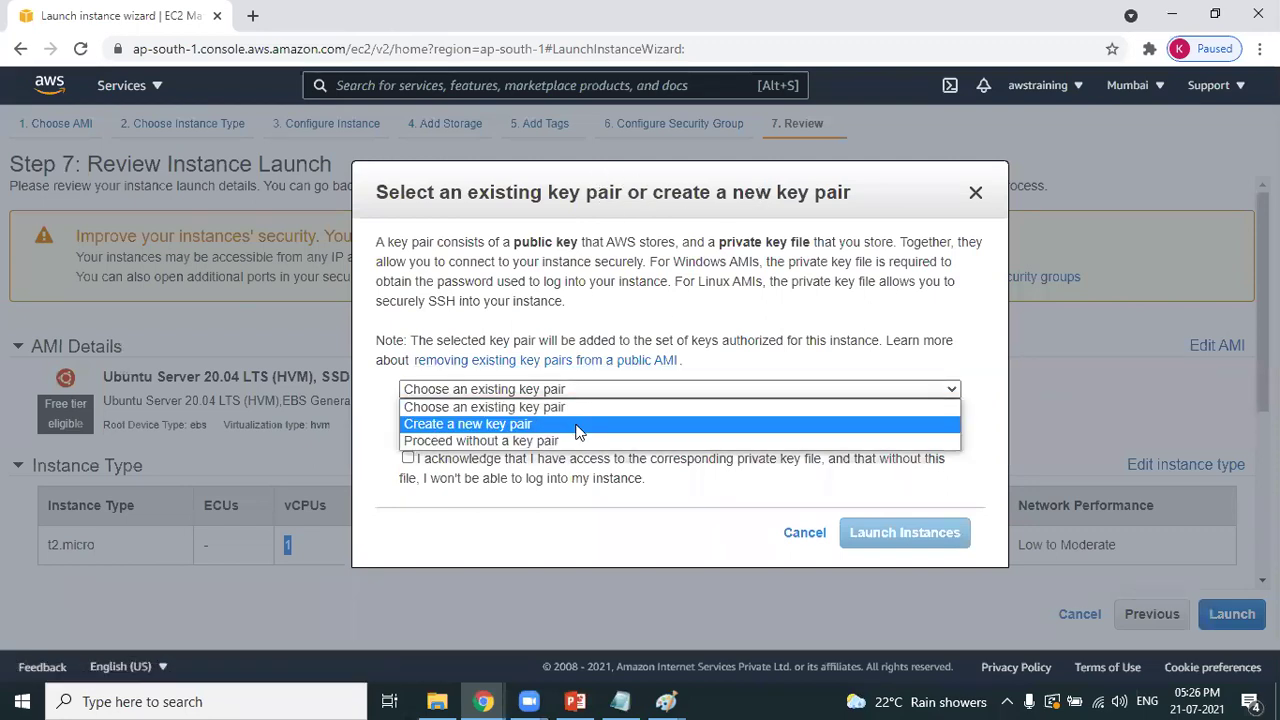
{"action": "left_click", "coordinate": [577, 426]}
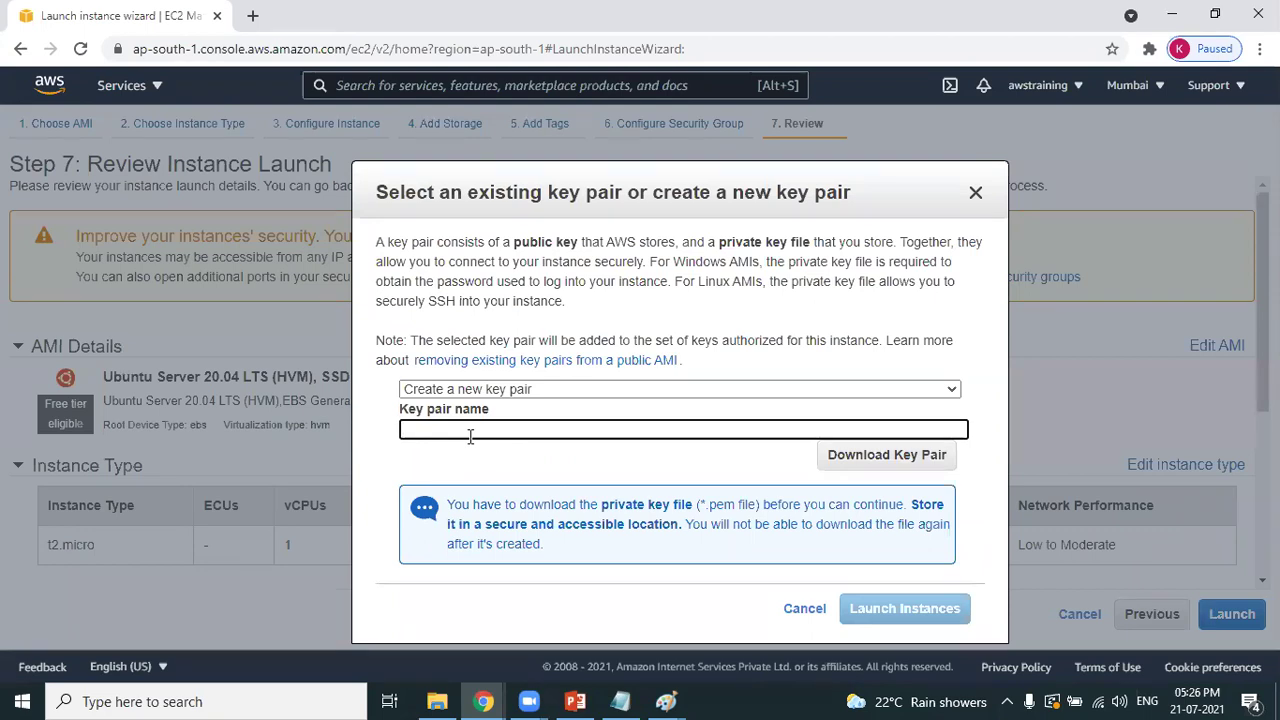
Step: Name the key pair sunil21KP and download its .pem file, choosing the Desktop as the save location
{"action": "type", "text": "sunil21KP"}
{"action": "left_click", "coordinate": [845, 459]}
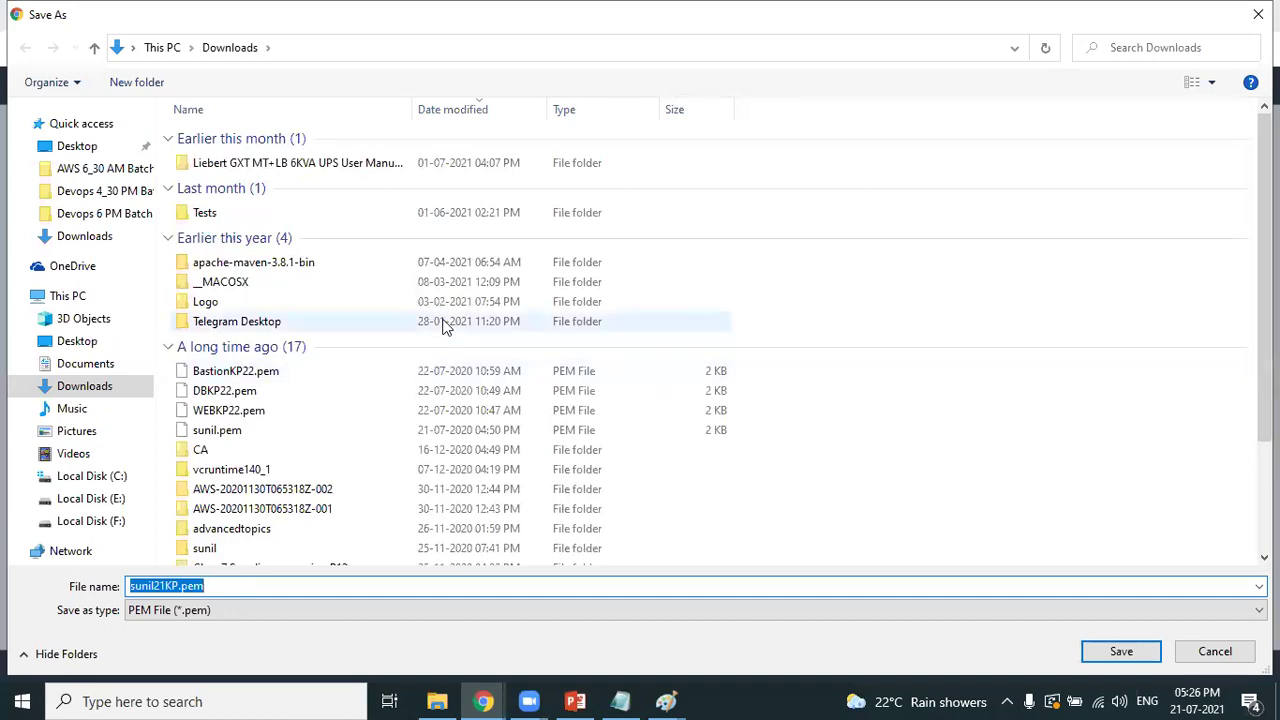
{"action": "left_click", "coordinate": [75, 146]}
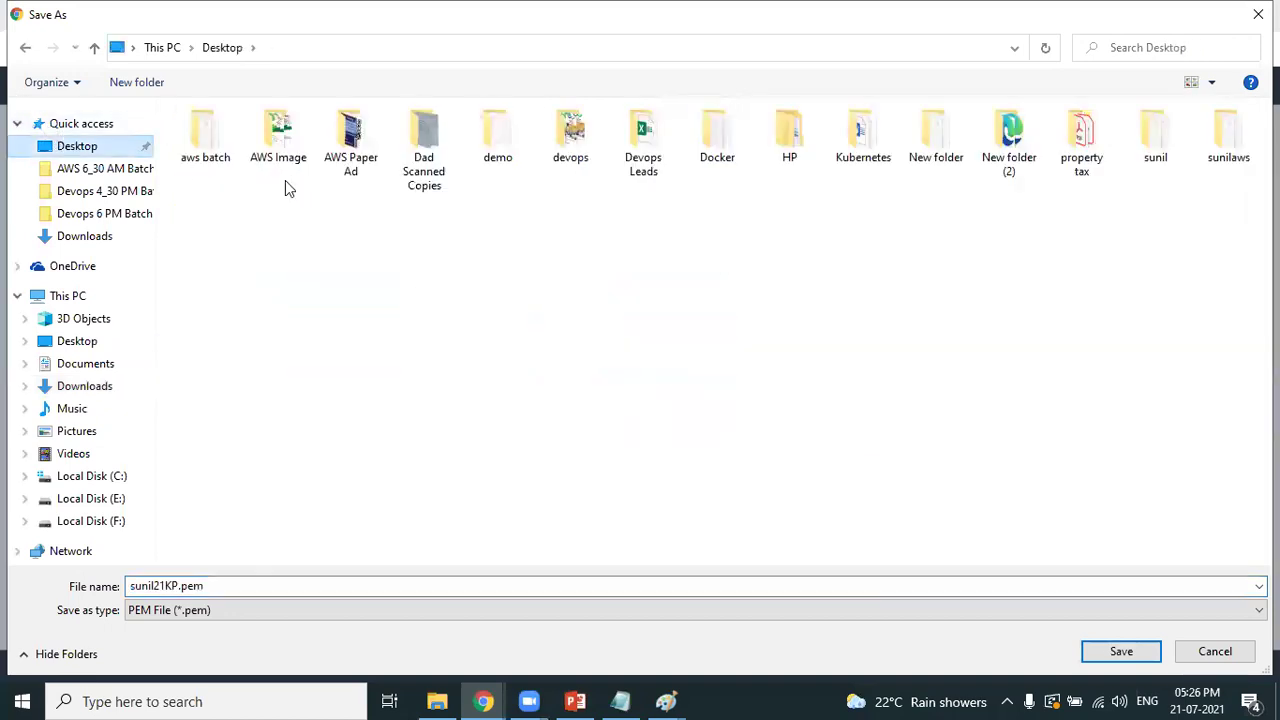
{"action": "right_click", "coordinate": [589, 289]}
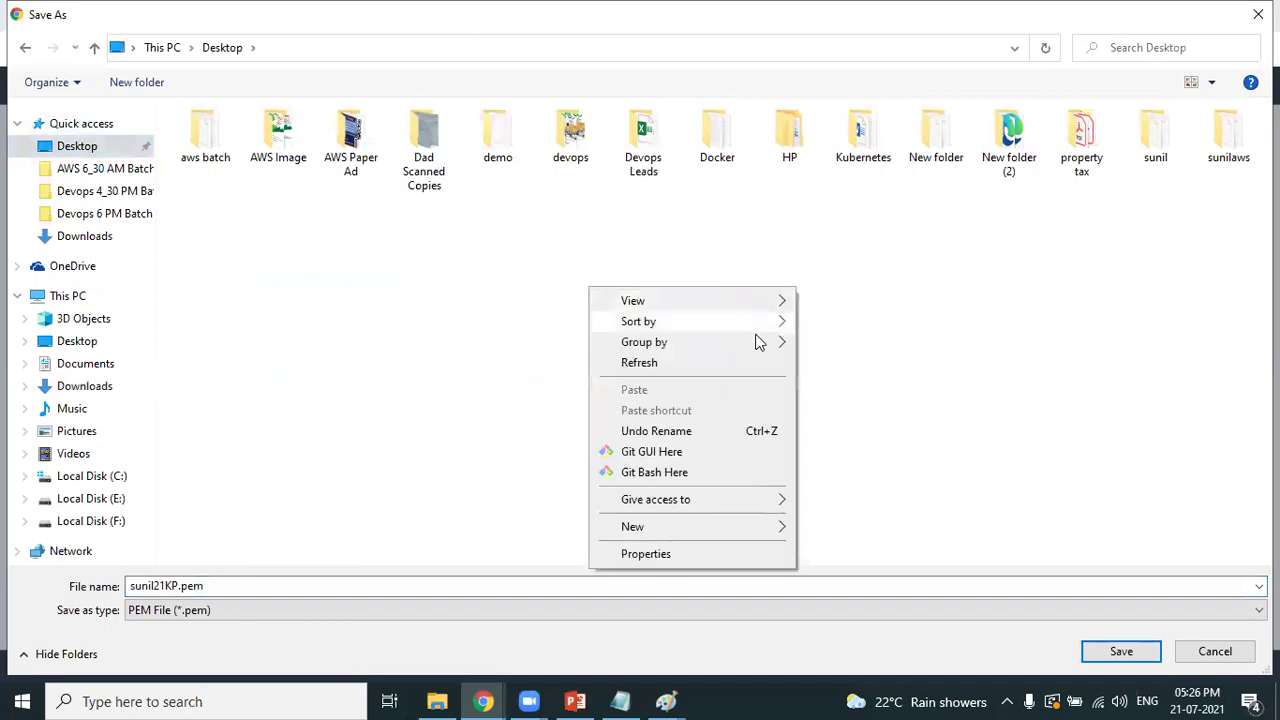
{"action": "mouse_move", "coordinate": [772, 529]}
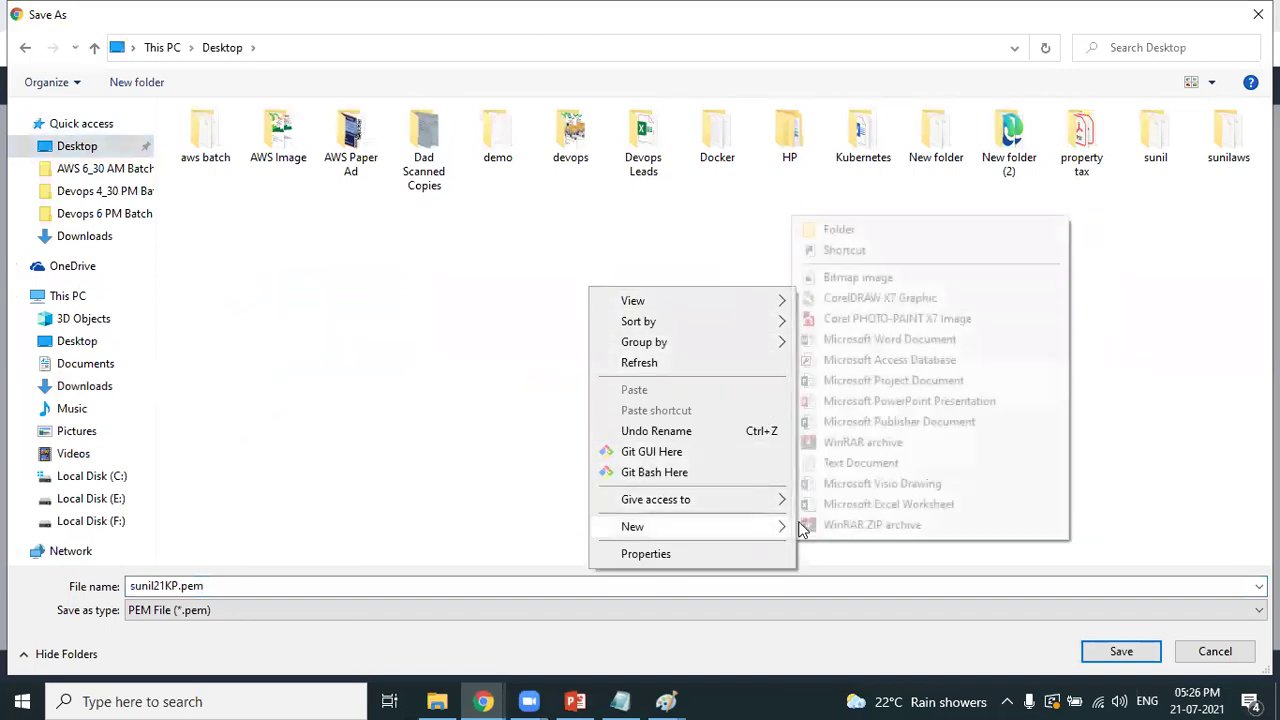
{"action": "left_click", "coordinate": [845, 229]}
{"action": "type", "text": "devosp"}
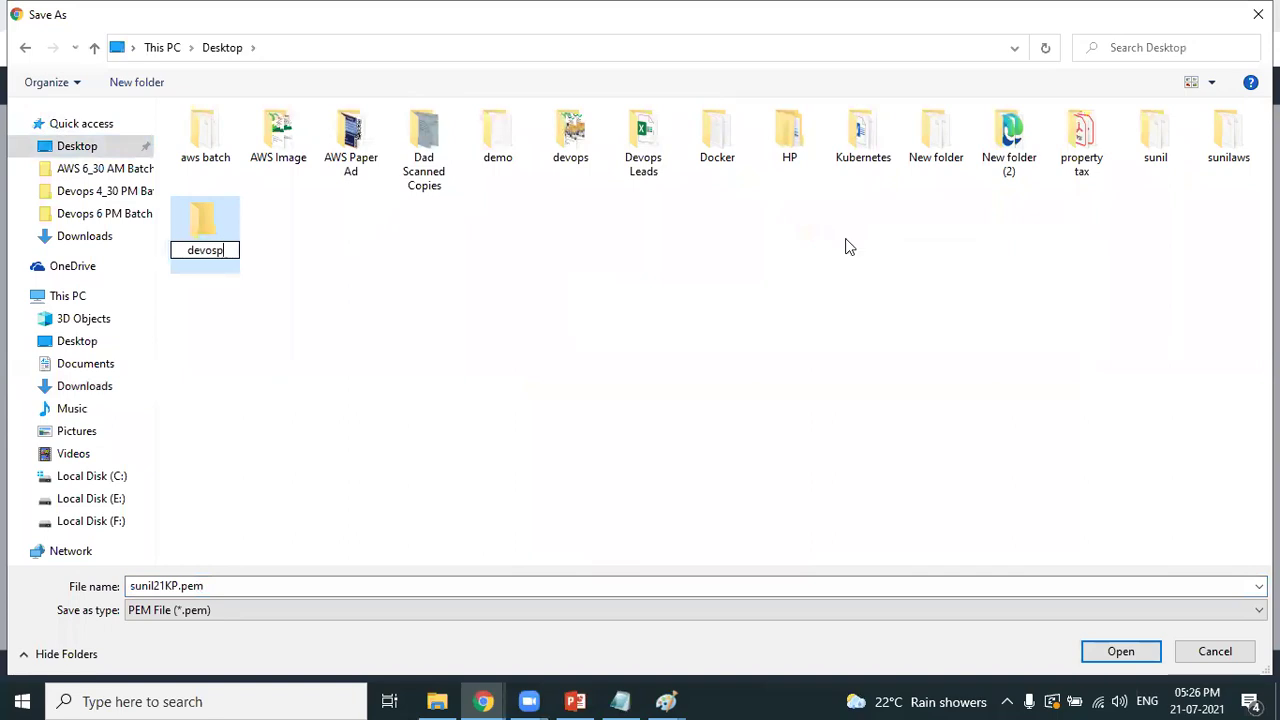
{"action": "key", "text": "Return"}
{"action": "key", "text": "F2"}
{"action": "type", "text": "Devops"}
{"action": "key", "text": "Return"}
{"action": "key", "text": "Return"}
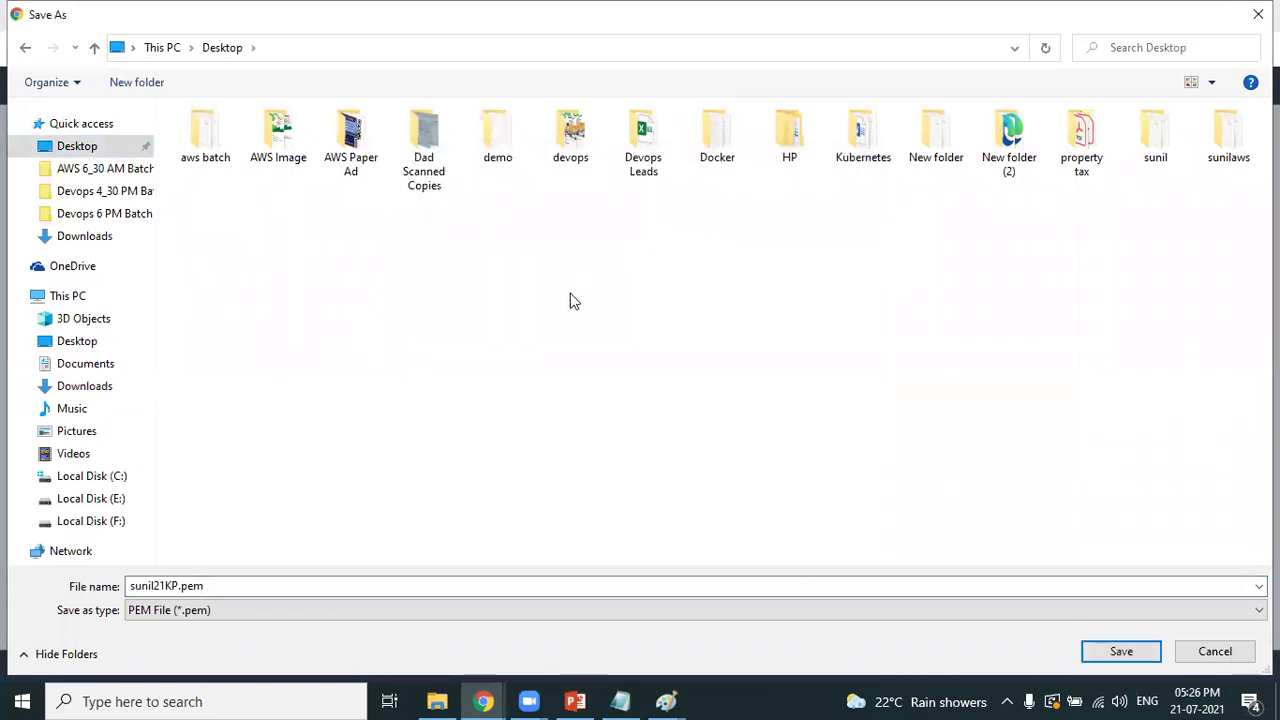
Step: Create a folder named devops430 on the Desktop and save sunil21KP.pem in it
{"action": "right_click", "coordinate": [570, 294]}
{"action": "mouse_move", "coordinate": [737, 533]}
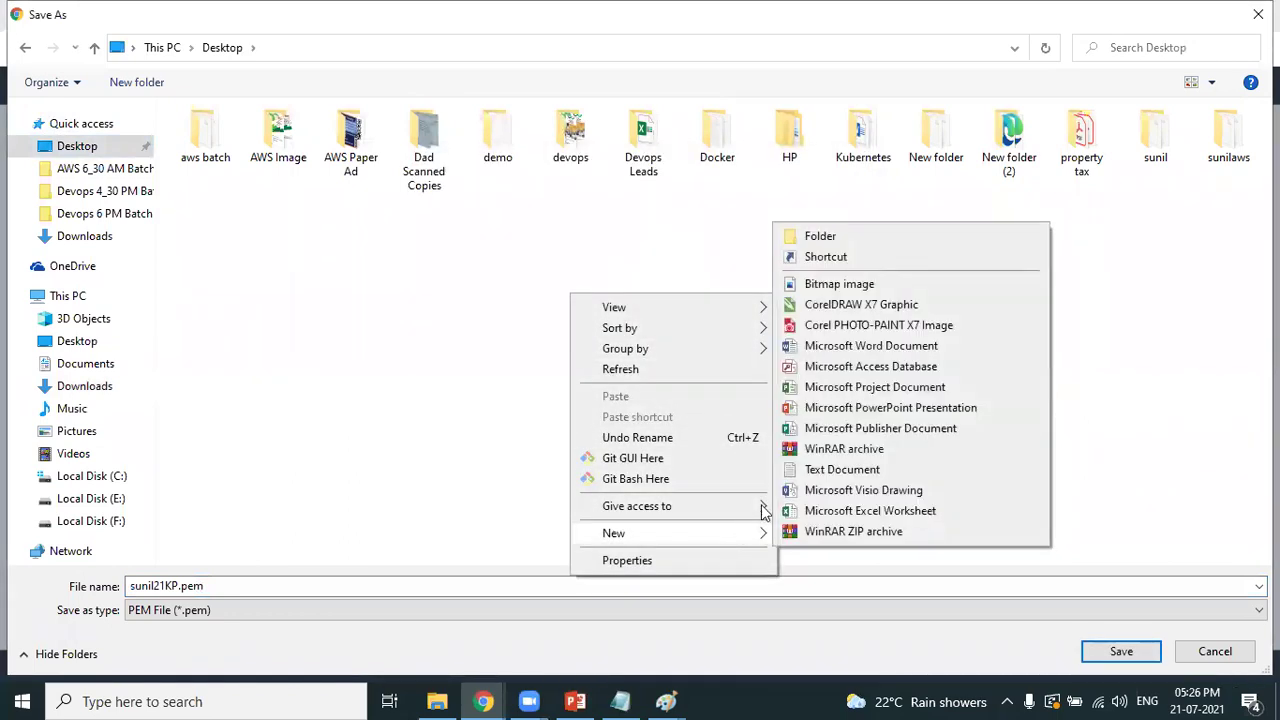
{"action": "left_click", "coordinate": [819, 236]}
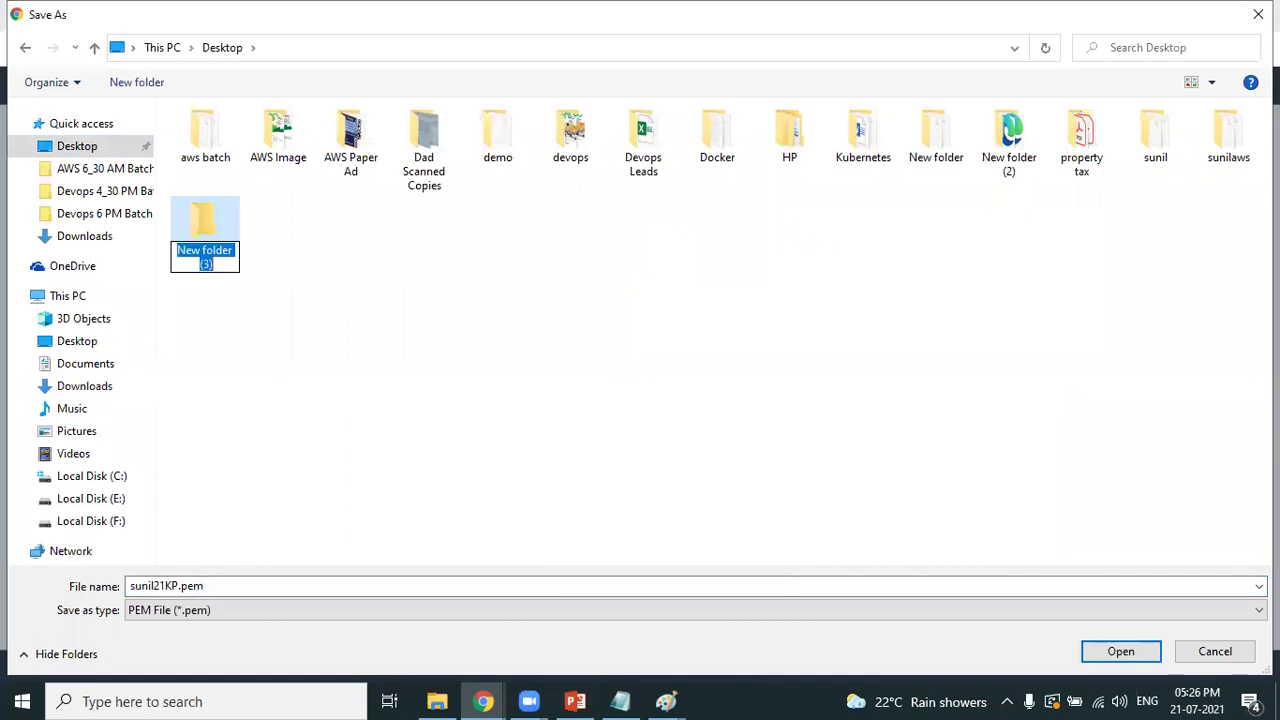
{"action": "type", "text": "devops430"}
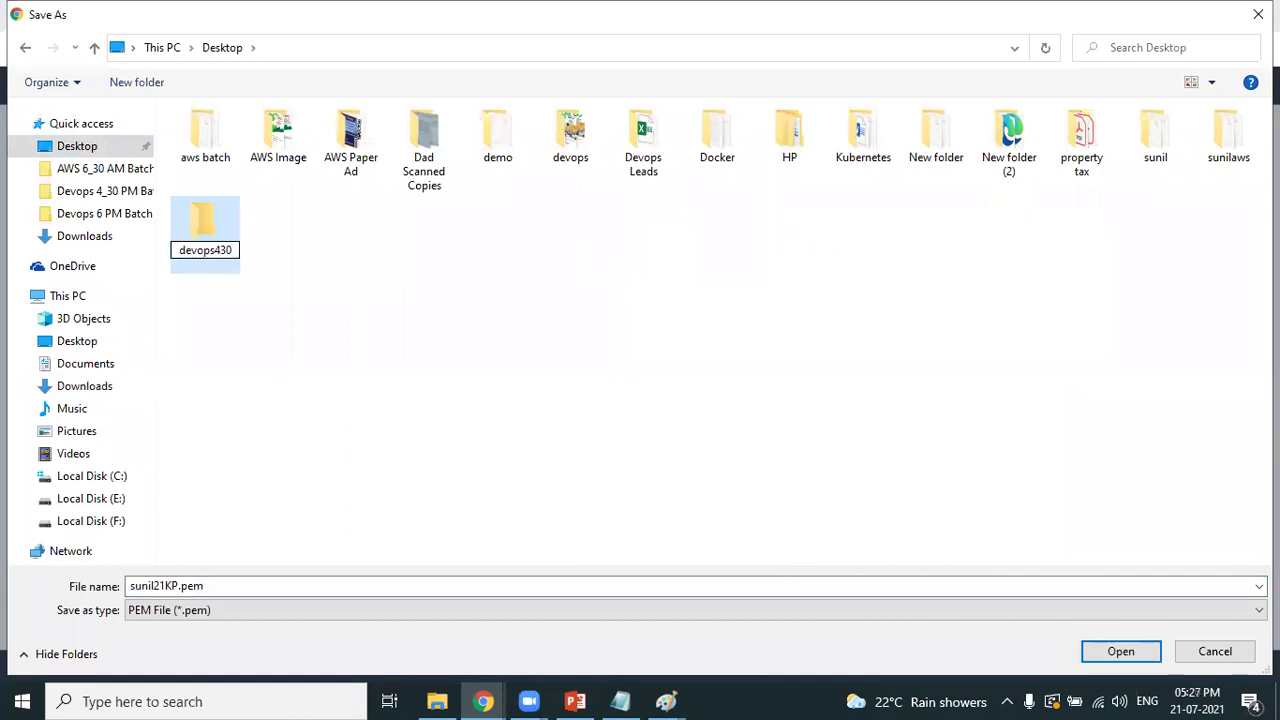
{"action": "key", "text": "Return"}
{"action": "key", "text": "Return"}
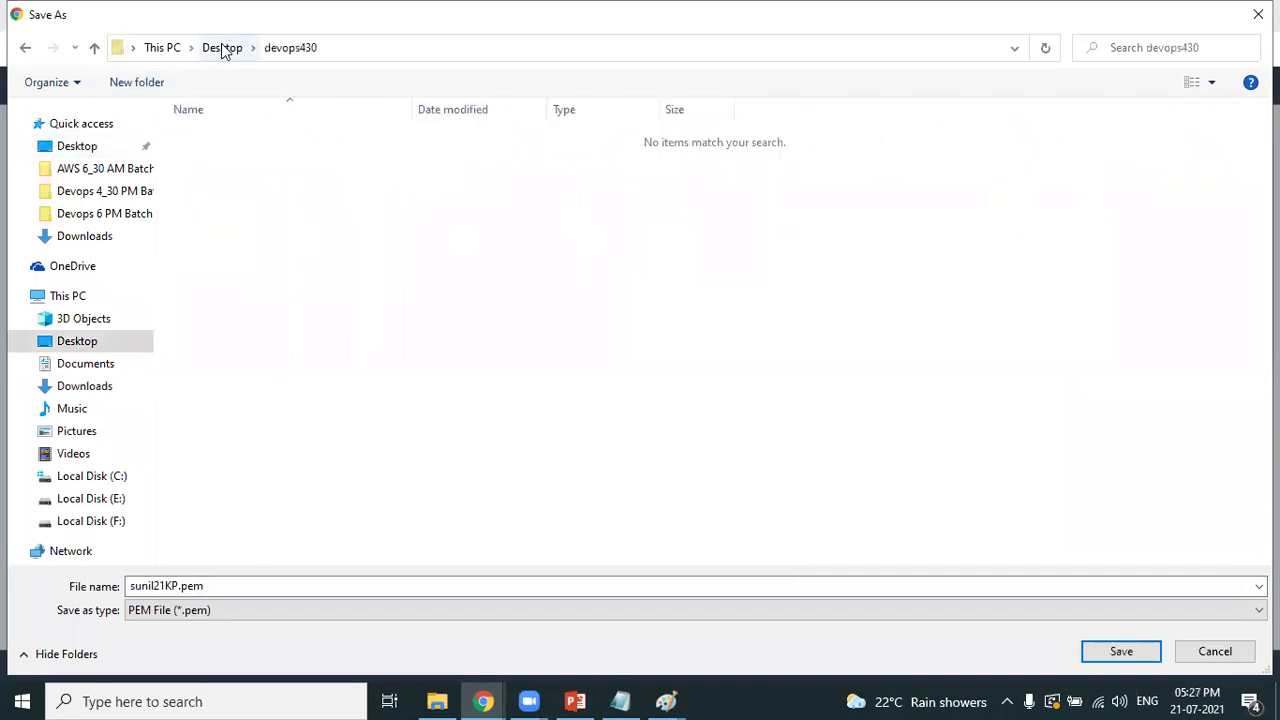
{"action": "left_click", "coordinate": [1121, 652]}
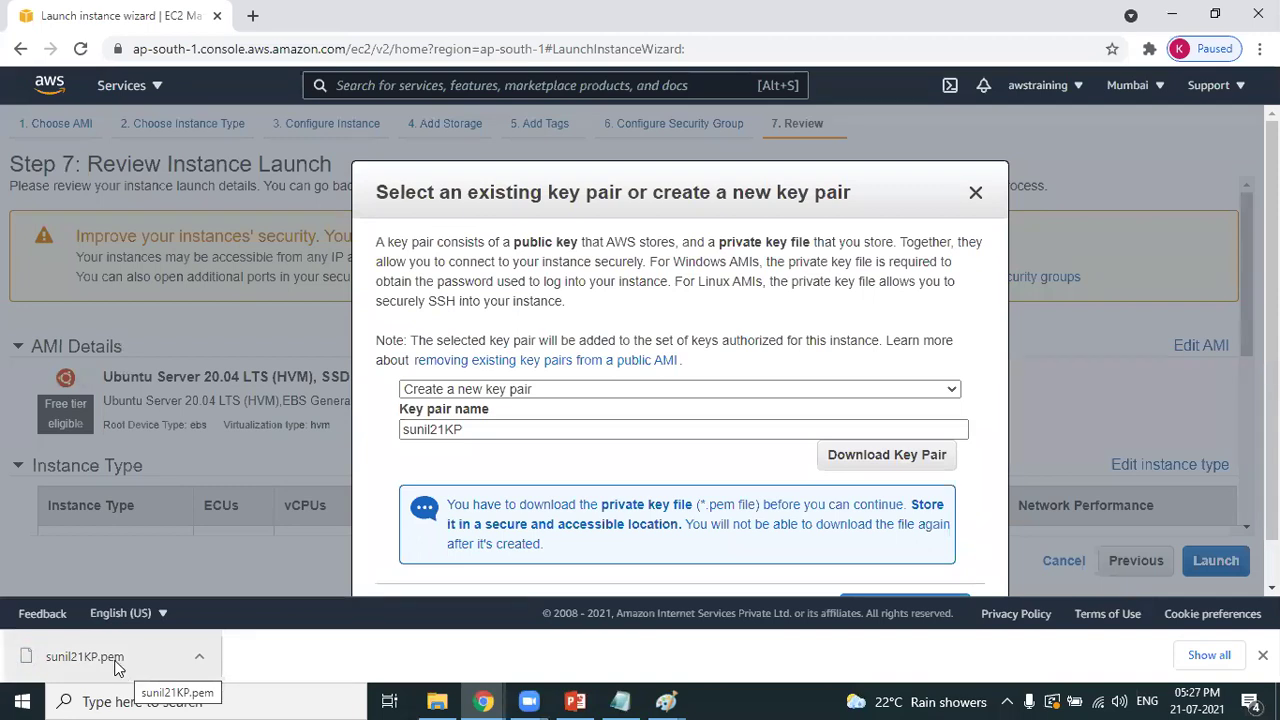
Step: Launch the instance with the new key pair and open the instances list from the launch status page
{"action": "scroll", "coordinate": [640, 350], "scroll_direction": "down", "scroll_amount": 1}
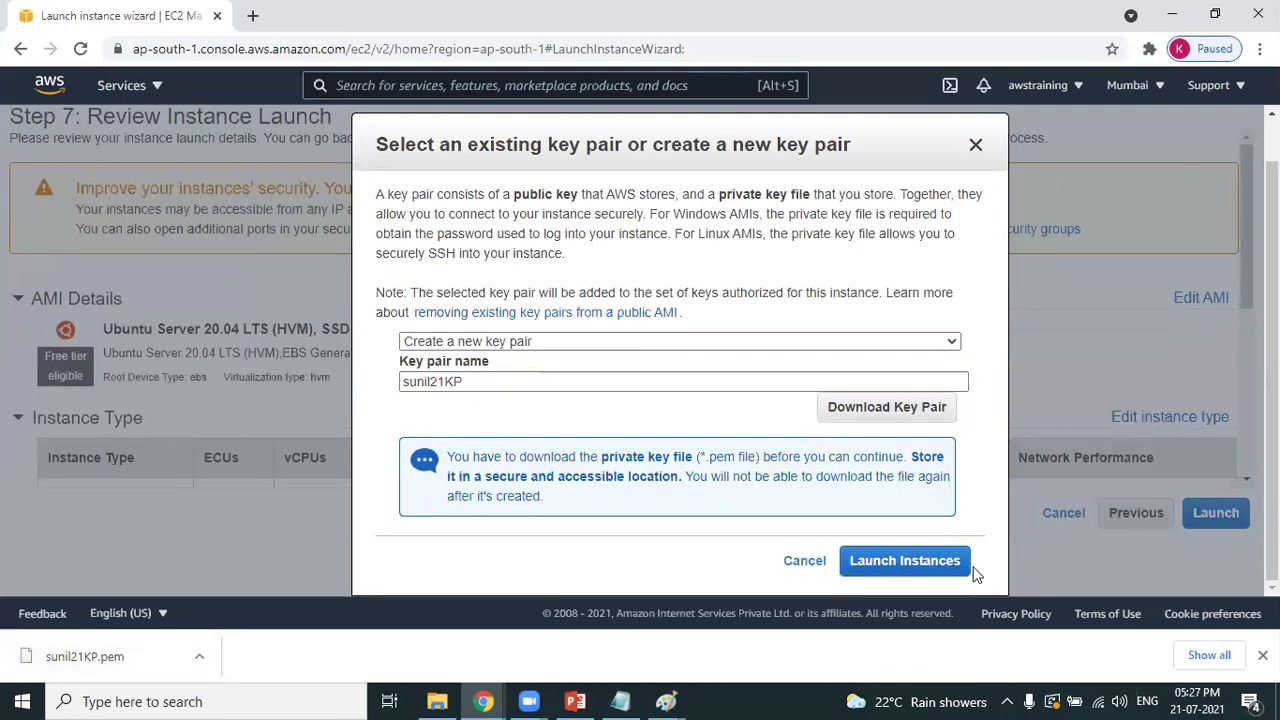
{"action": "left_click", "coordinate": [912, 560]}
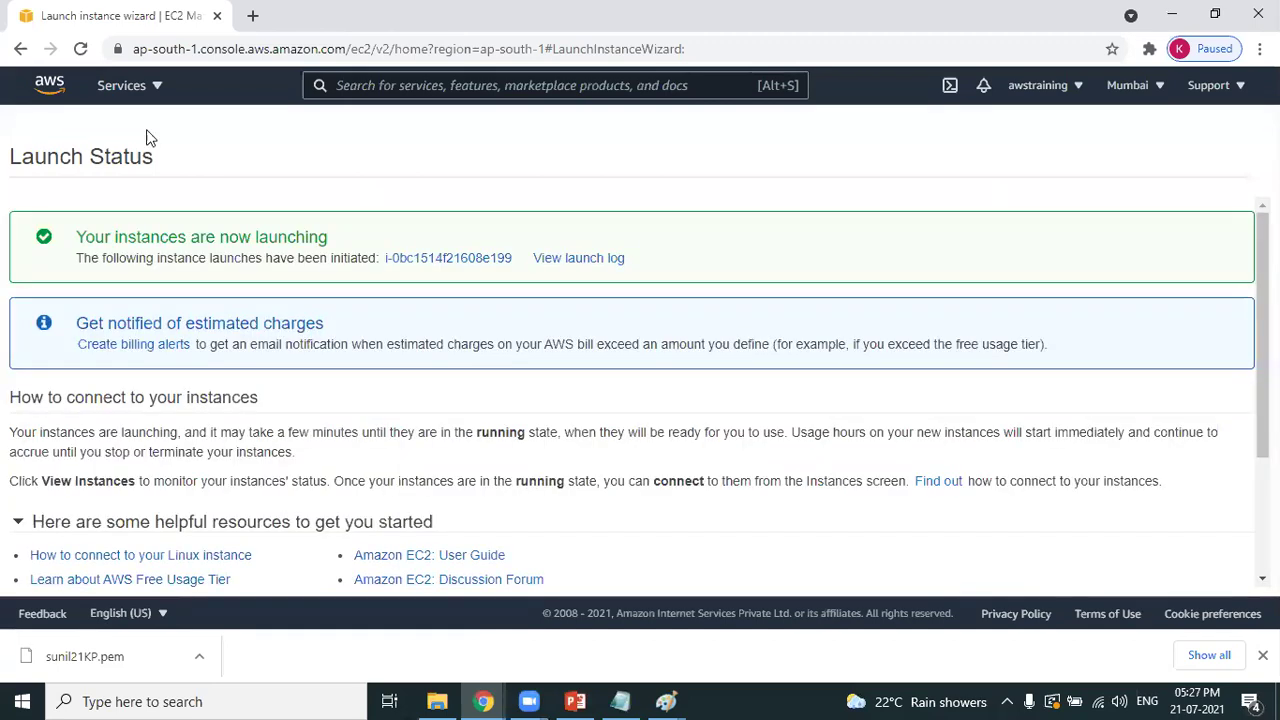
{"action": "scroll", "coordinate": [640, 390], "scroll_direction": "down", "scroll_amount": 2}
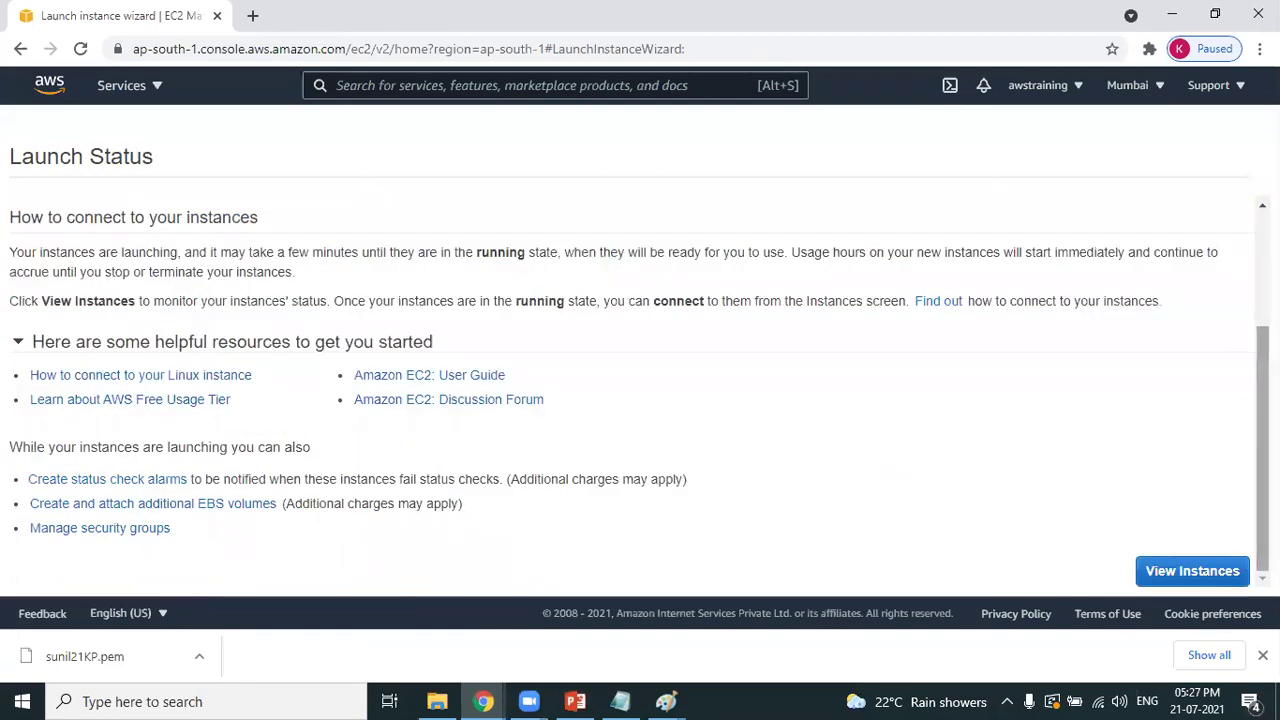
{"action": "left_click", "coordinate": [1218, 570]}
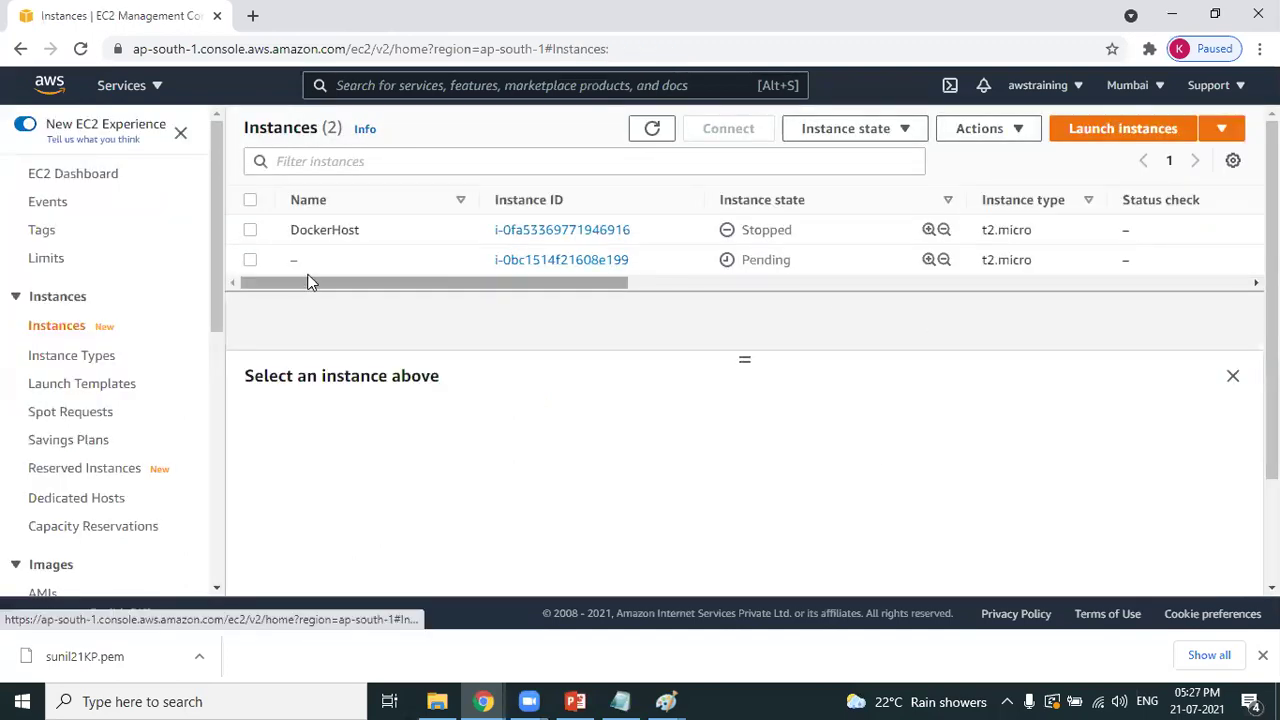
Step: Select the newly launched, unnamed instance and name it Machine1
{"action": "left_click_drag", "start_coordinate": [753, 259], "coordinate": [766, 260]}
{"action": "left_click", "coordinate": [819, 323]}
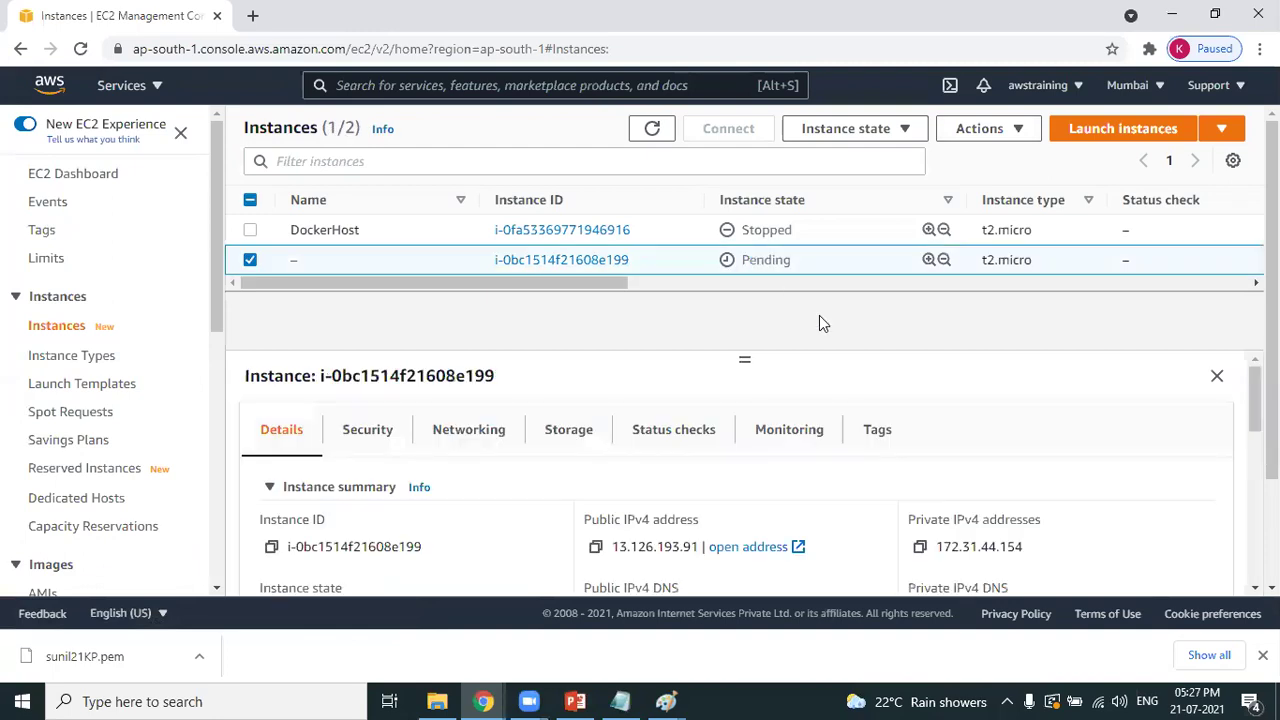
{"action": "left_click", "coordinate": [311, 259]}
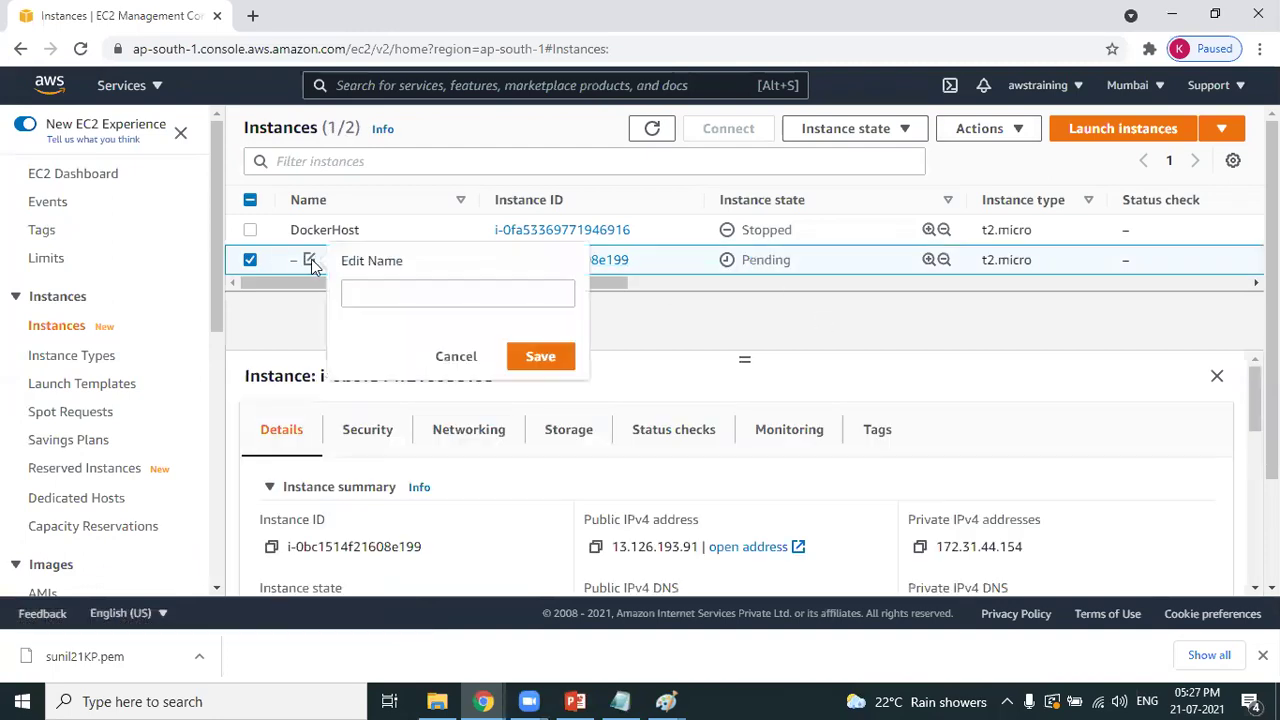
{"action": "left_click", "coordinate": [374, 294]}
{"action": "type", "text": "Machine1"}
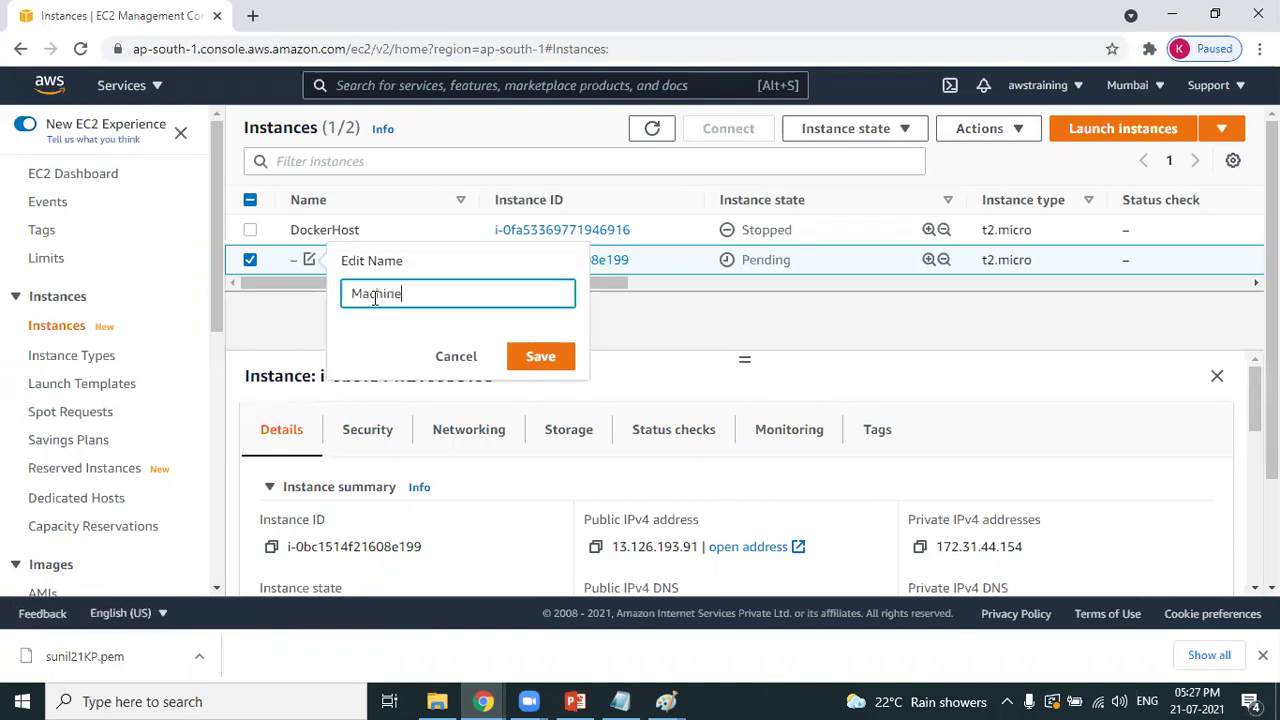
{"action": "key", "text": "Return"}
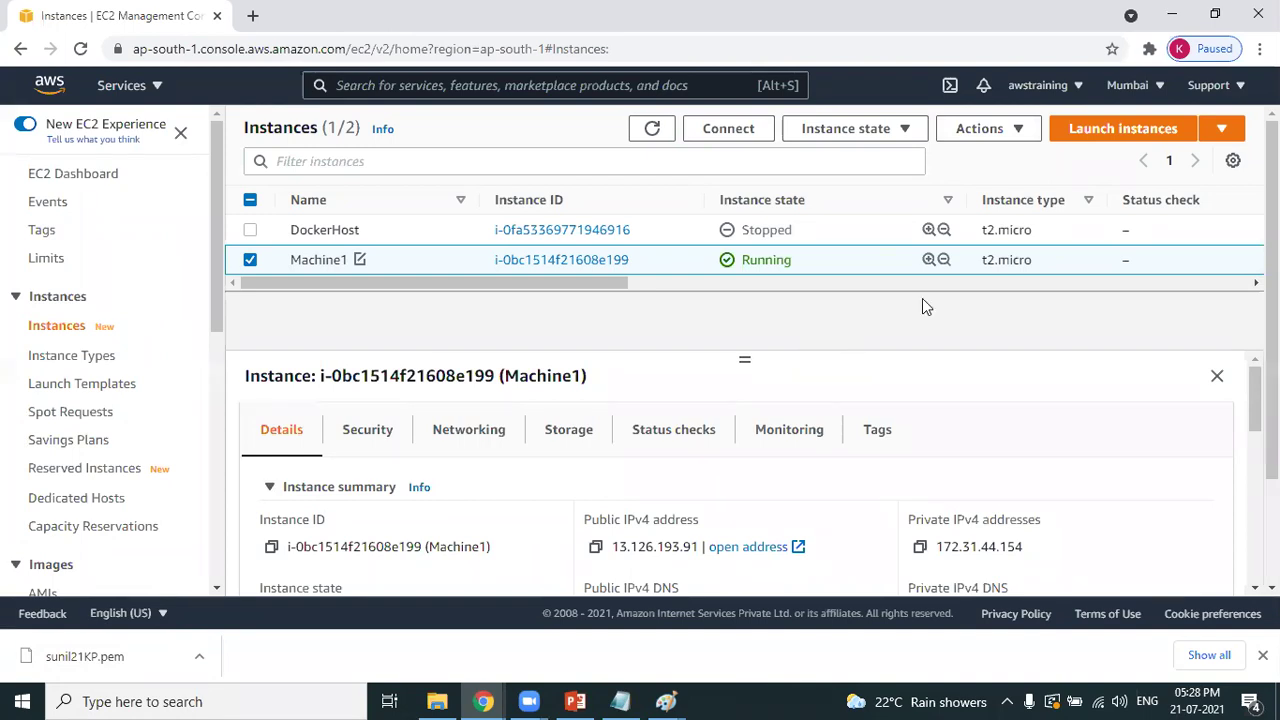
{"action": "left_click", "coordinate": [1162, 92]}
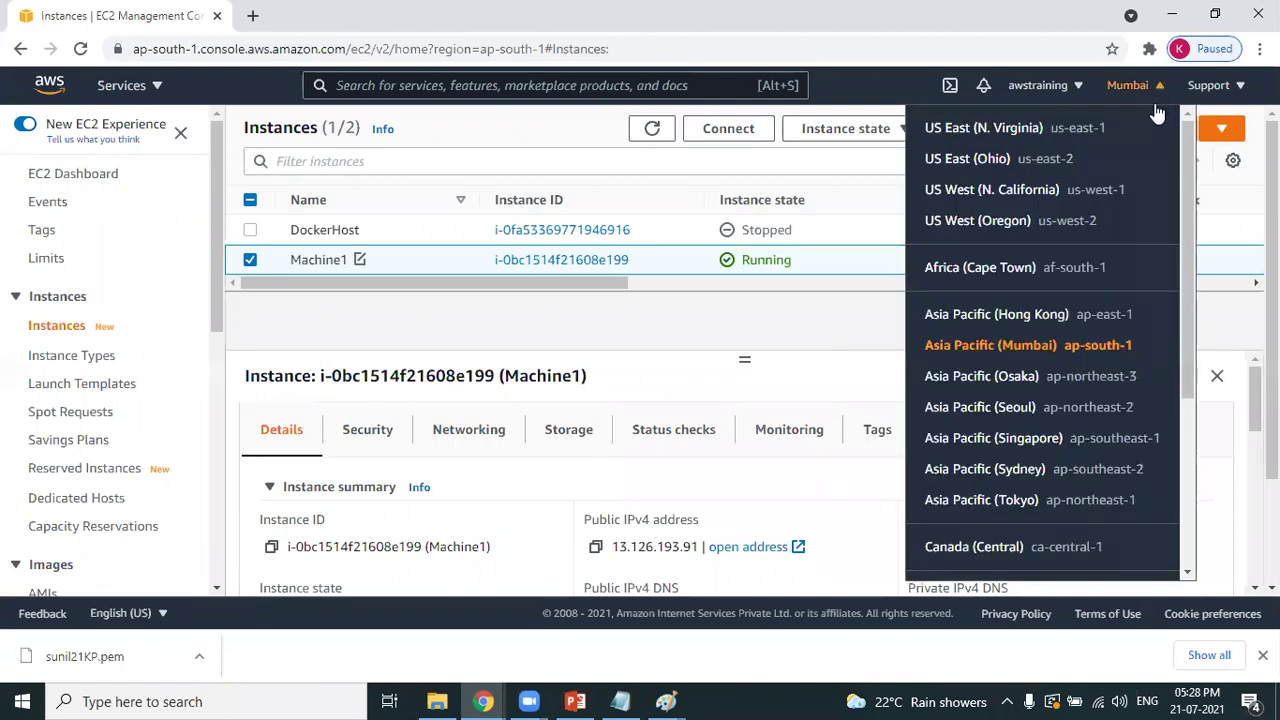
{"action": "left_click", "coordinate": [1158, 90]}
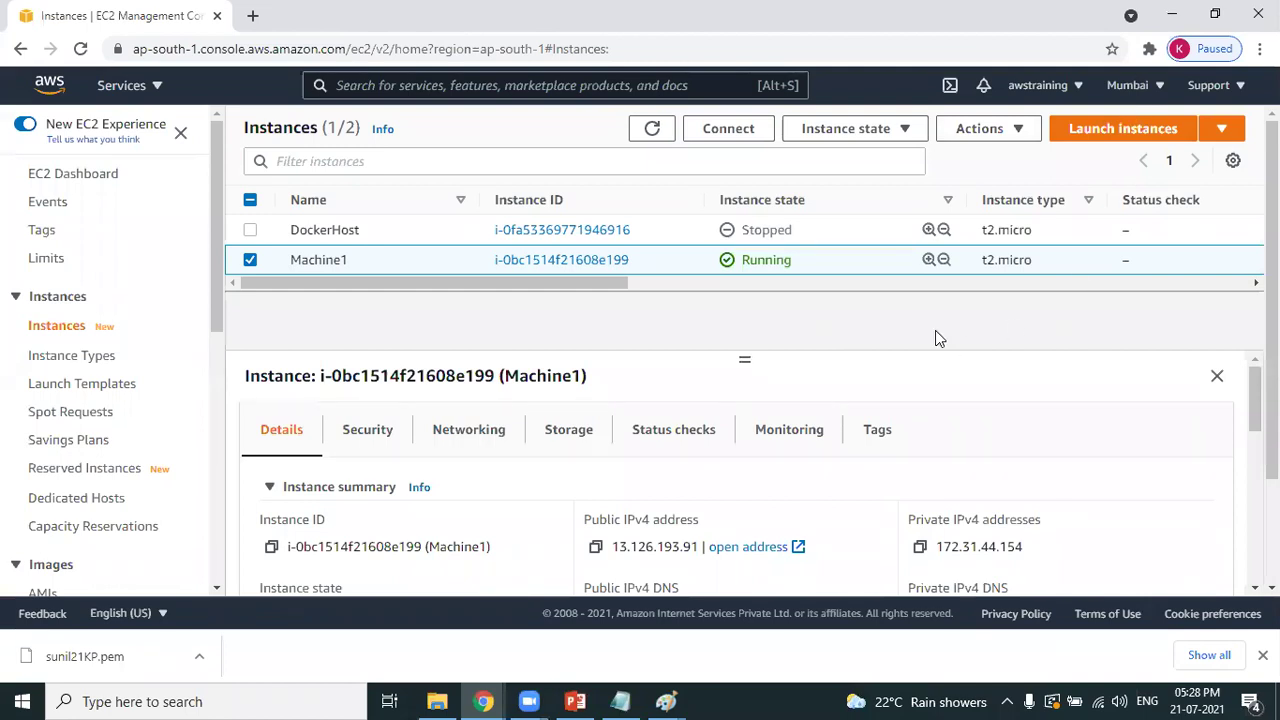
Step: Switch to the Paint diagram and add the text label "Hyd" below the local computer drawing
{"action": "key", "text": "alt+Tab"}
{"action": "key", "text": "alt+Tab"}
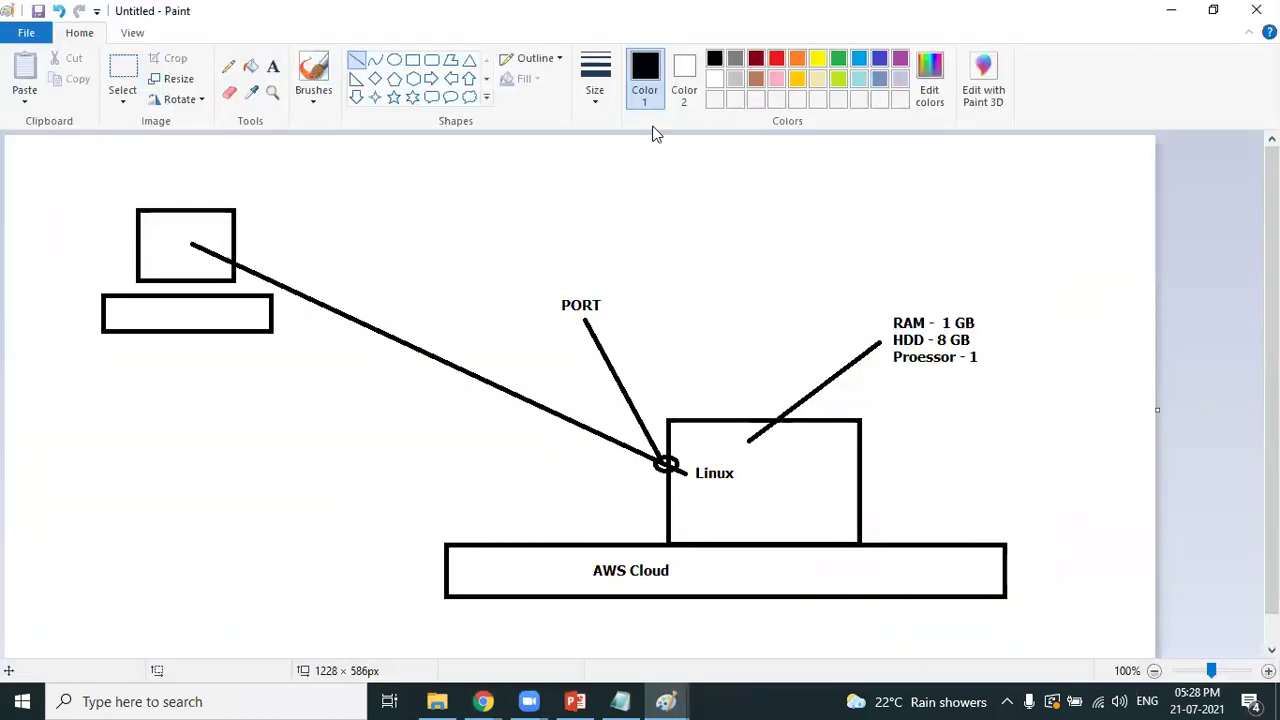
{"action": "left_click", "coordinate": [272, 68]}
{"action": "left_click_drag", "start_coordinate": [124, 349], "coordinate": [306, 401]}
{"action": "type", "text": "Hyd"}
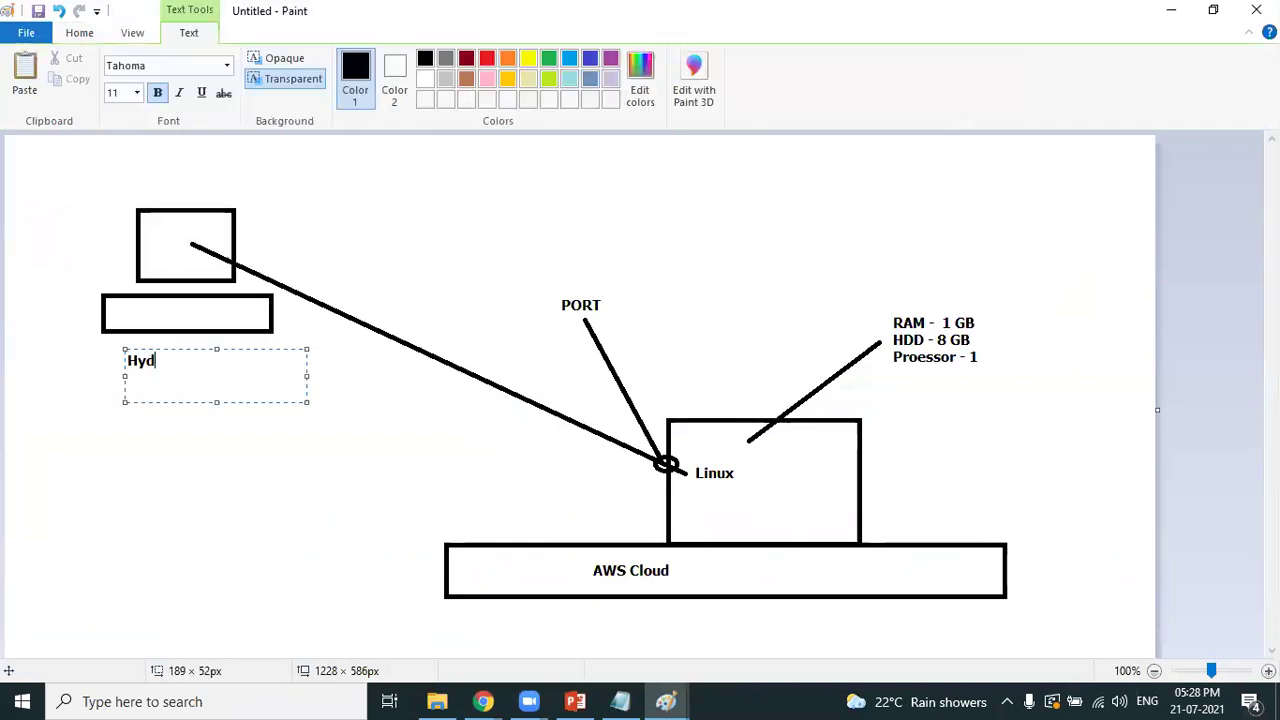
{"action": "left_click", "coordinate": [340, 498]}
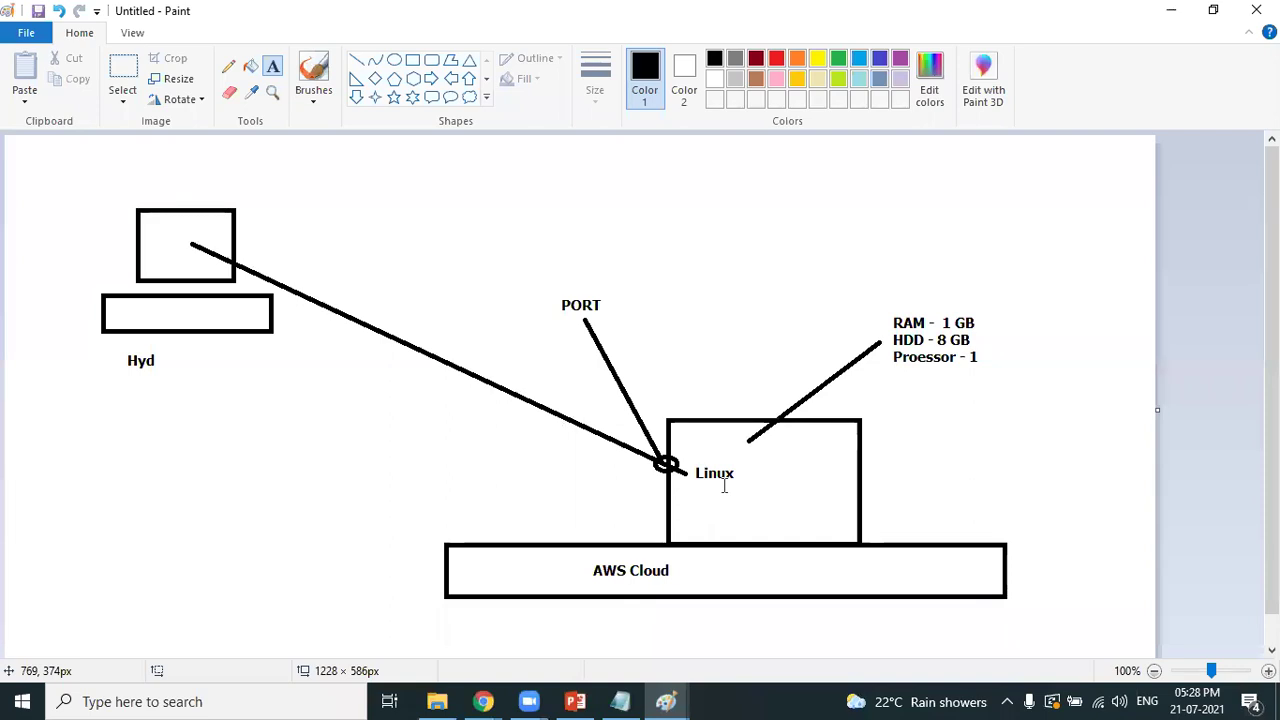
Step: Switch to the Notepad notes and add the line "Terminal -------------- gitbash" below the .pem file line
{"action": "left_click", "coordinate": [620, 701]}
{"action": "type", "text": "Te"}
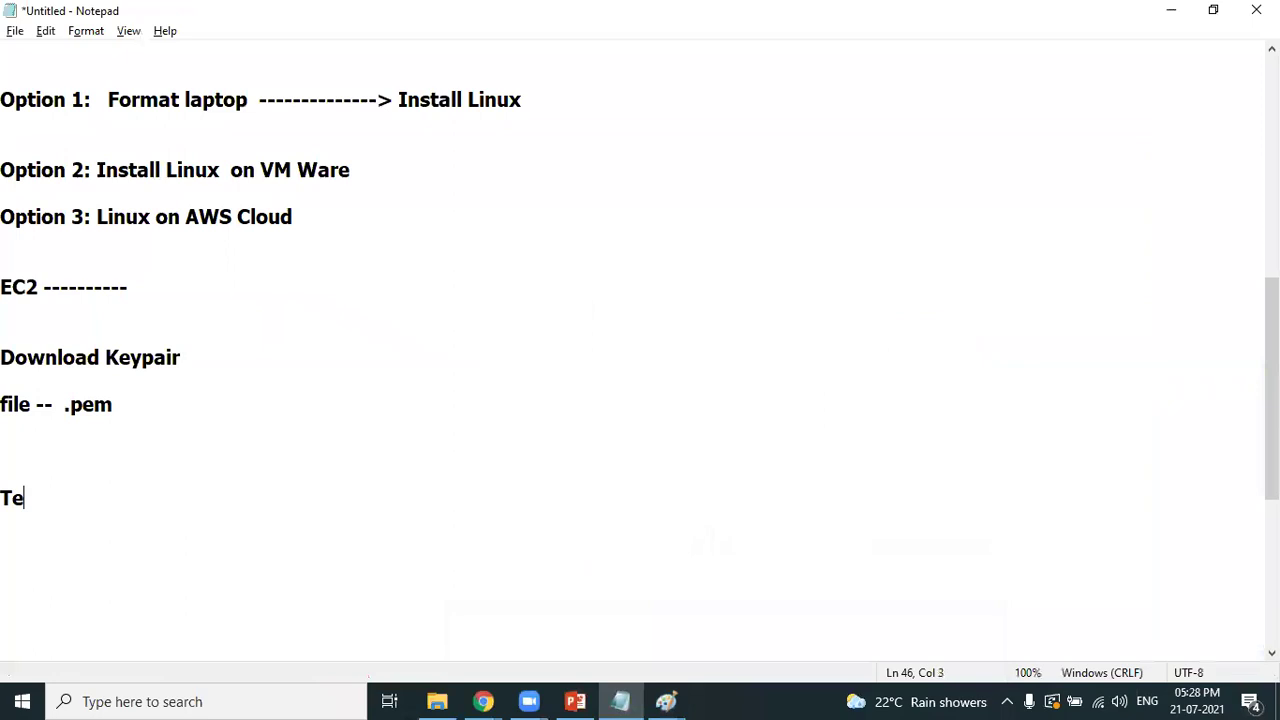
{"action": "type", "text": "rminal --------------"}
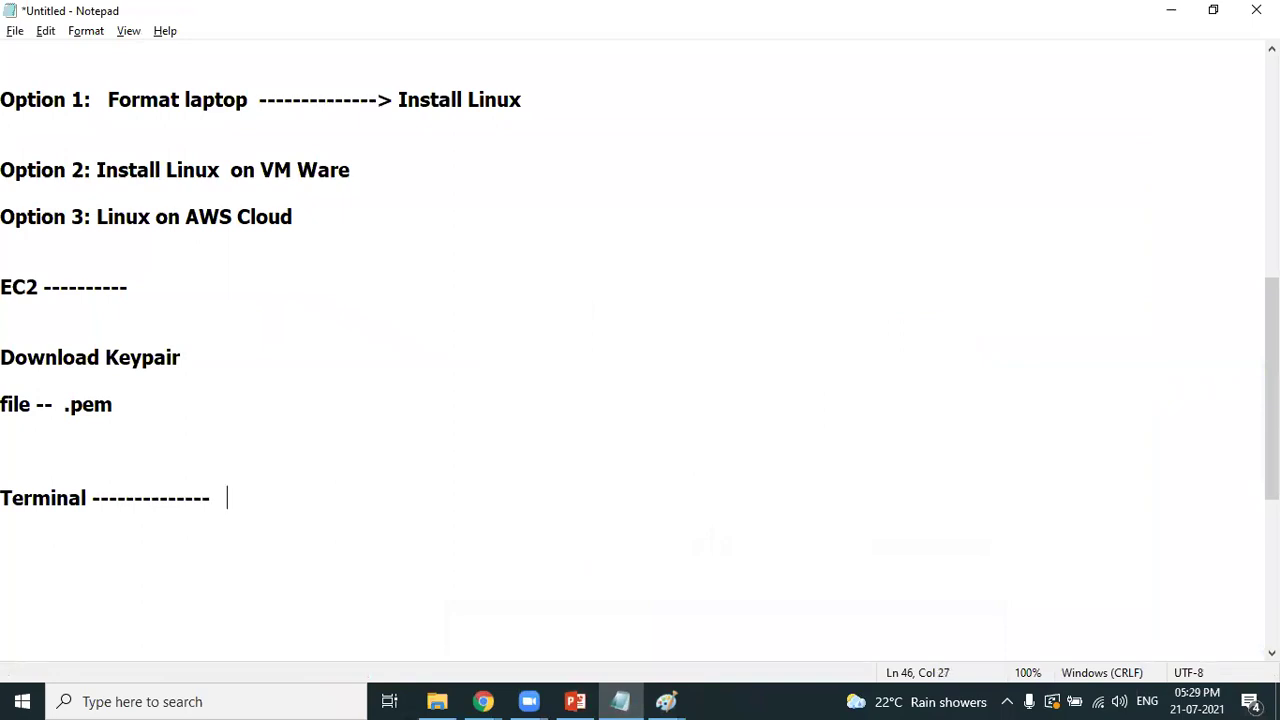
{"action": "type", "text": "   gitbash"}
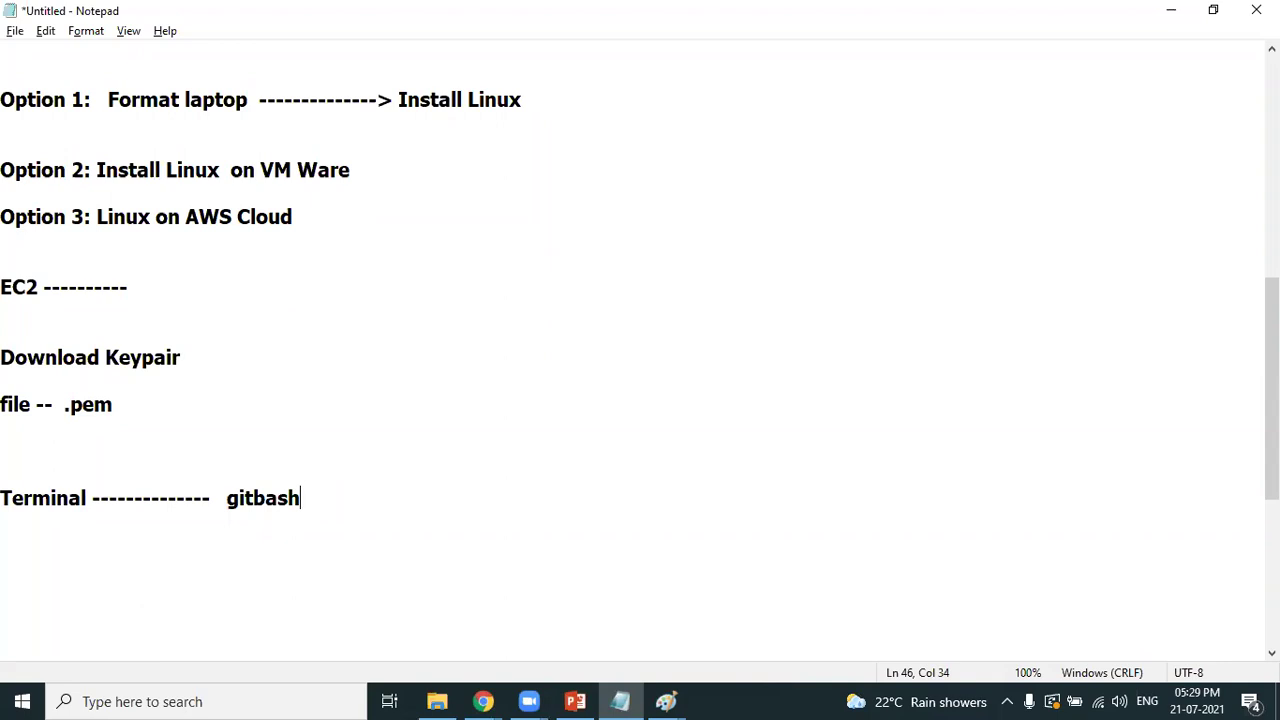
Step: Switch to the Paint diagram and add the text label "Gitbash" inside the local computer's screen
{"action": "key", "text": "alt+Tab"}
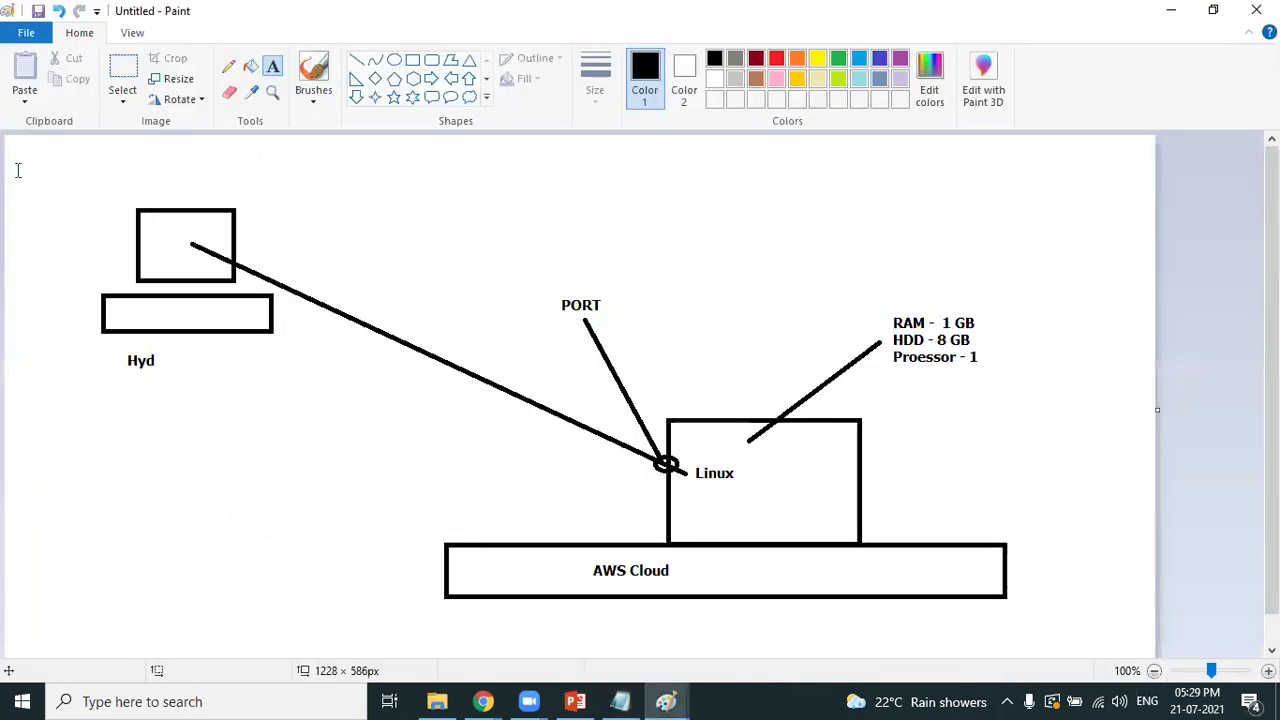
{"action": "left_click", "coordinate": [269, 66]}
{"action": "left_click_drag", "start_coordinate": [147, 229], "coordinate": [201, 254]}
{"action": "type", "text": "Gitbash"}
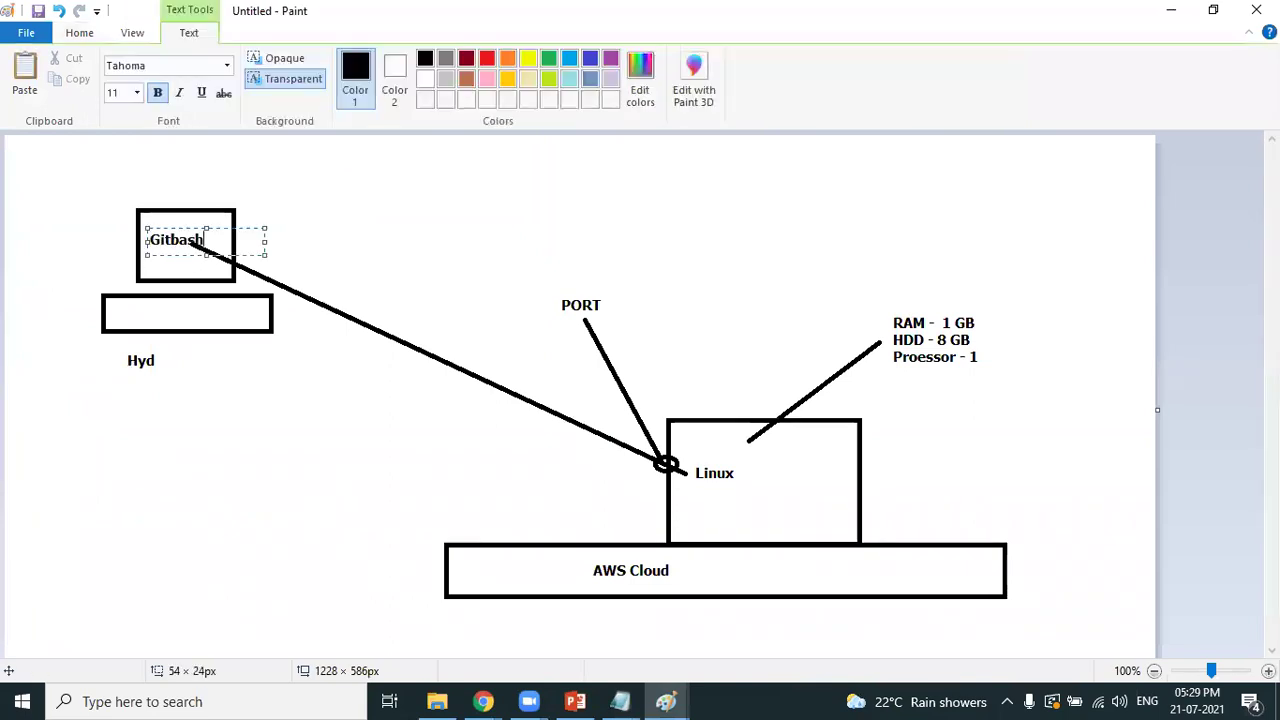
{"action": "left_click", "coordinate": [312, 262]}
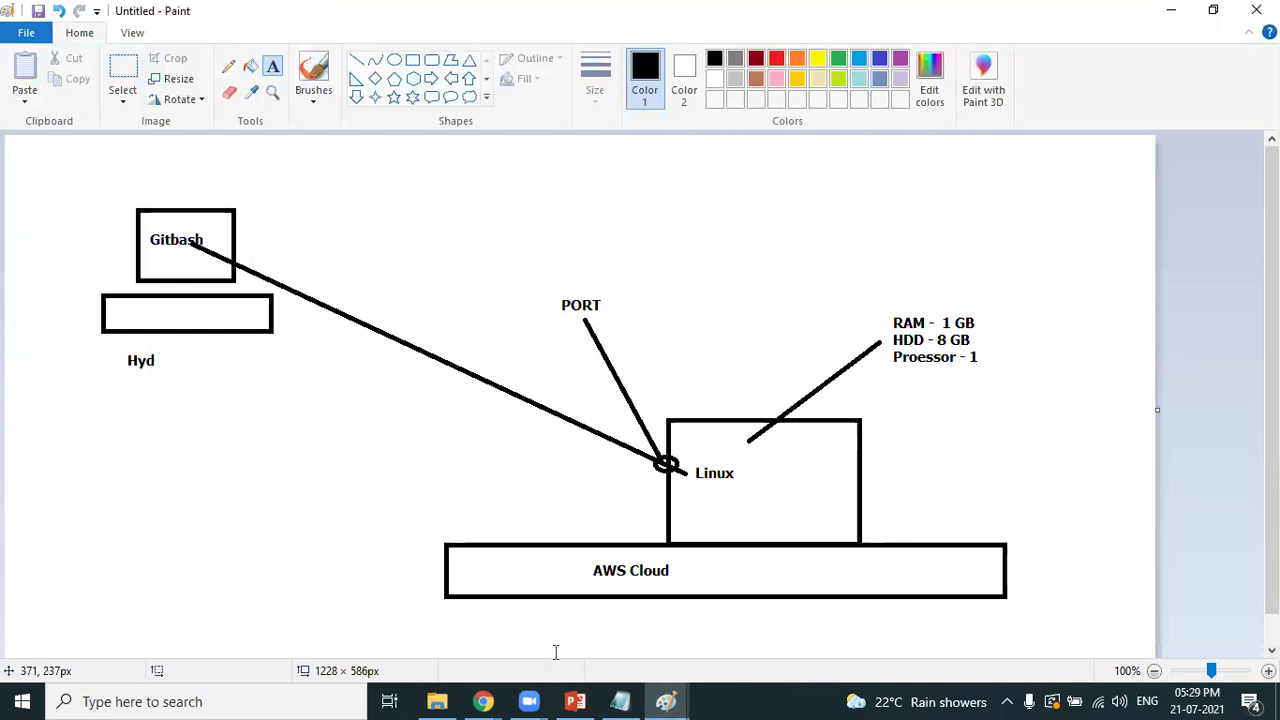
Step: Switch to Chrome and run a Google search for "git bash download" in a new window
{"action": "left_click", "coordinate": [483, 701]}
{"action": "left_click", "coordinate": [530, 647]}
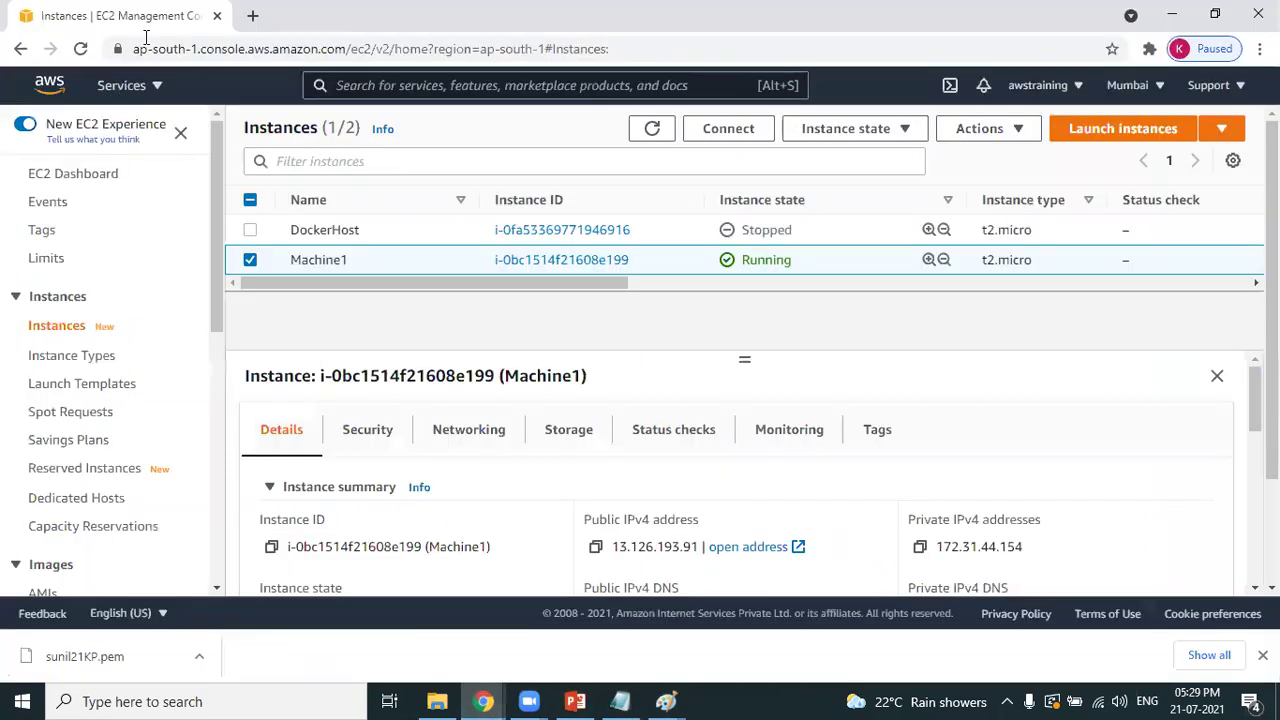
{"action": "left_click", "coordinate": [244, 15]}
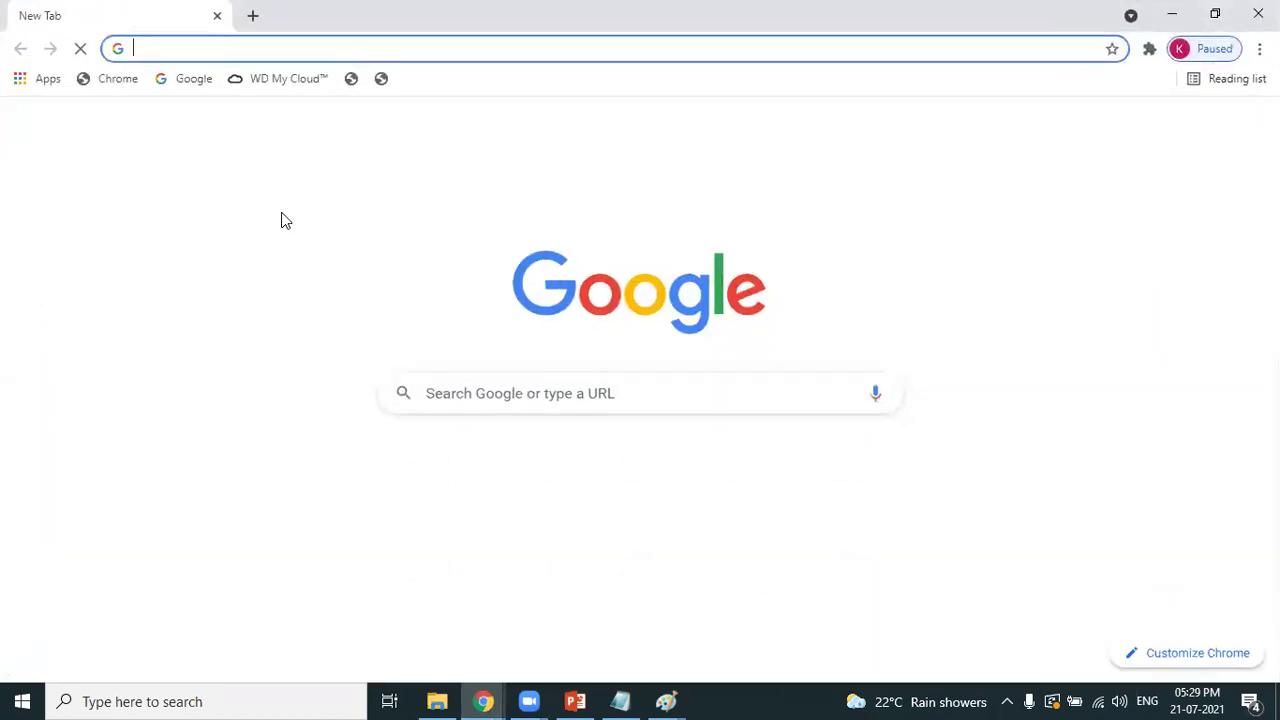
{"action": "type", "text": "gitbash"}
{"action": "key", "text": "Down"}
{"action": "key", "text": "Return"}
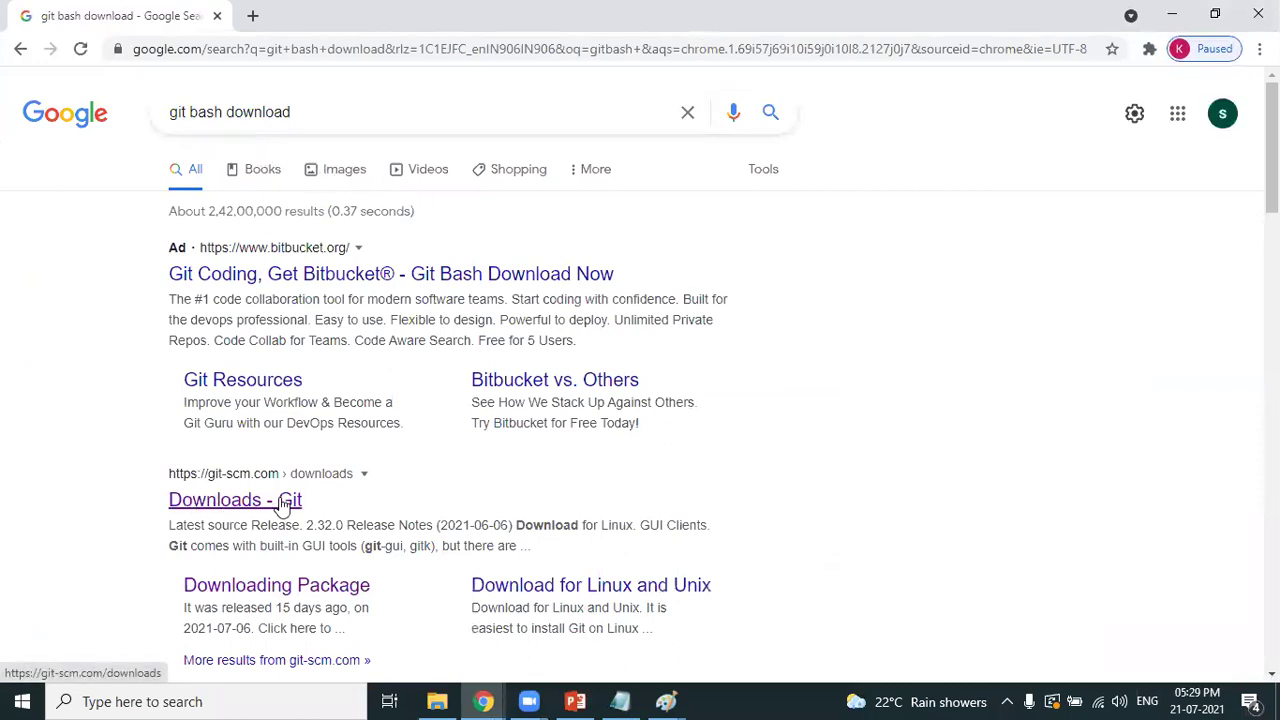
Step: Open the official Git downloads page and save the Windows installer Git-2.32.0.2-64-bit.exe to the Downloads folder
{"action": "left_click", "coordinate": [241, 500]}
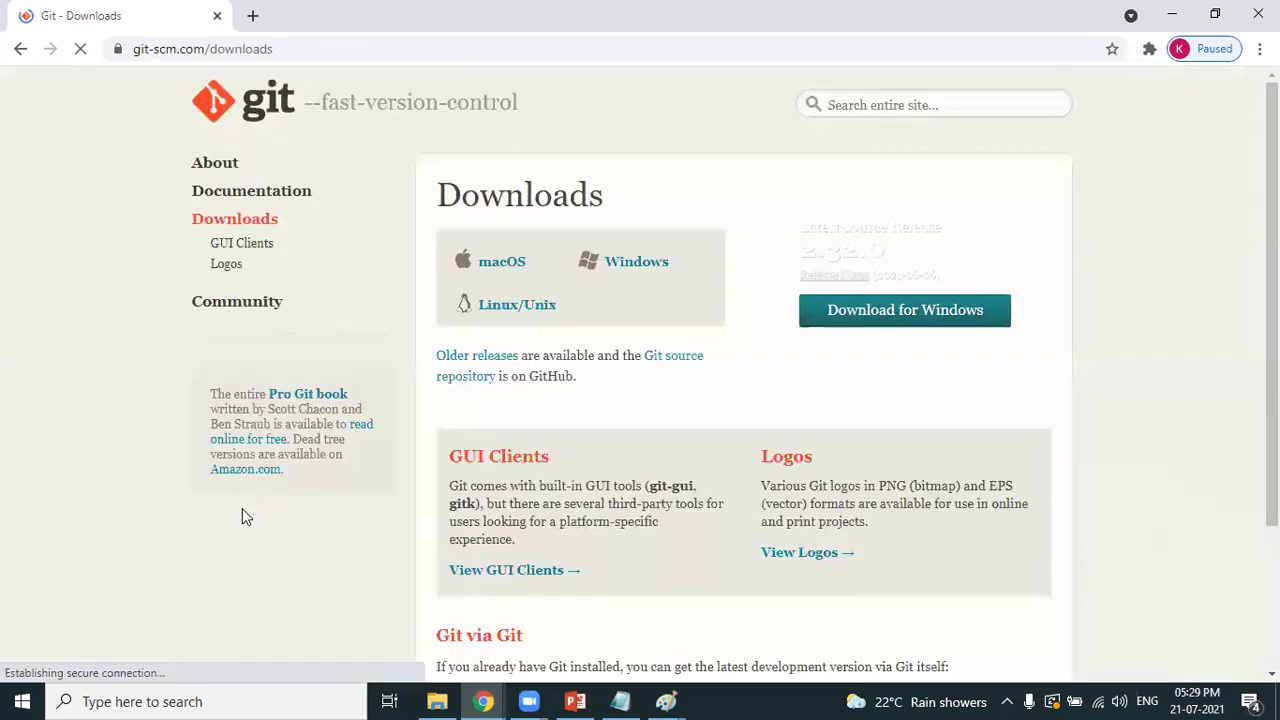
{"action": "left_click", "coordinate": [645, 268]}
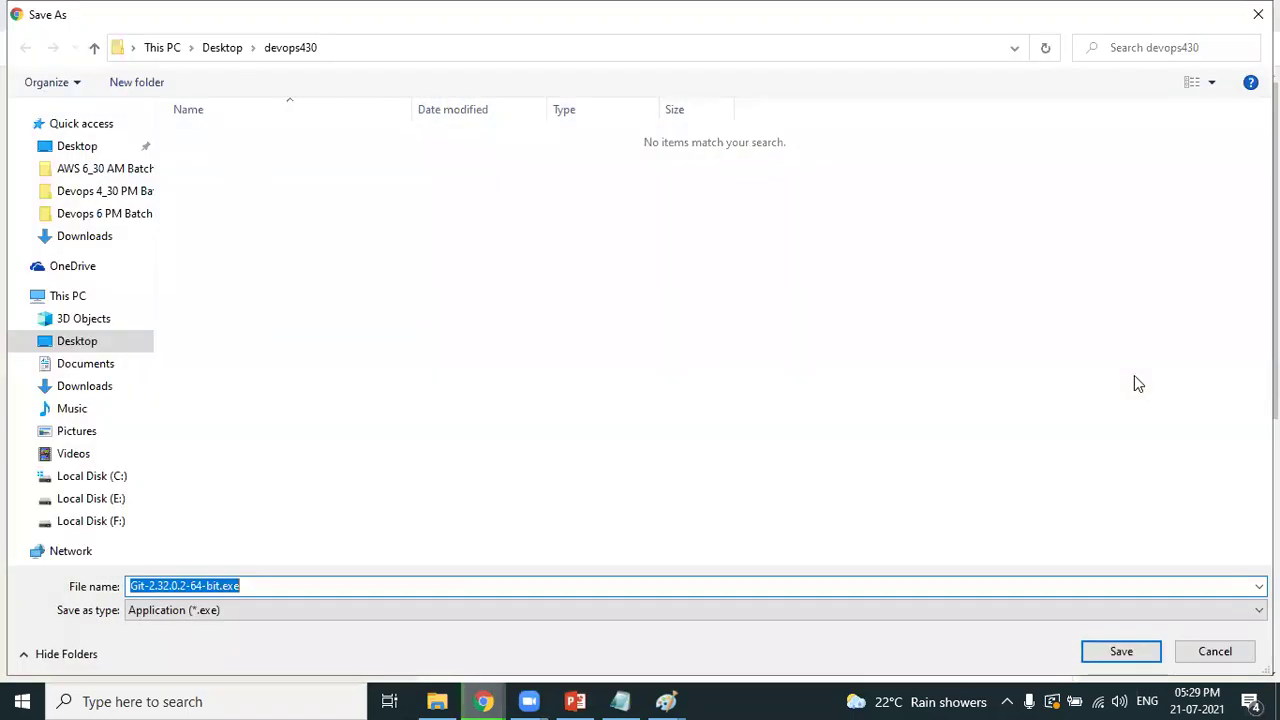
{"action": "left_click", "coordinate": [85, 386]}
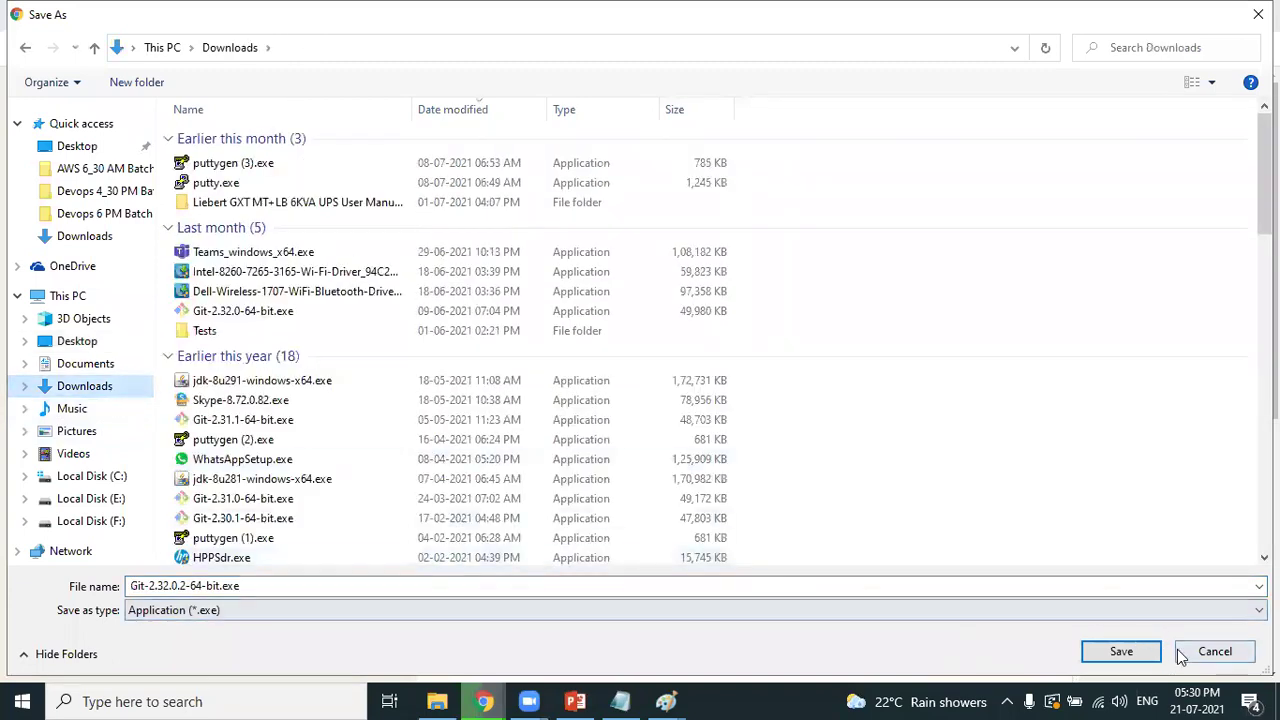
{"action": "left_click", "coordinate": [1147, 657]}
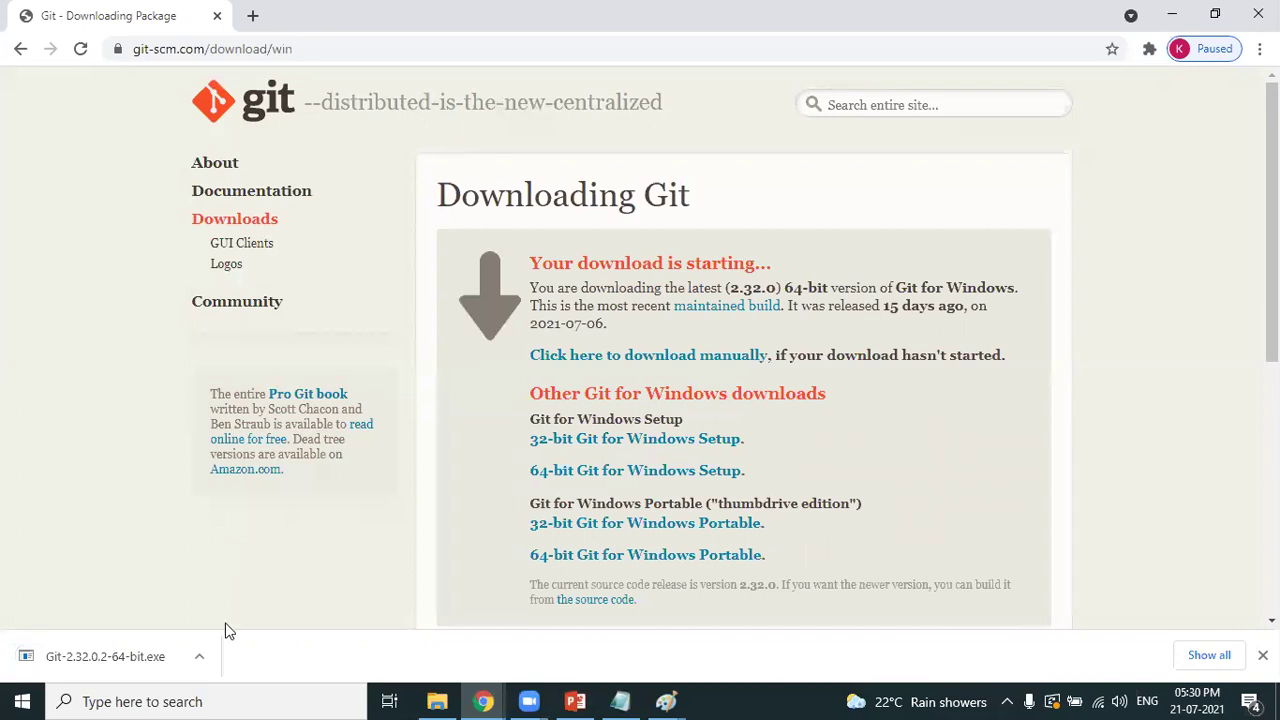
Step: Run the downloaded Git installer with "Only show new options" turned off and start the installation with all default settings, including OpenSSH and MinTTY
{"action": "left_click", "coordinate": [158, 667]}
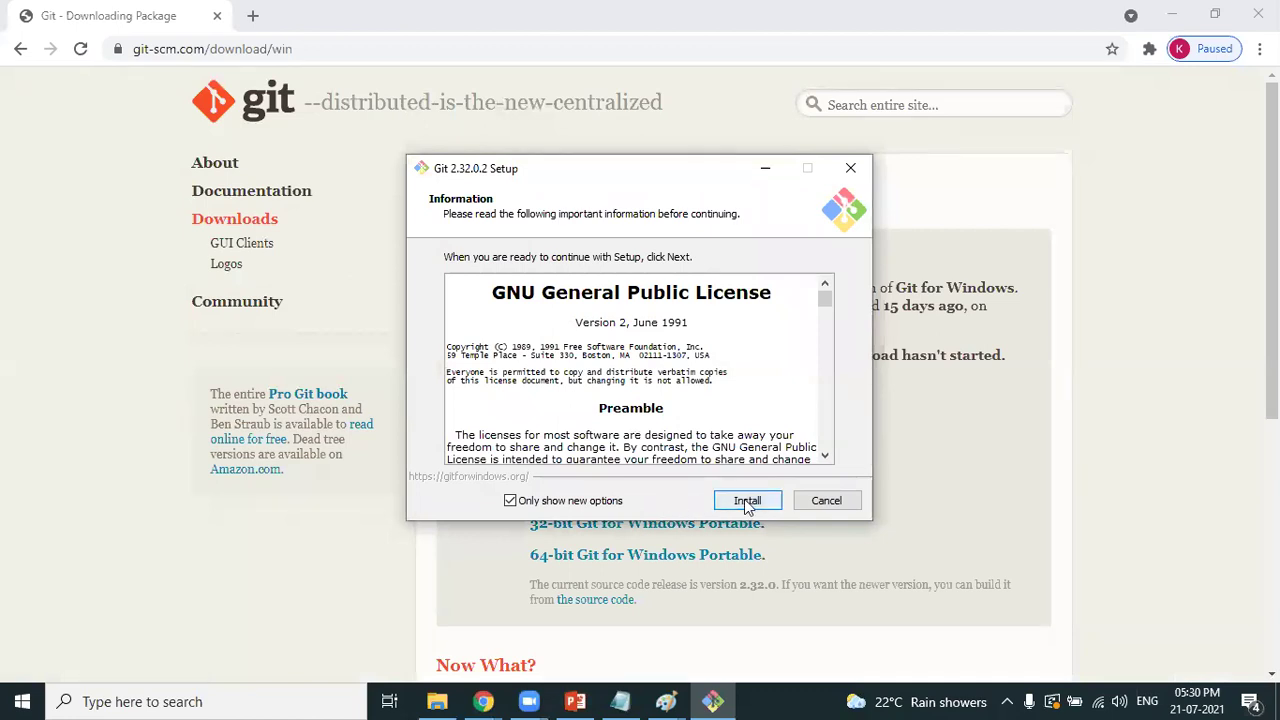
{"action": "left_click", "coordinate": [617, 503]}
{"action": "left_click", "coordinate": [747, 501]}
{"action": "left_click", "coordinate": [747, 501]}
{"action": "left_click", "coordinate": [747, 501]}
{"action": "left_click", "coordinate": [747, 501]}
{"action": "left_click", "coordinate": [747, 501]}
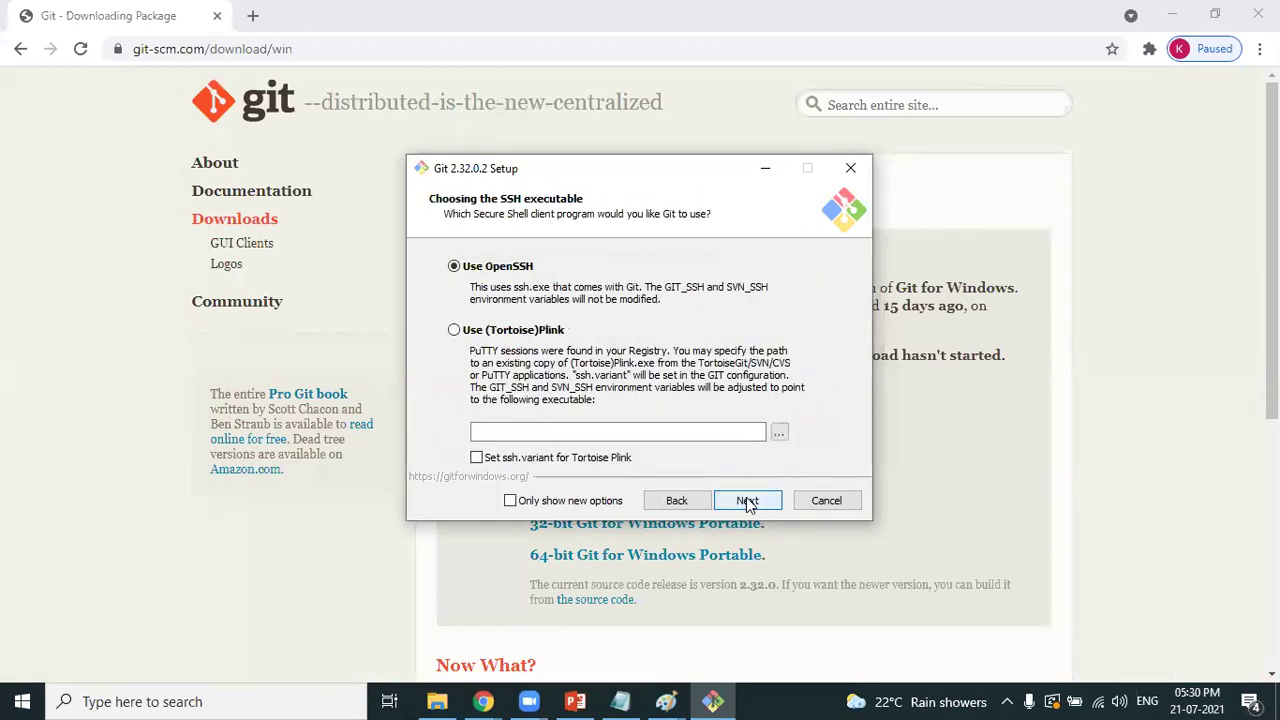
{"action": "left_click", "coordinate": [747, 501]}
{"action": "left_click", "coordinate": [747, 501]}
{"action": "left_click", "coordinate": [747, 501]}
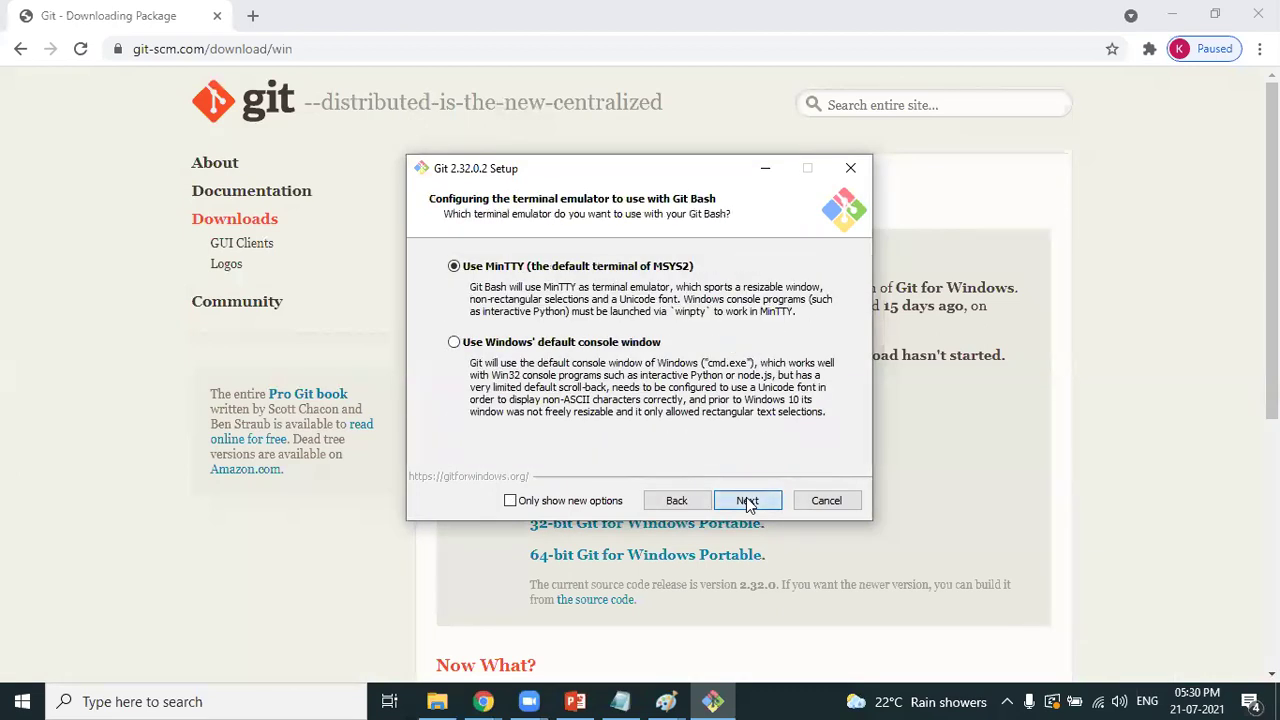
{"action": "left_click", "coordinate": [747, 501]}
{"action": "left_click", "coordinate": [747, 501]}
{"action": "left_click", "coordinate": [747, 501]}
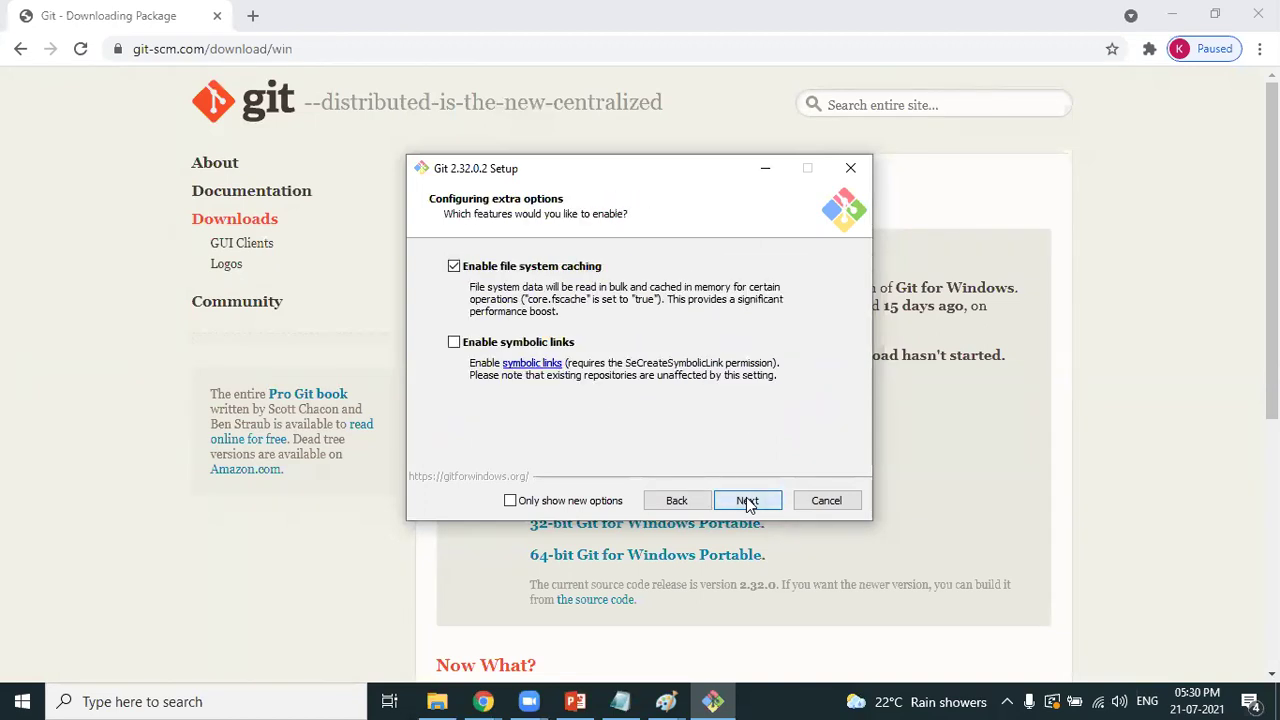
{"action": "left_click", "coordinate": [747, 501]}
{"action": "left_click", "coordinate": [747, 501]}
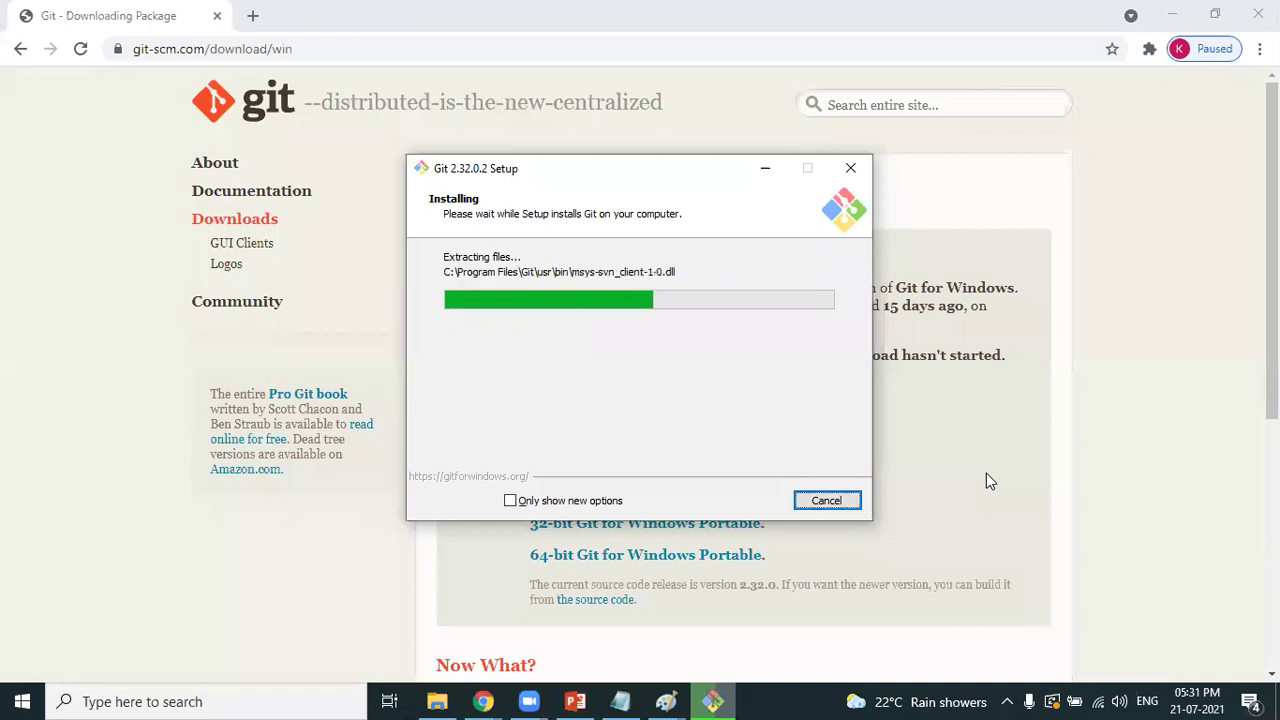
Step: Check the Paint diagram while Git installs, and finish the setup wizard with View Release Notes turned off
{"action": "key", "text": "alt+Tab"}
{"action": "key", "text": "alt+Tab"}
{"action": "key", "text": "alt+Tab"}
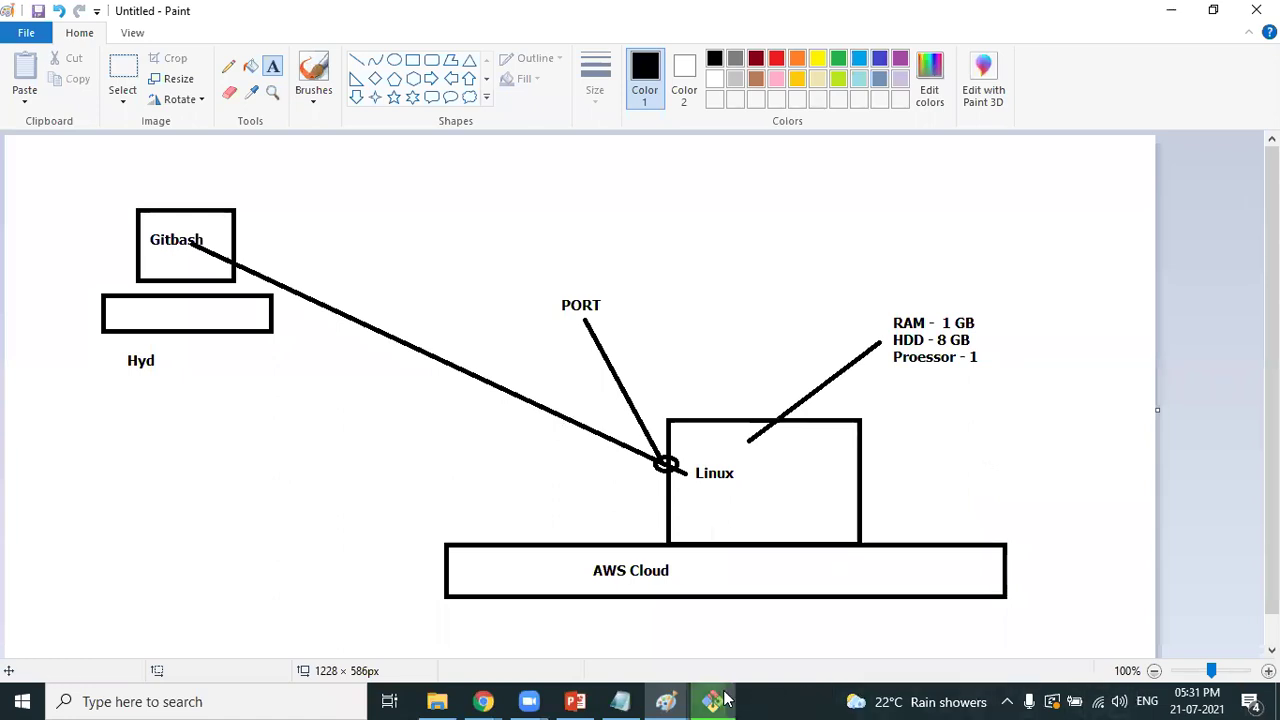
{"action": "mouse_move", "coordinate": [725, 700]}
{"action": "left_click", "coordinate": [778, 608]}
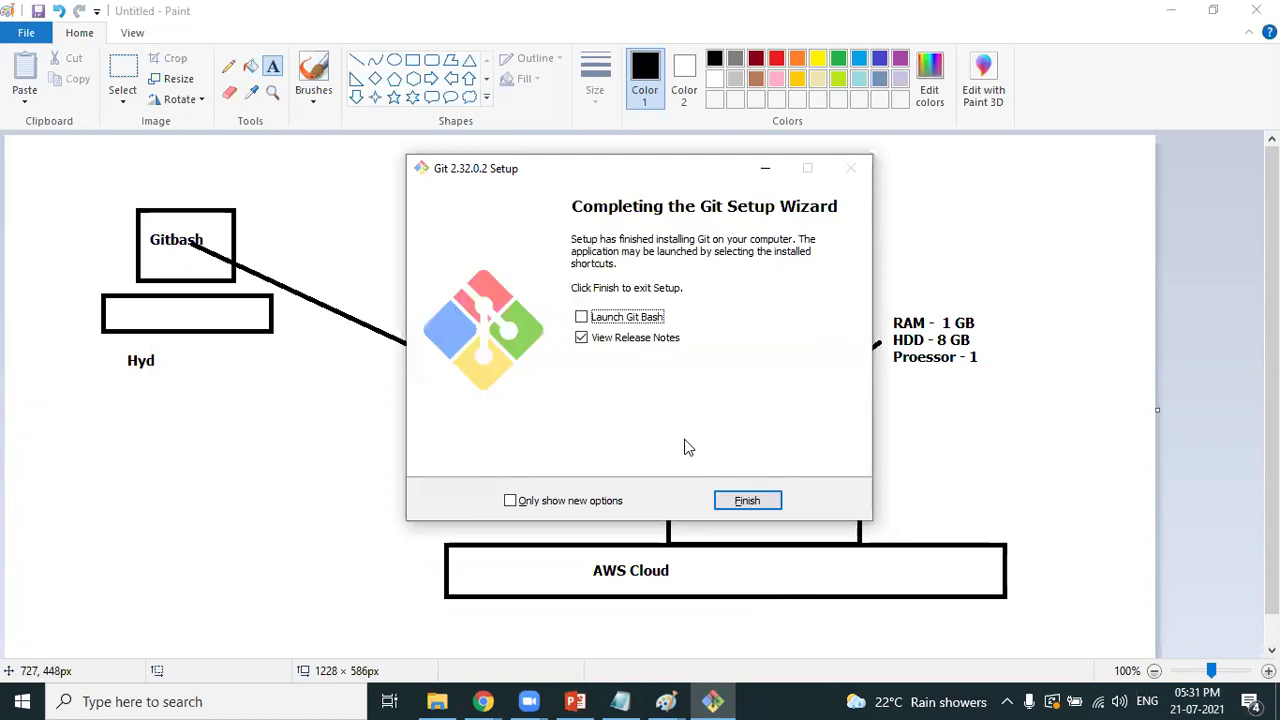
{"action": "left_click", "coordinate": [588, 338]}
{"action": "left_click", "coordinate": [748, 501]}
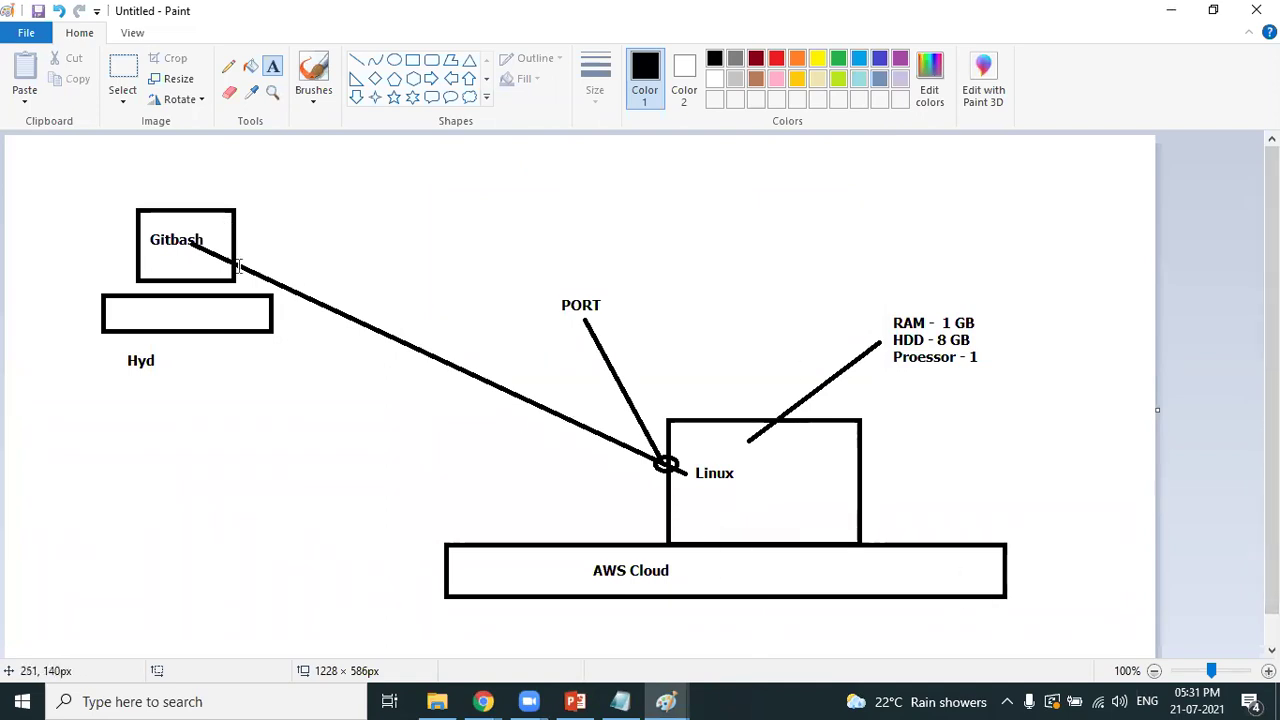
Step: Minimize all the open windows to show the desktop
{"action": "left_click", "coordinate": [1170, 10]}
{"action": "left_click", "coordinate": [1171, 12]}
{"action": "left_click", "coordinate": [1172, 17]}
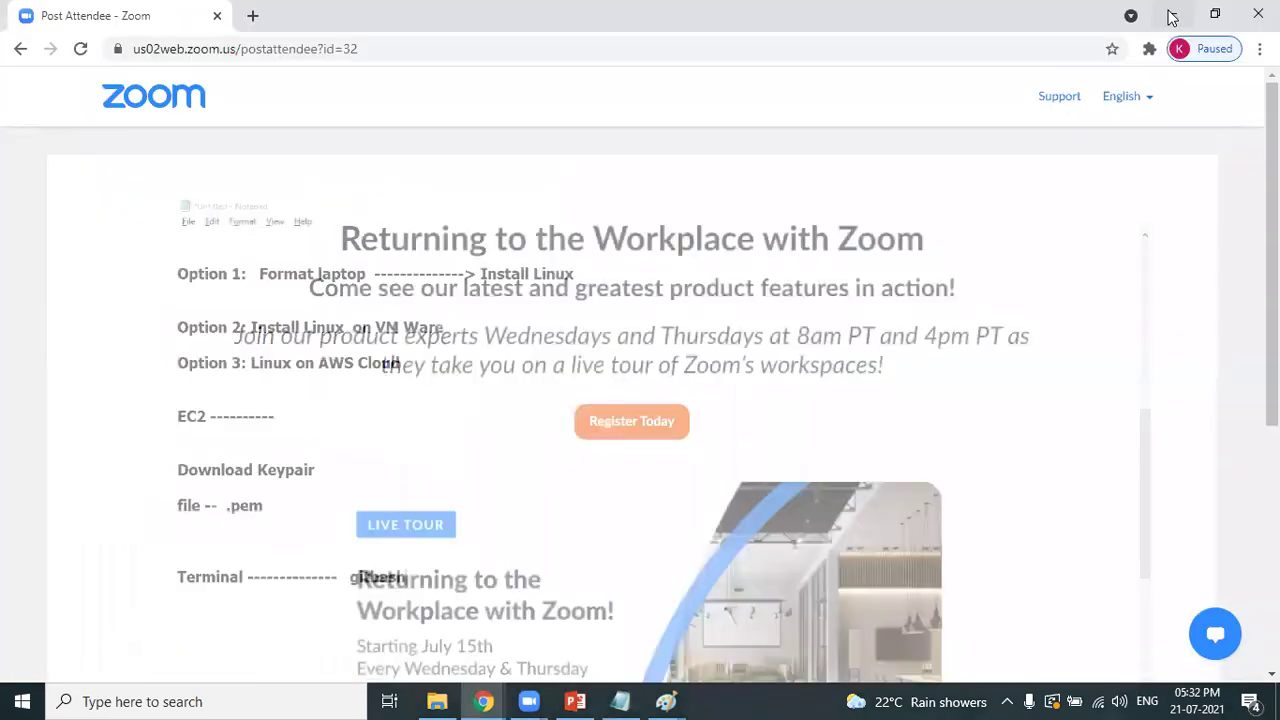
{"action": "left_click", "coordinate": [1172, 17]}
{"action": "left_click", "coordinate": [1172, 17]}
{"action": "left_click", "coordinate": [1168, 12]}
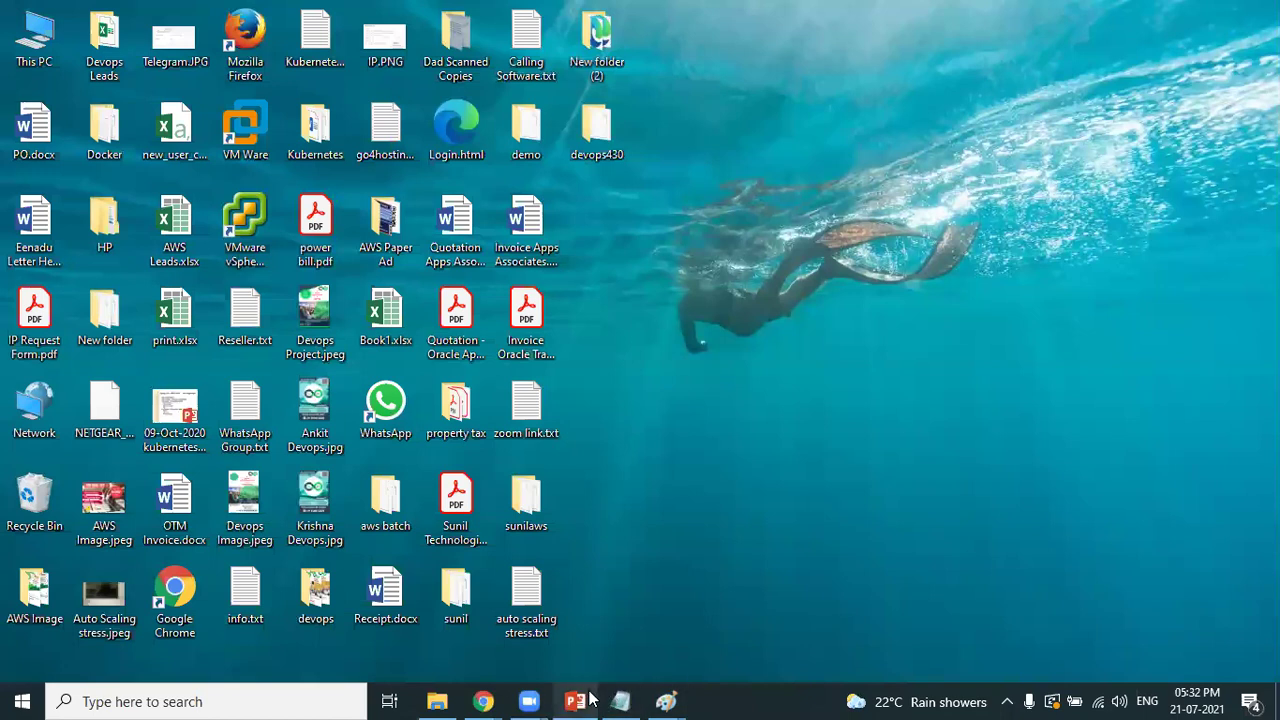
Step: Switch to the Paint diagram of the local computer and cloud and add the text label "ssh command" below "Hyd"
{"action": "mouse_move", "coordinate": [666, 701]}
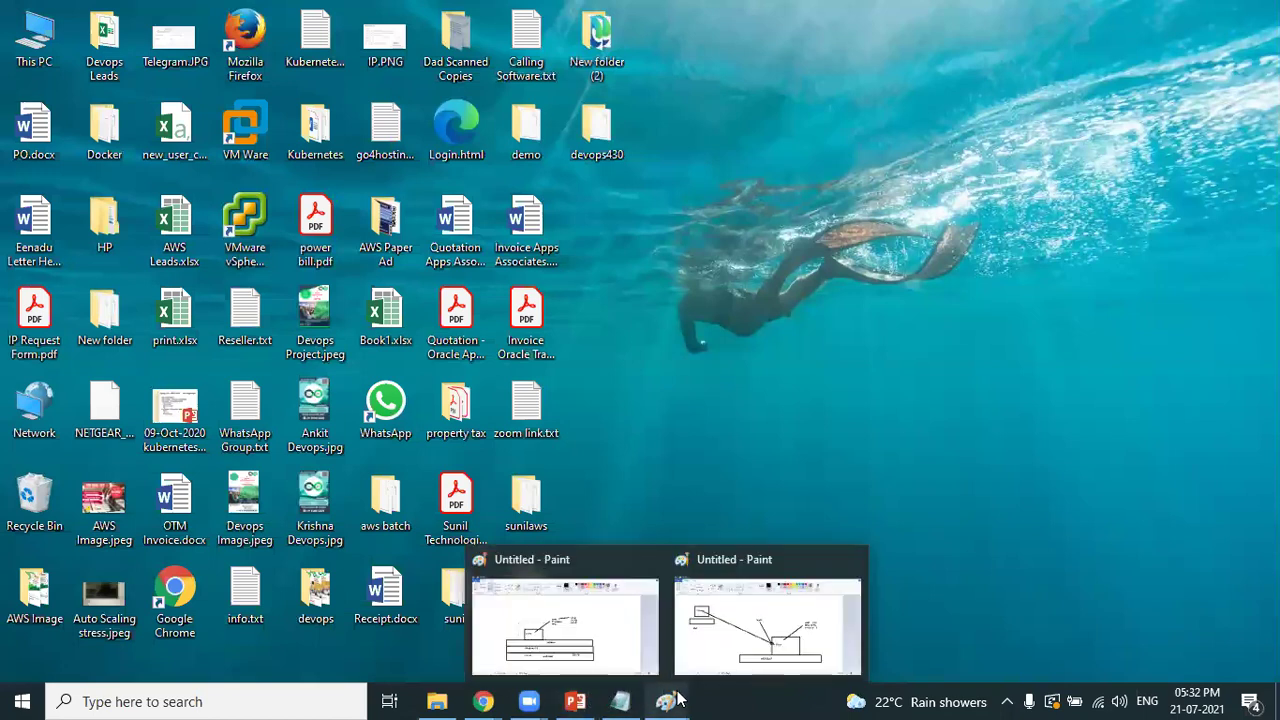
{"action": "left_click", "coordinate": [727, 637]}
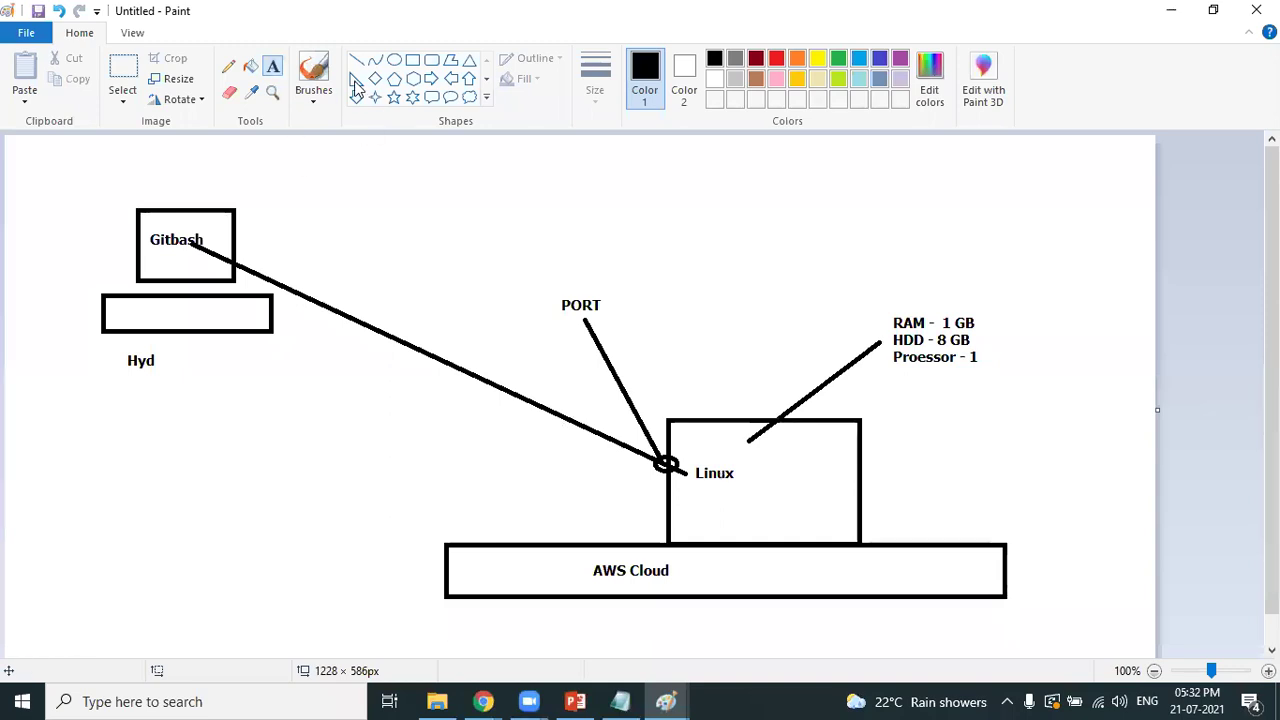
{"action": "left_click_drag", "start_coordinate": [141, 421], "coordinate": [389, 465]}
{"action": "type", "text": "ssh c"}
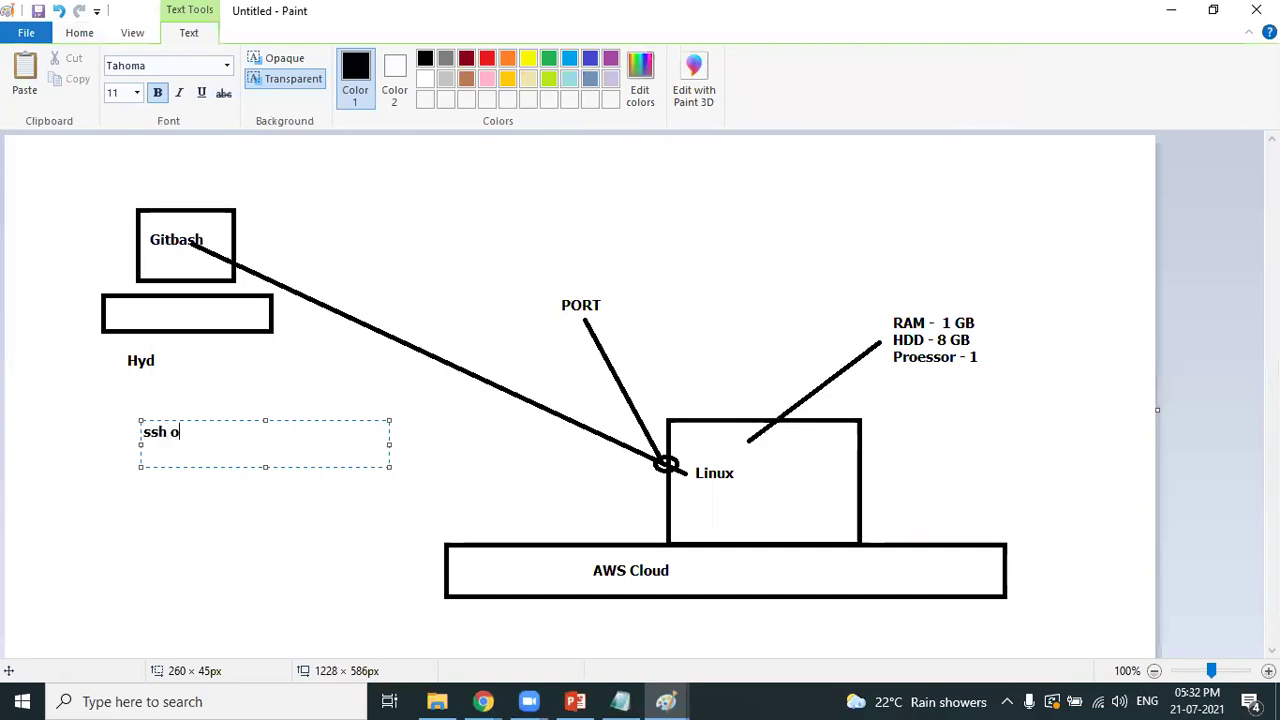
{"action": "key", "text": "BackSpace"}
{"action": "type", "text": "command"}
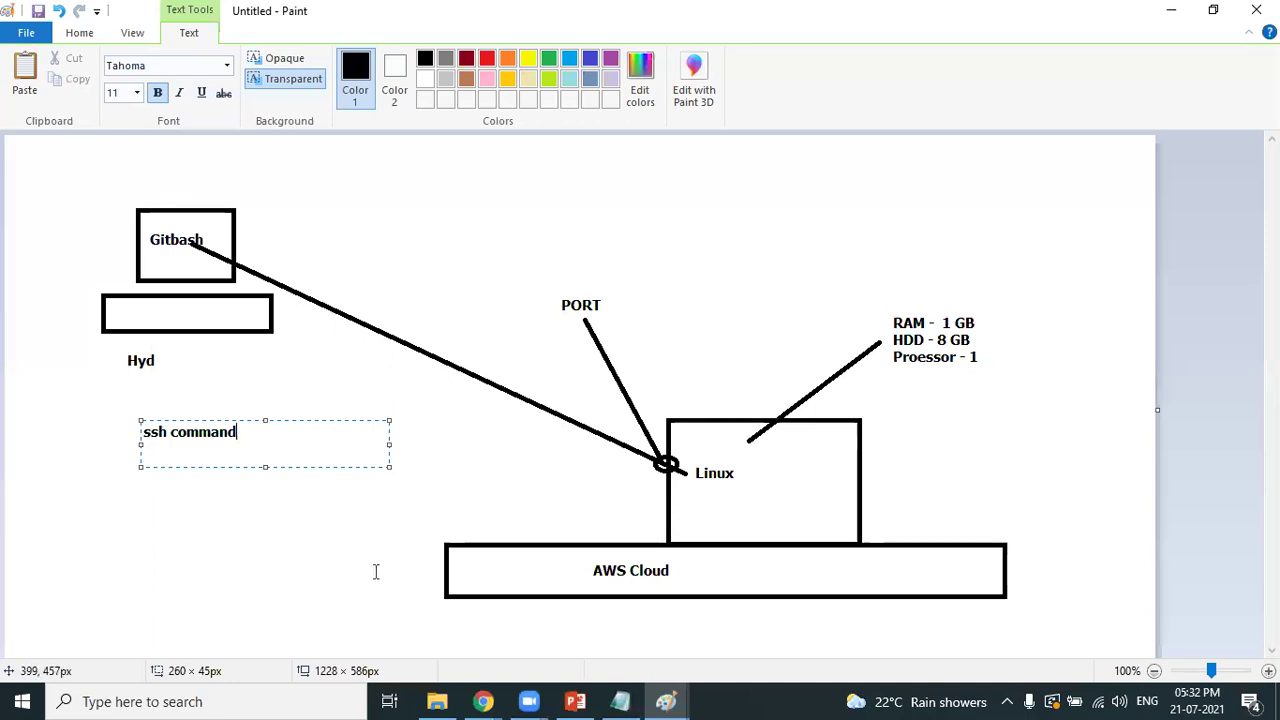
{"action": "left_click", "coordinate": [292, 549]}
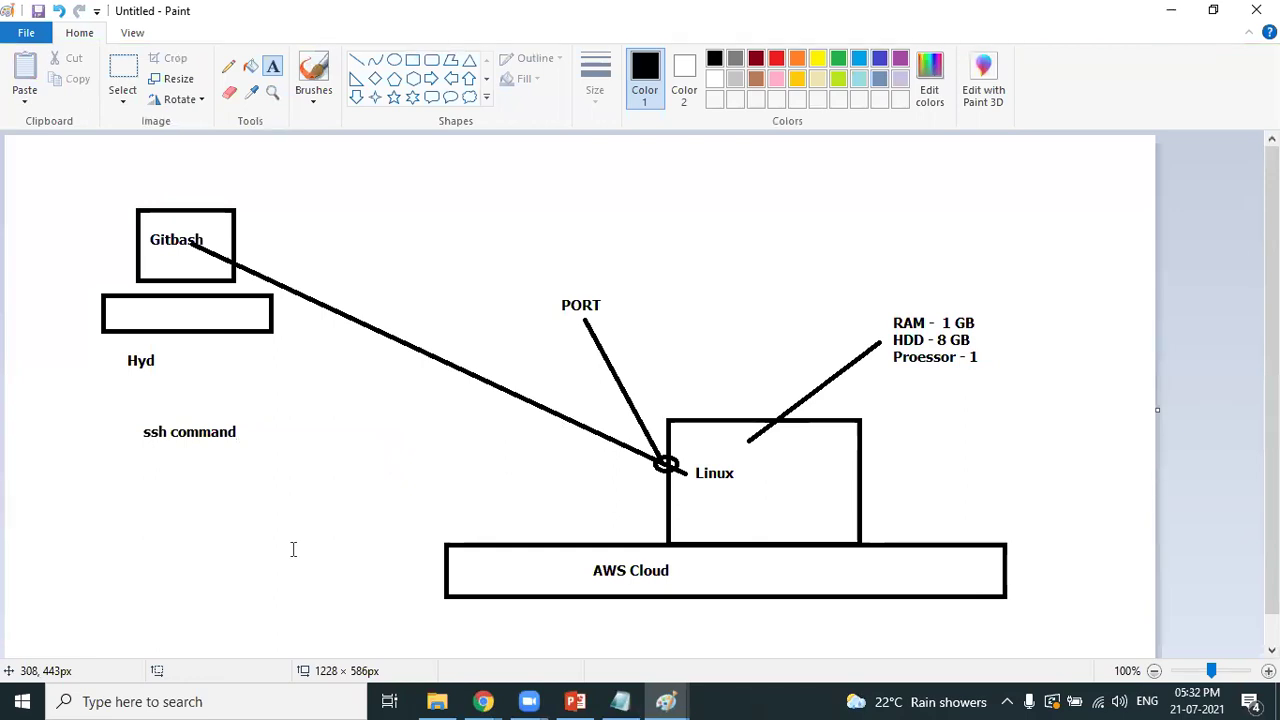
Step: Switch to the EC2 console in Chrome, open the connection instructions for Machine1, and copy the example SSH command
{"action": "key", "text": "alt+Tab"}
{"action": "key", "text": "alt+Tab"}
{"action": "key", "text": "alt+Tab"}
{"action": "key", "text": "alt+Tab"}
{"action": "key", "text": "alt+Tab"}
{"action": "key", "text": "alt+Tab"}
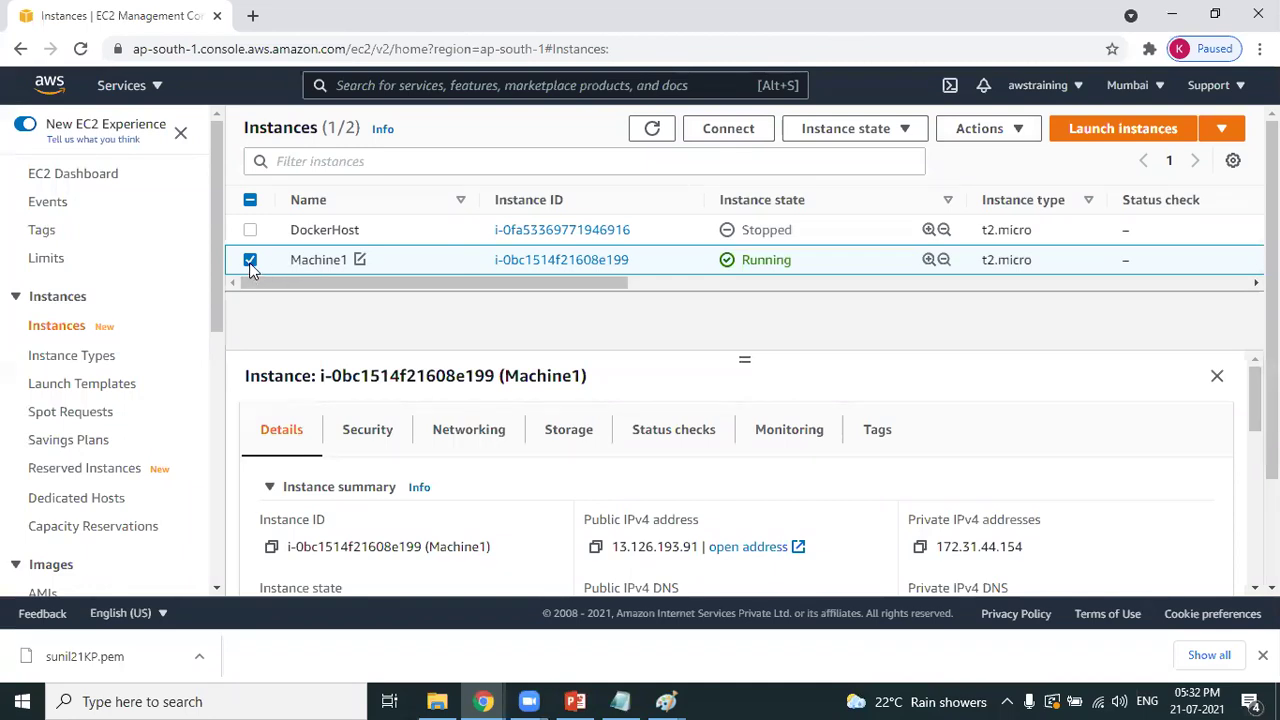
{"action": "left_click", "coordinate": [746, 131]}
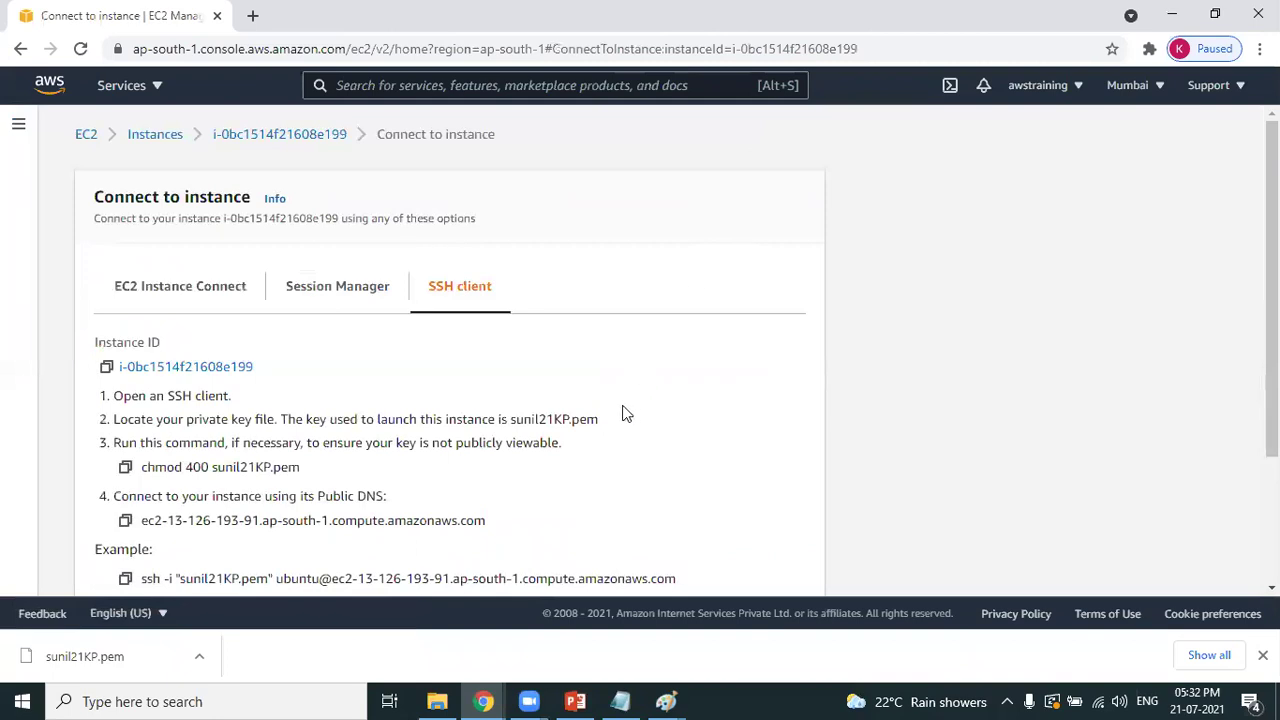
{"action": "left_click_drag", "start_coordinate": [141, 579], "coordinate": [676, 432]}
{"action": "key", "text": "ctrl+c"}
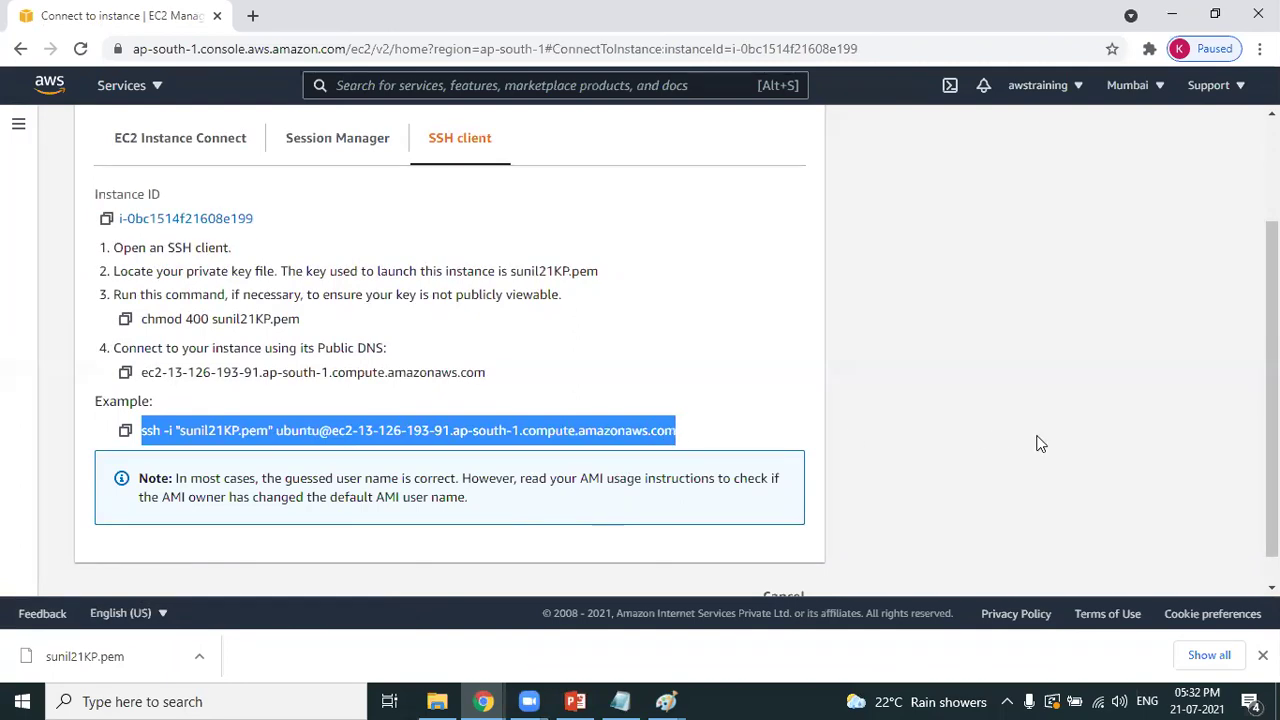
Step: Switch to the Notepad notes and paste the copied ssh command below the Terminal line, followed by several blank lines
{"action": "key", "text": "alt+Tab"}
{"action": "key", "text": "alt+Tab"}
{"action": "key", "text": "alt+Tab"}
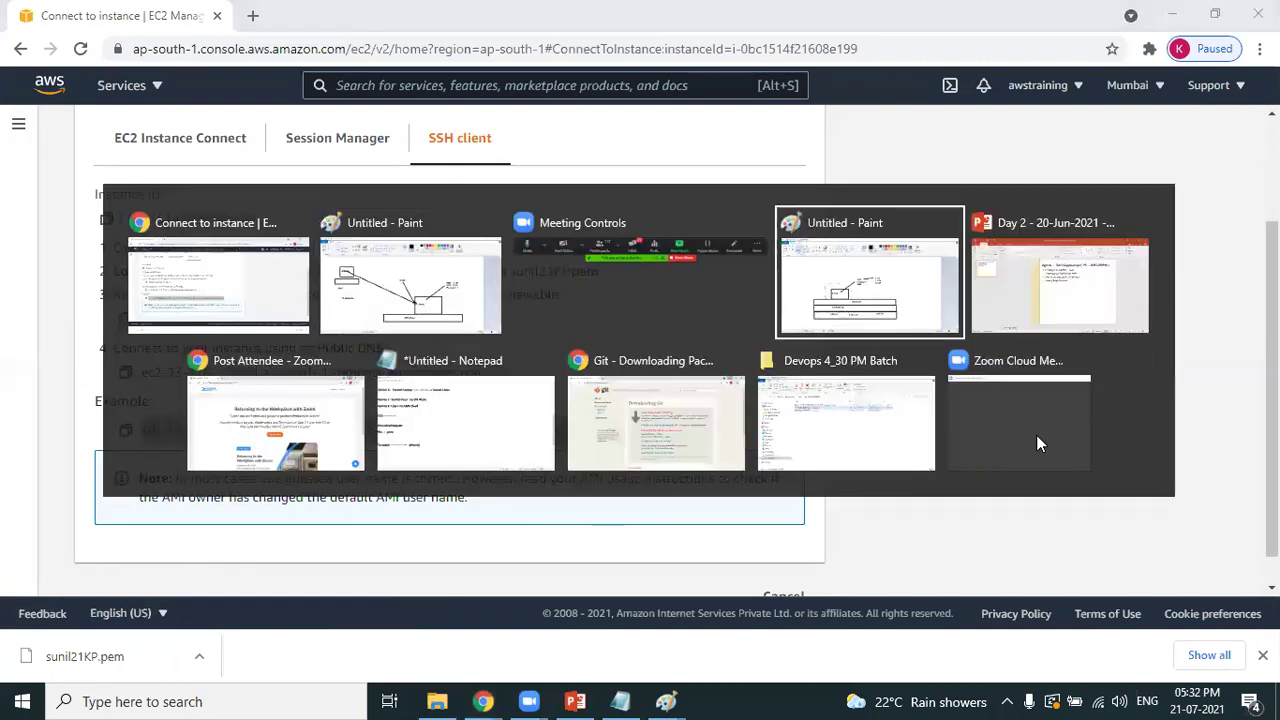
{"action": "key", "text": "alt+Tab"}
{"action": "key", "text": "alt+Tab"}
{"action": "key", "text": "alt+Tab"}
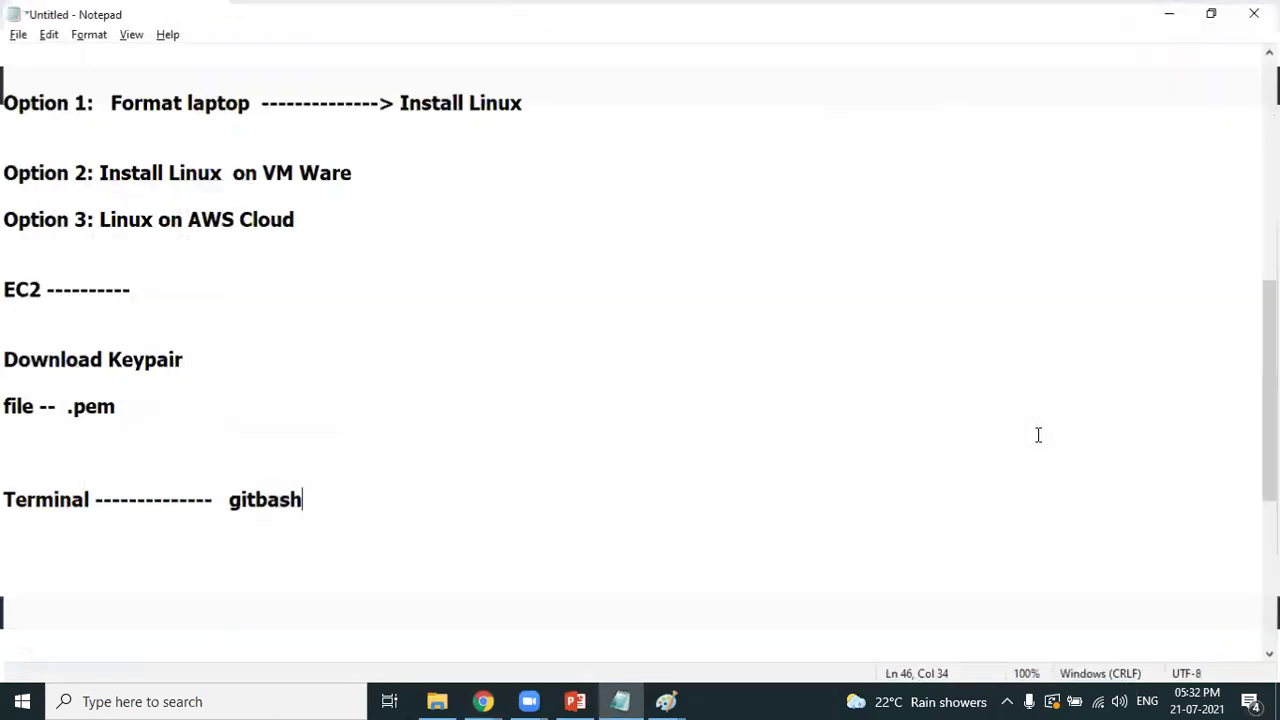
{"action": "key", "text": "ctrl+v"}
{"action": "key", "text": "Return"}
{"action": "key", "text": "Return"}
{"action": "key", "text": "Return"}
{"action": "key", "text": "Return"}
{"action": "key", "text": "Return"}
{"action": "key", "text": "Return"}
{"action": "key", "text": "Return"}
{"action": "key", "text": "Return"}
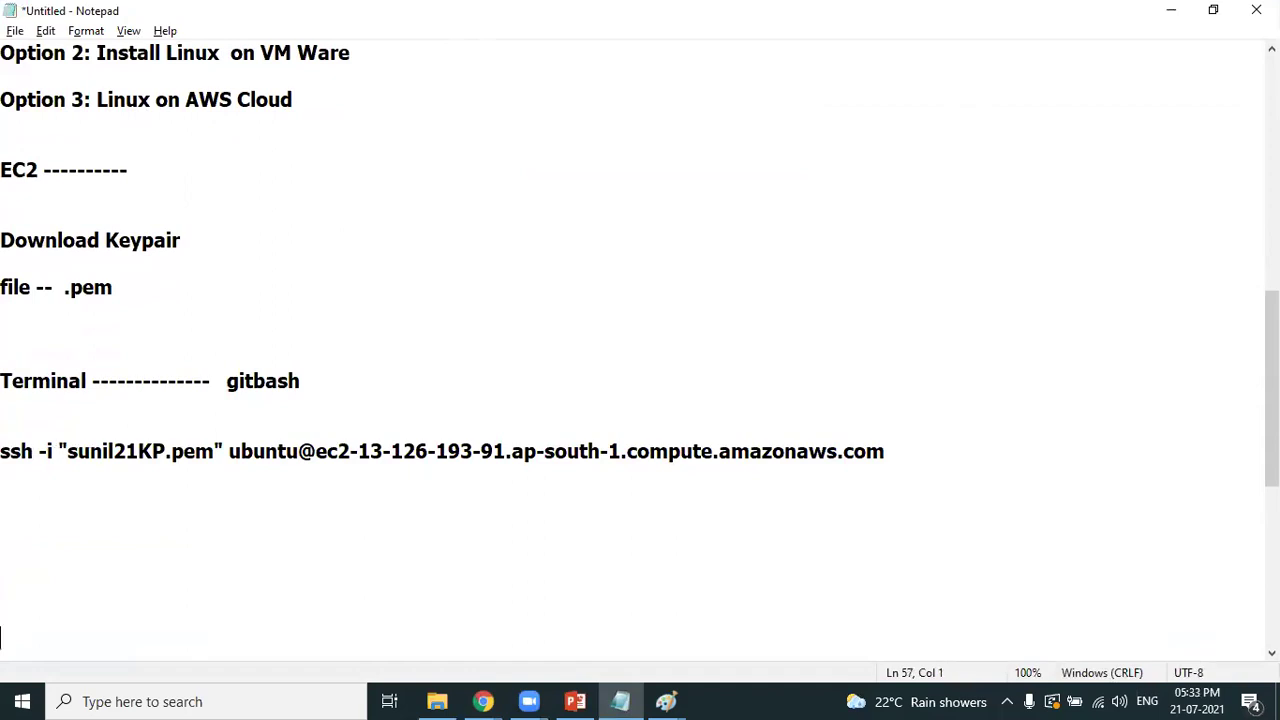
Step: Highlight the pasted ssh command line in the notes to point it out, and clear the selection
{"action": "key", "text": "Up"}
{"action": "key", "text": "Up"}
{"action": "key", "text": "Up"}
{"action": "key", "text": "Up"}
{"action": "key", "text": "Up"}
{"action": "key", "text": "Up"}
{"action": "key", "text": "Up"}
{"action": "key", "text": "Up"}
{"action": "key", "text": "shift+Down"}
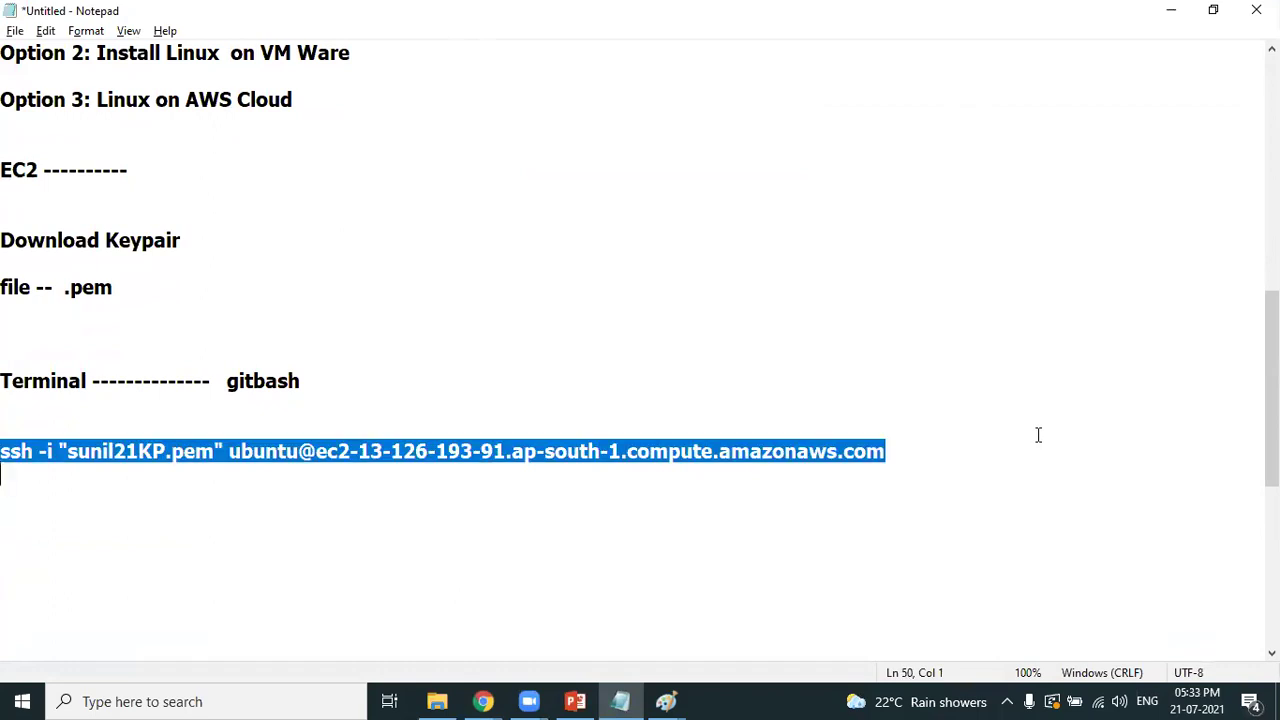
{"action": "left_click", "coordinate": [888, 589]}
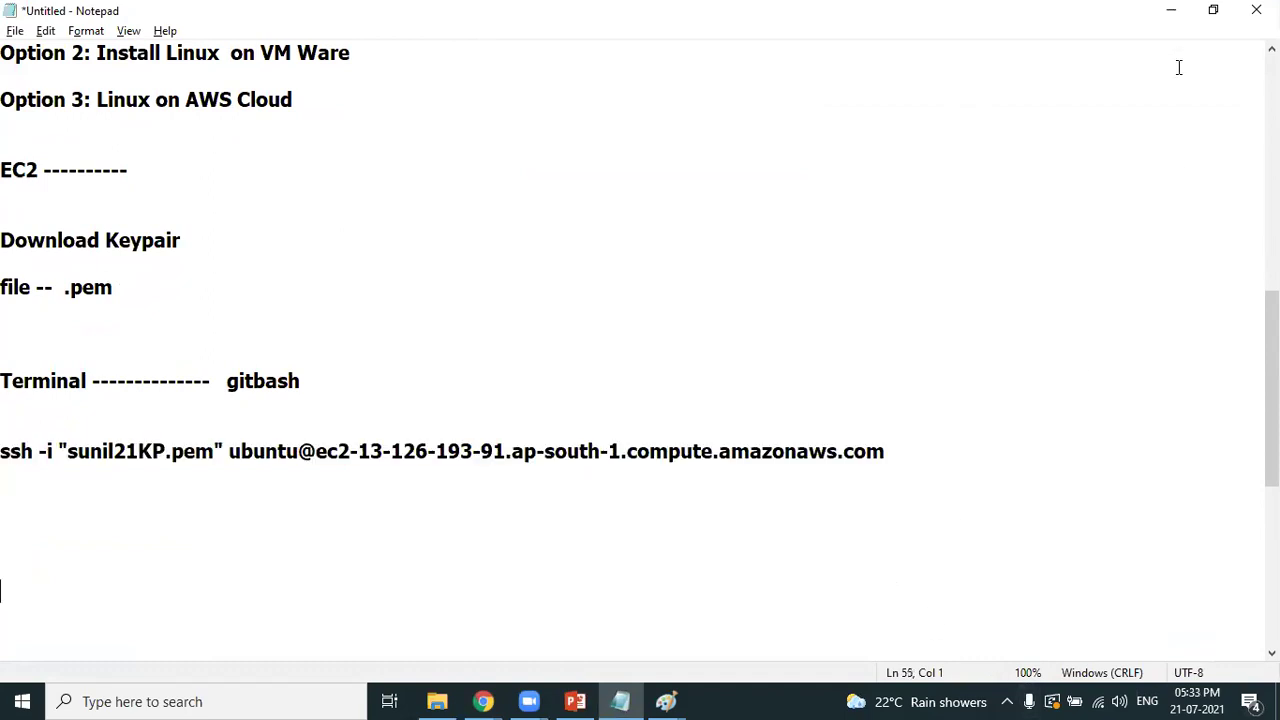
Step: Review the Paint diagram once more, minimize the open windows, and select the devops430 folder on the desktop
{"action": "left_click", "coordinate": [1172, 12]}
{"action": "left_click", "coordinate": [1172, 12]}
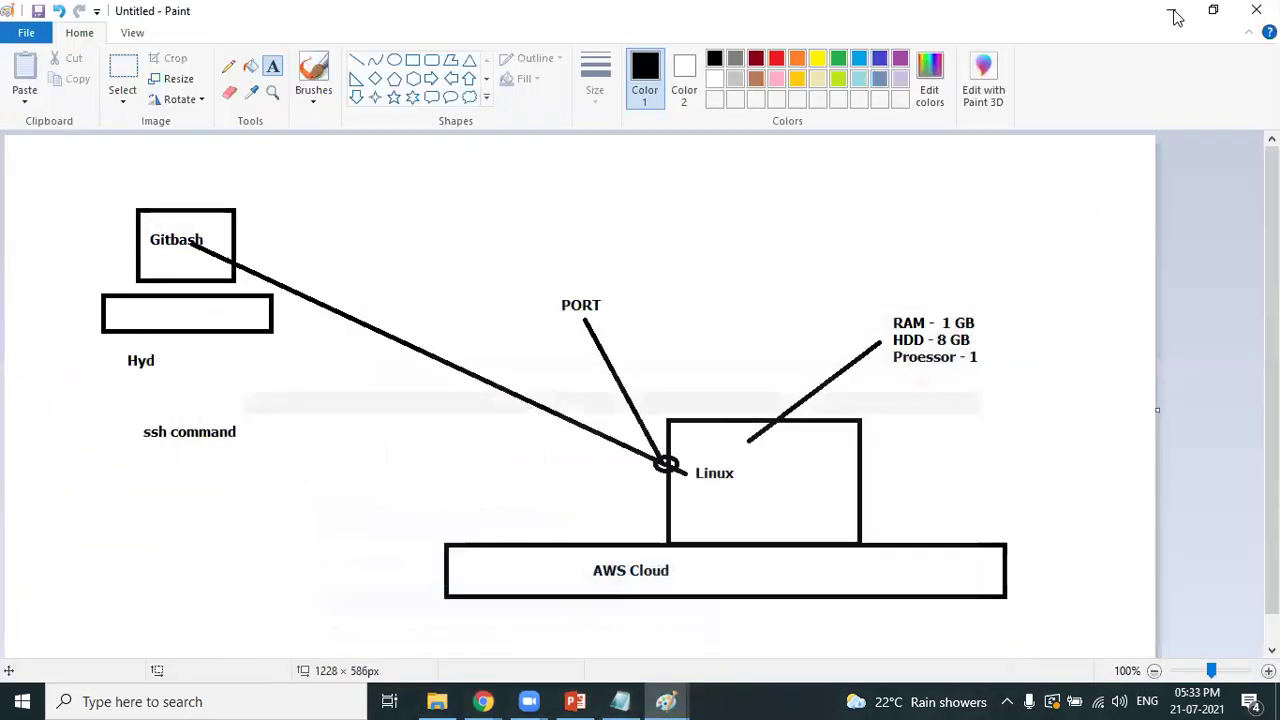
{"action": "left_click", "coordinate": [1172, 12]}
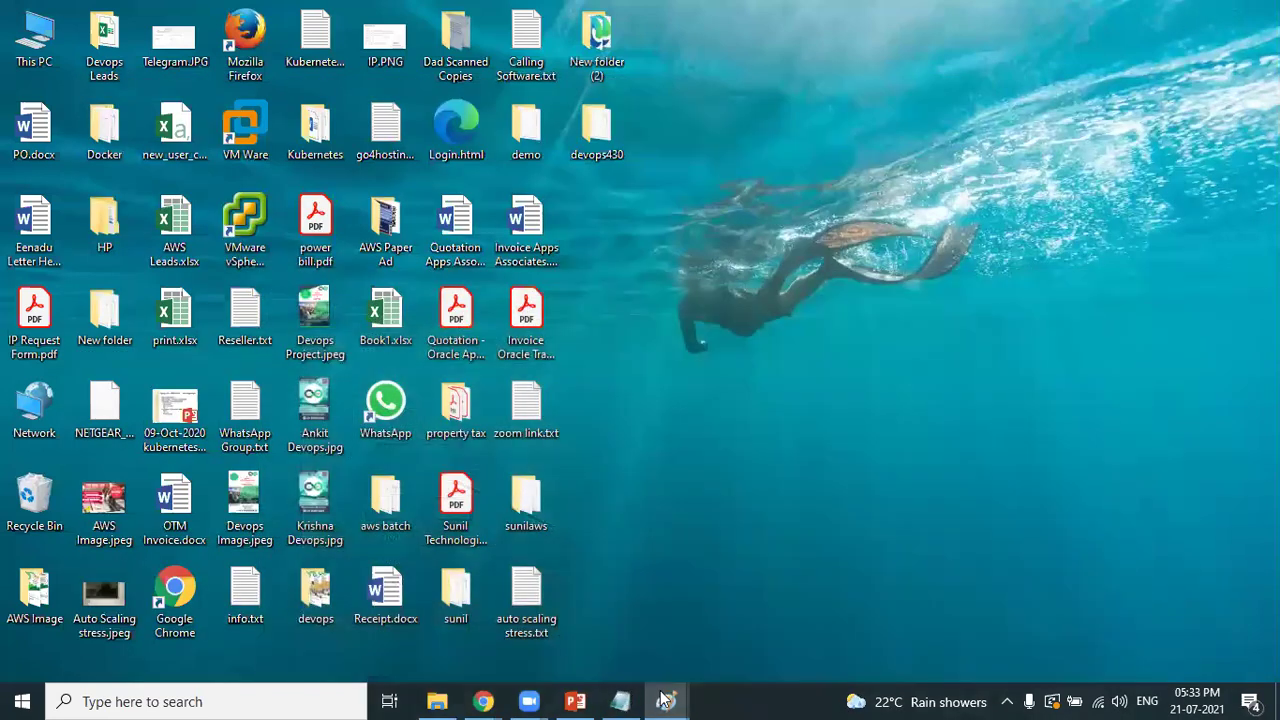
{"action": "mouse_move", "coordinate": [665, 700]}
{"action": "left_click", "coordinate": [752, 650]}
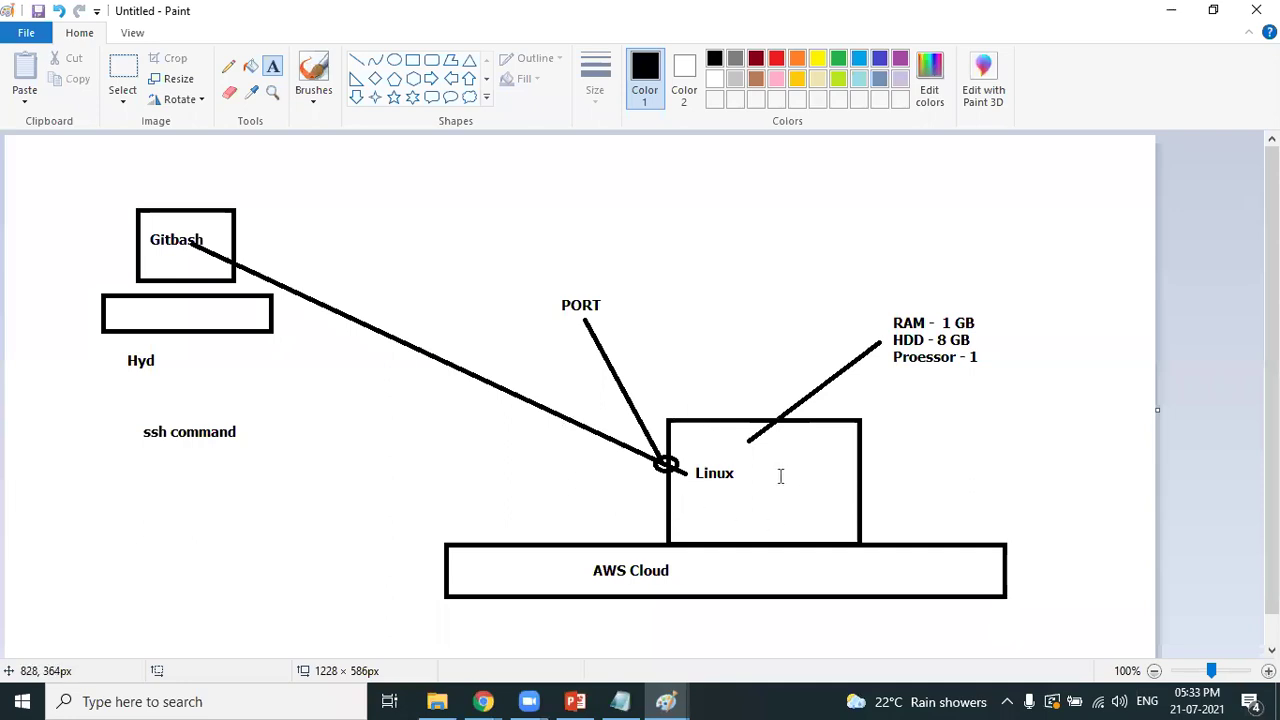
{"action": "left_click", "coordinate": [1174, 12]}
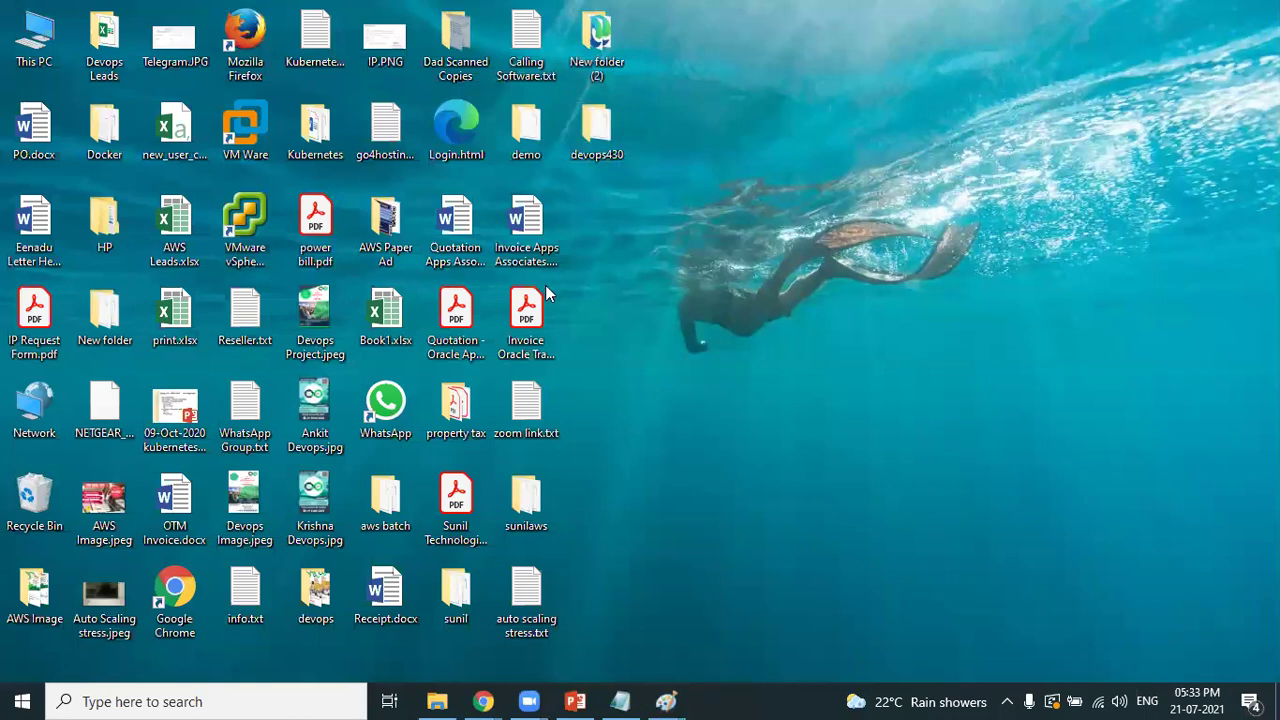
{"action": "left_click", "coordinate": [603, 142]}
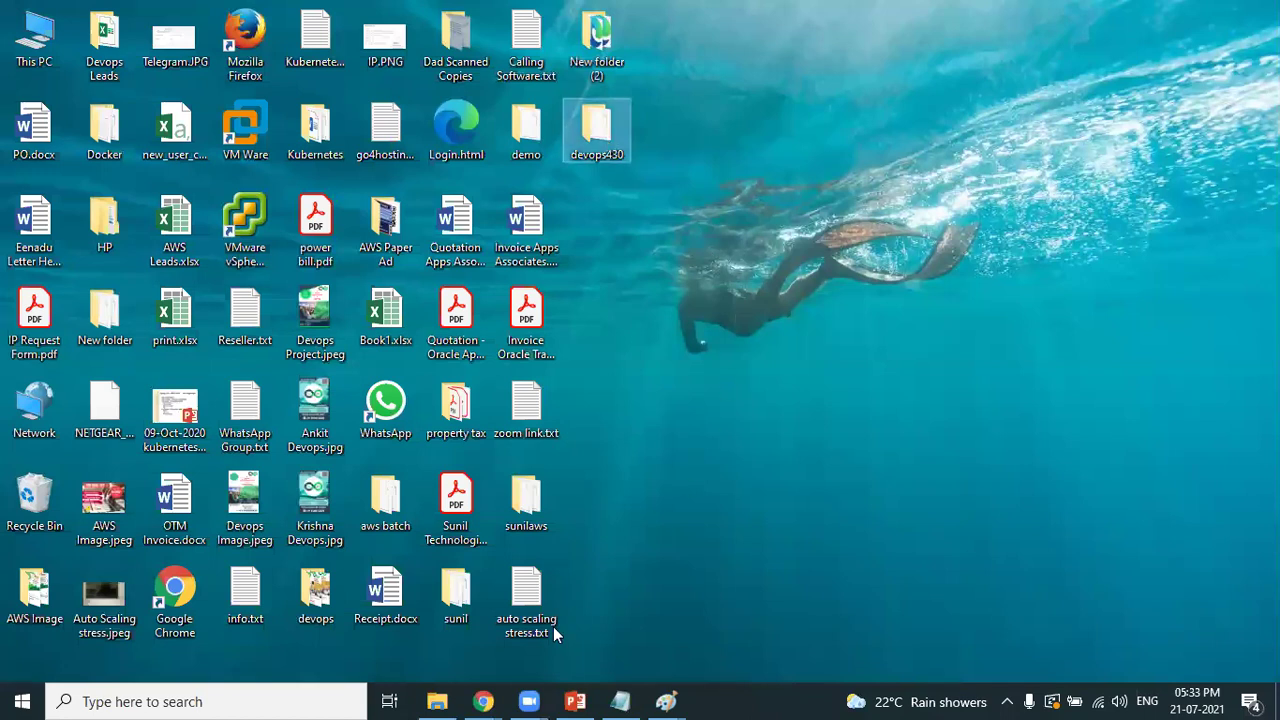
Step: Open the devops430 folder on the desktop and restore its window to a smaller size
{"action": "double_click", "coordinate": [607, 135]}
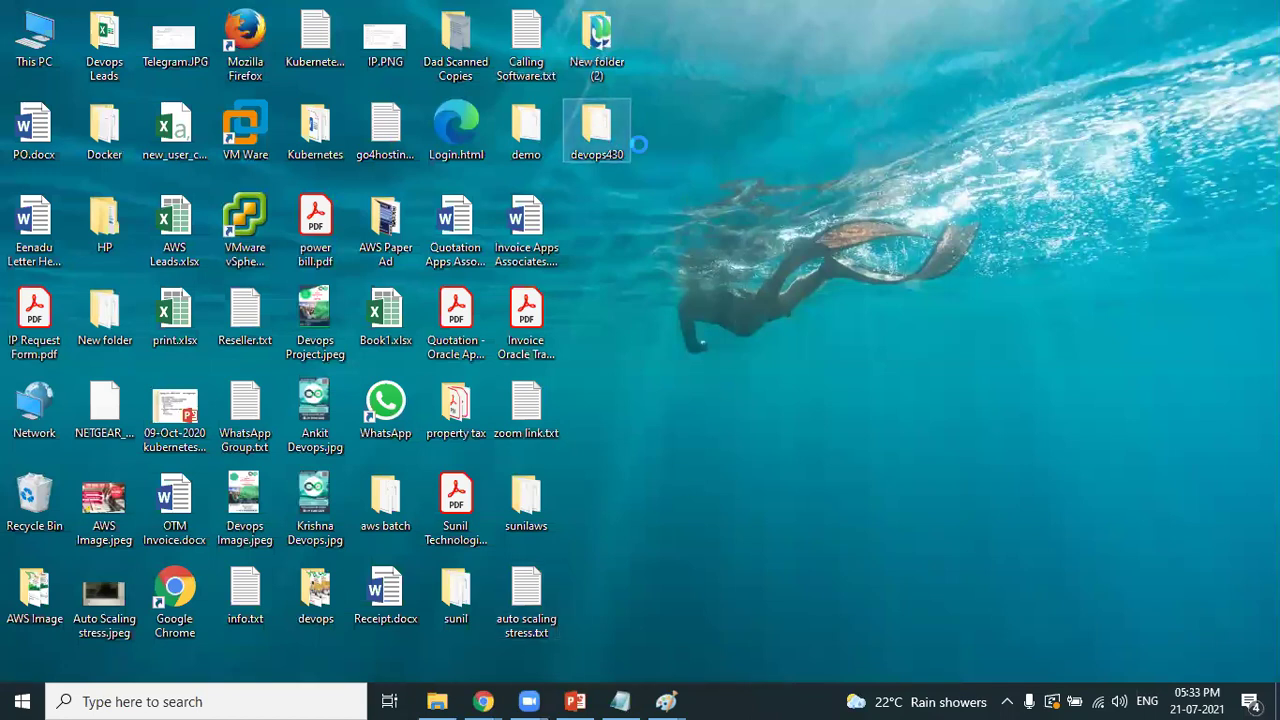
{"action": "key", "text": "shift+F10"}
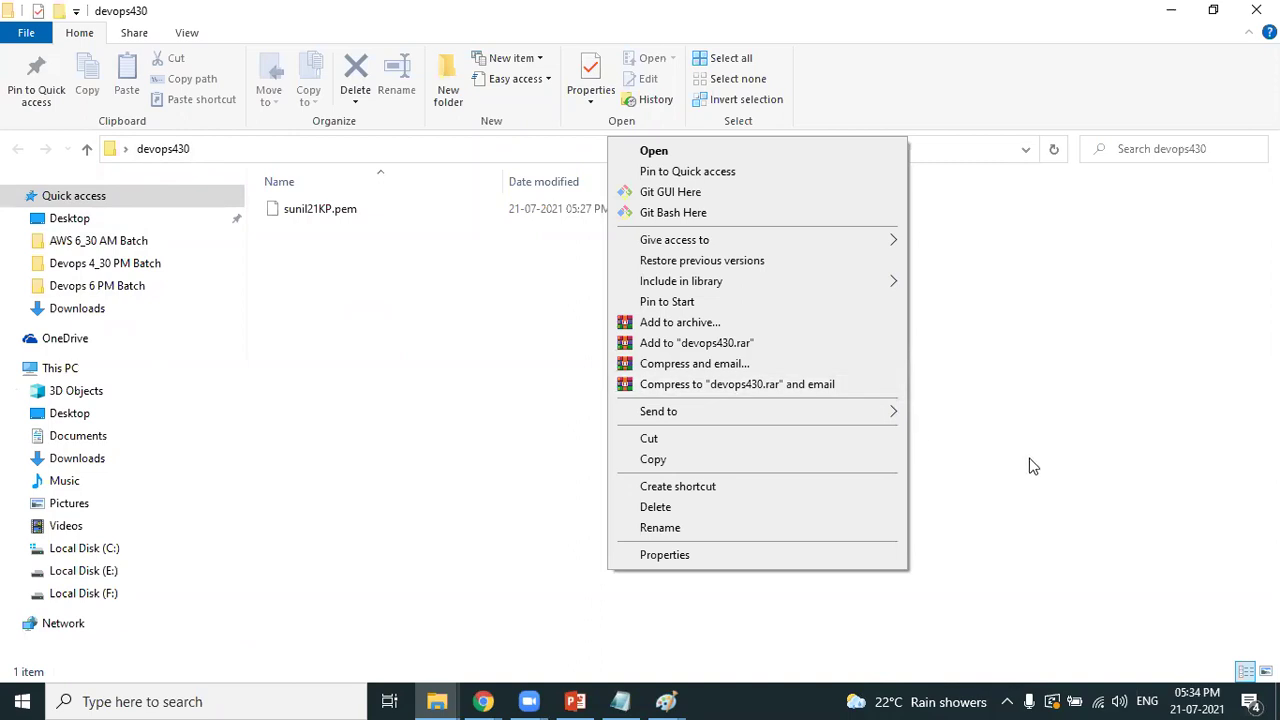
{"action": "left_click", "coordinate": [1214, 11]}
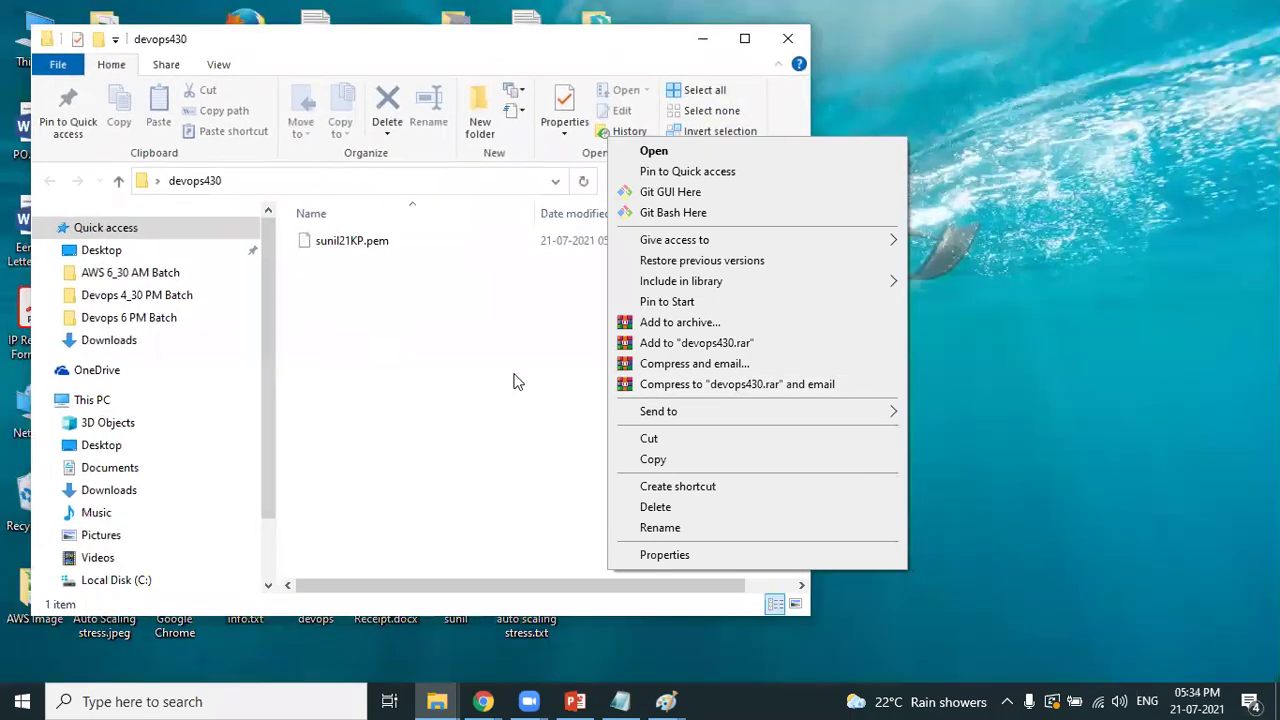
{"action": "right_click", "coordinate": [362, 424]}
{"action": "left_click", "coordinate": [414, 506]}
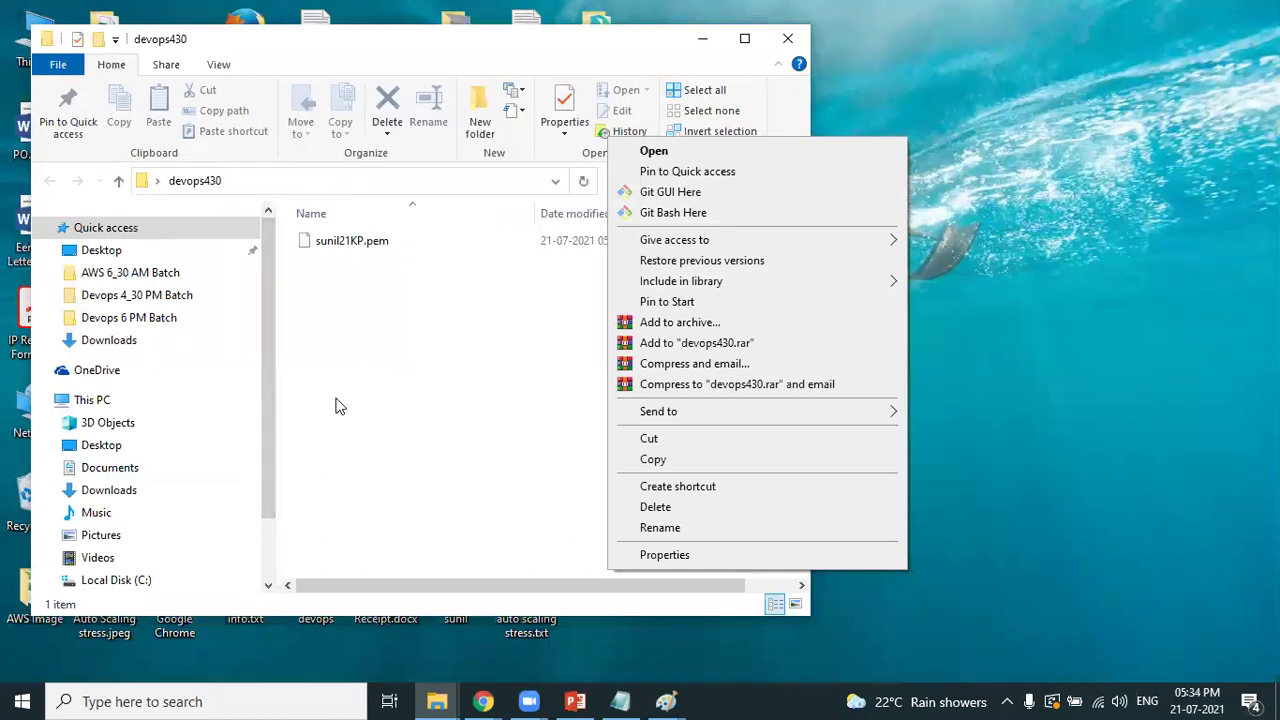
{"action": "double_click", "coordinate": [214, 25]}
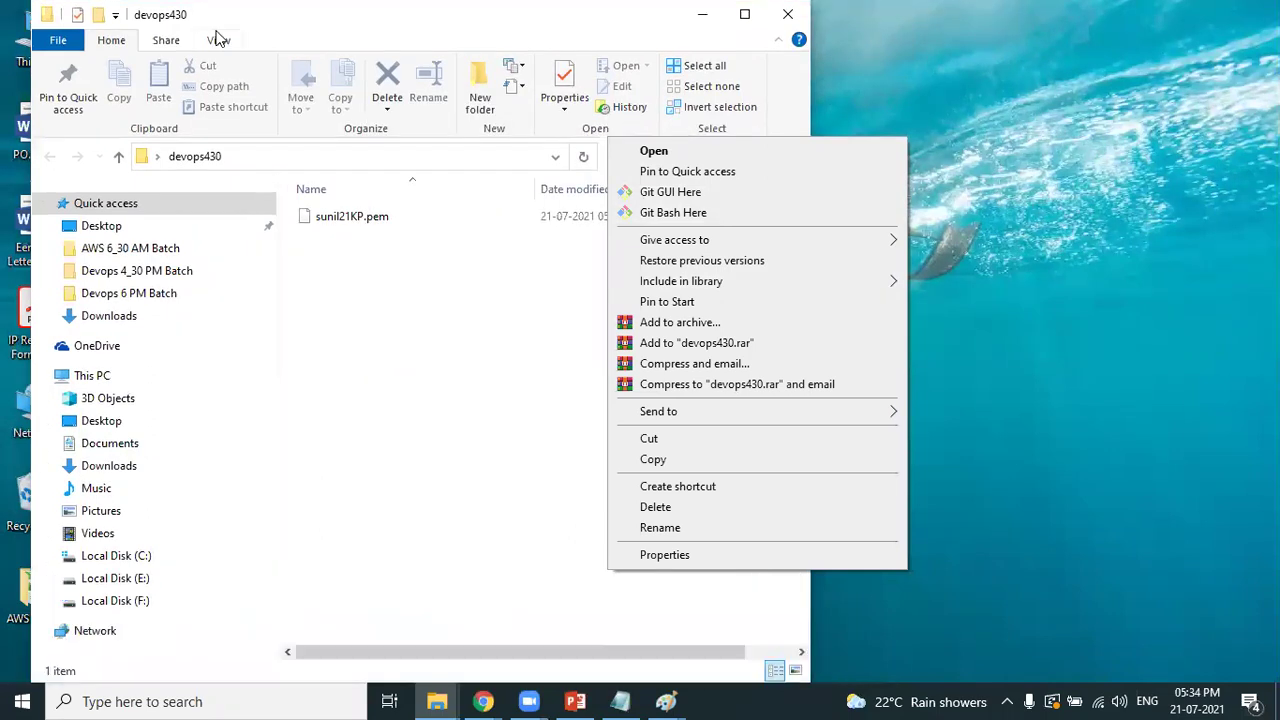
{"action": "right_click", "coordinate": [390, 374]}
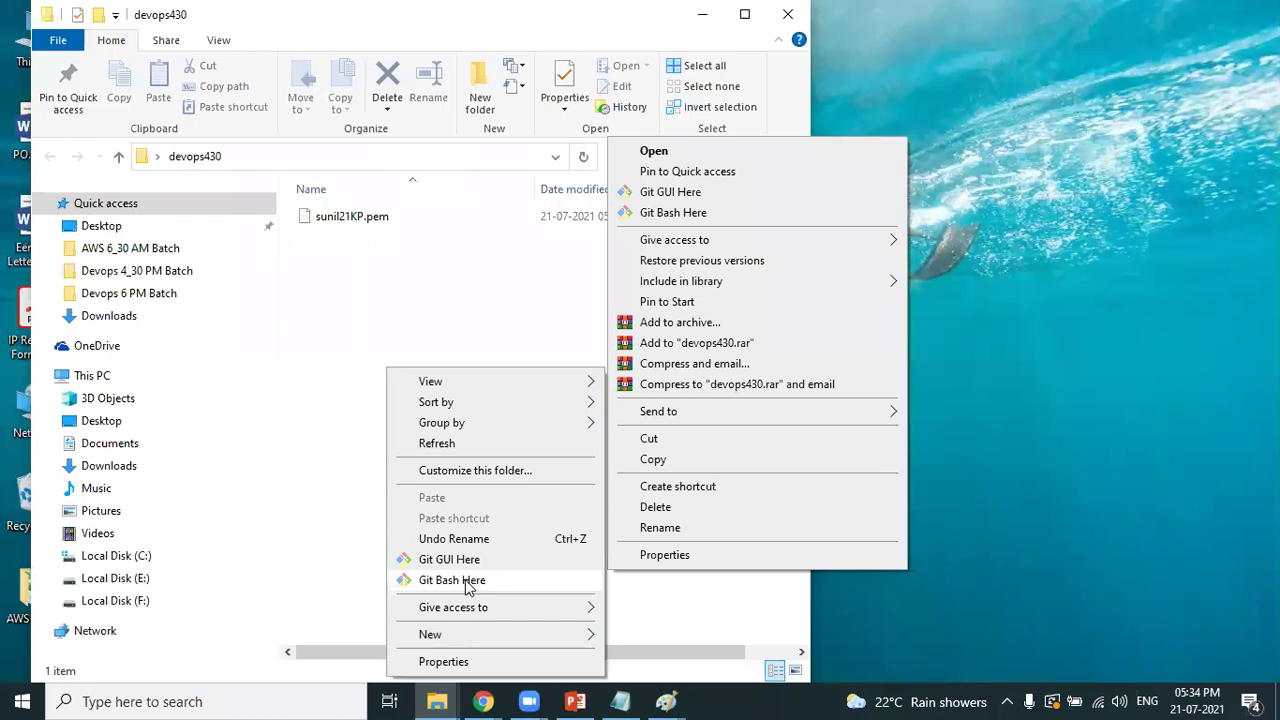
{"action": "left_click", "coordinate": [302, 381]}
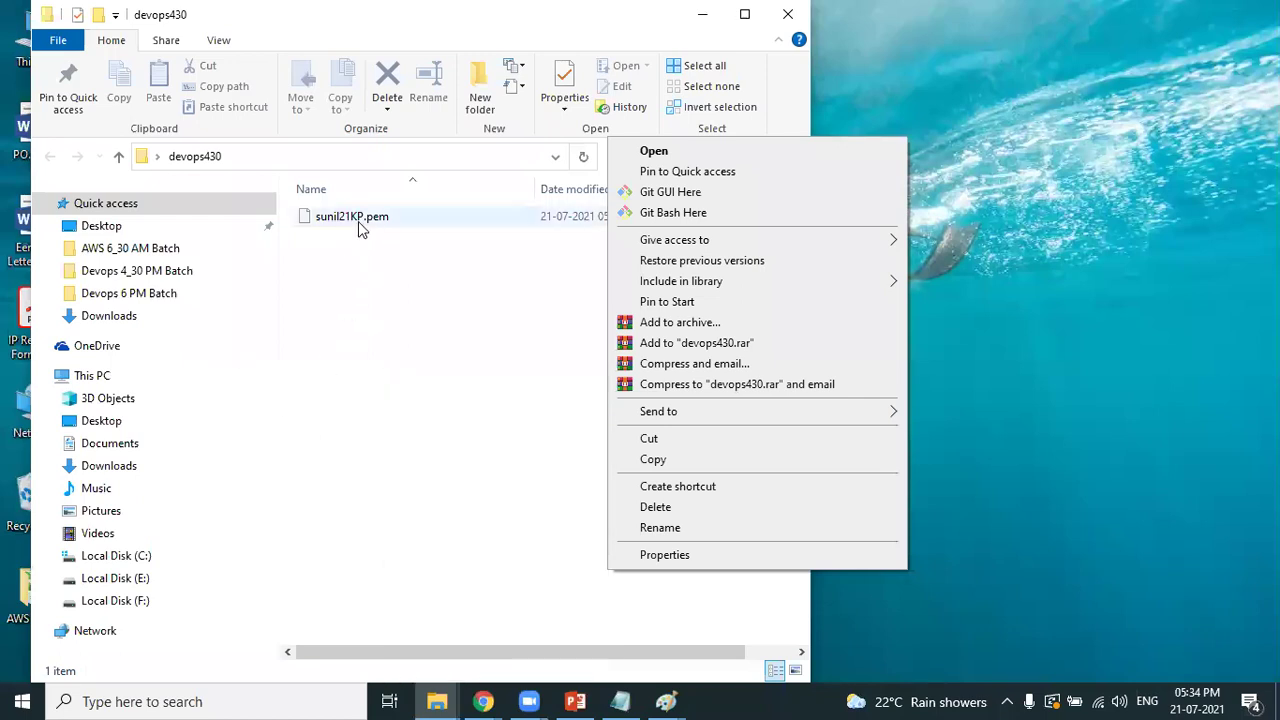
{"action": "right_click", "coordinate": [358, 221]}
{"action": "left_click", "coordinate": [338, 317]}
{"action": "left_click", "coordinate": [340, 386]}
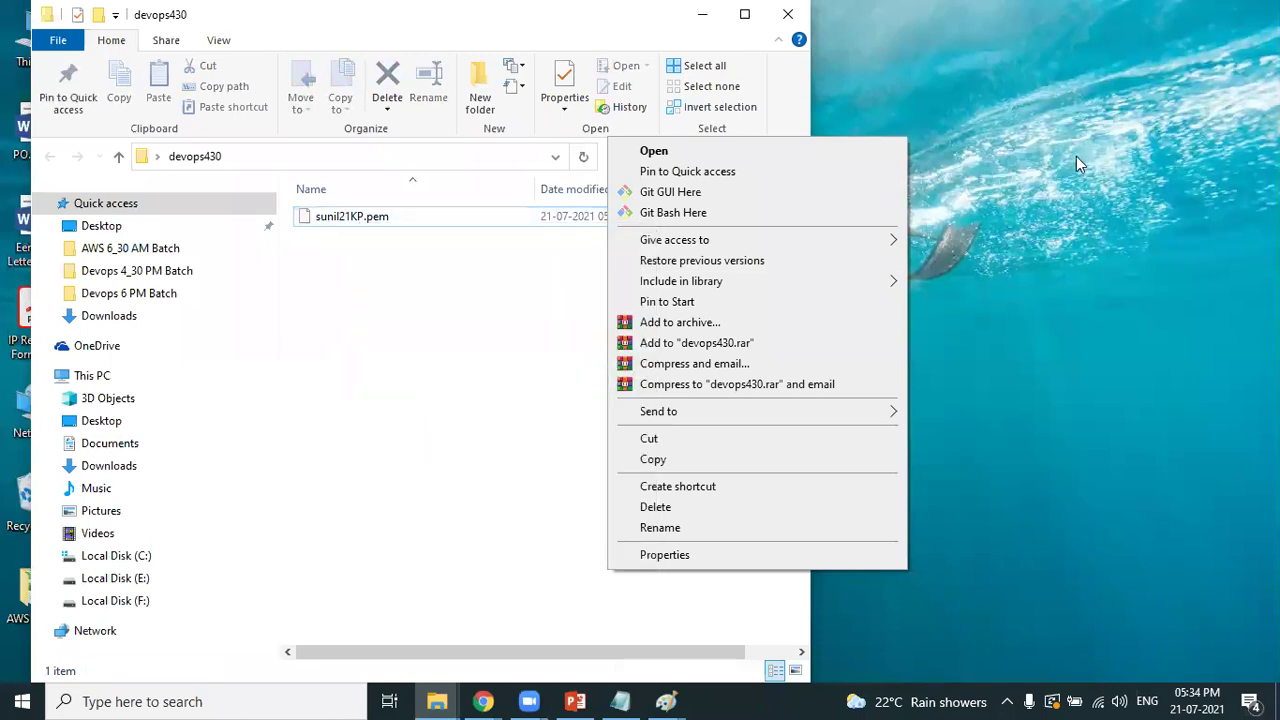
{"action": "left_click", "coordinate": [772, 150]}
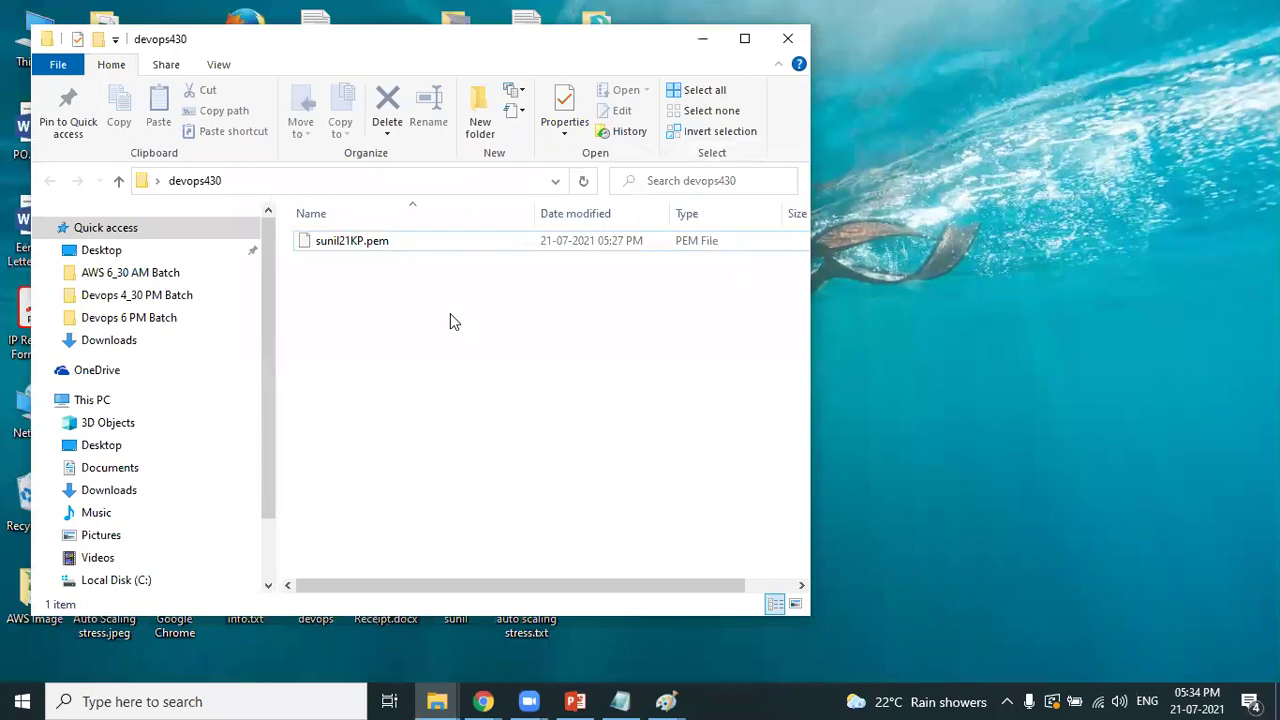
Step: Open a Git Bash terminal in the devops430 folder and move its window so it is fully on screen
{"action": "right_click", "coordinate": [396, 376]}
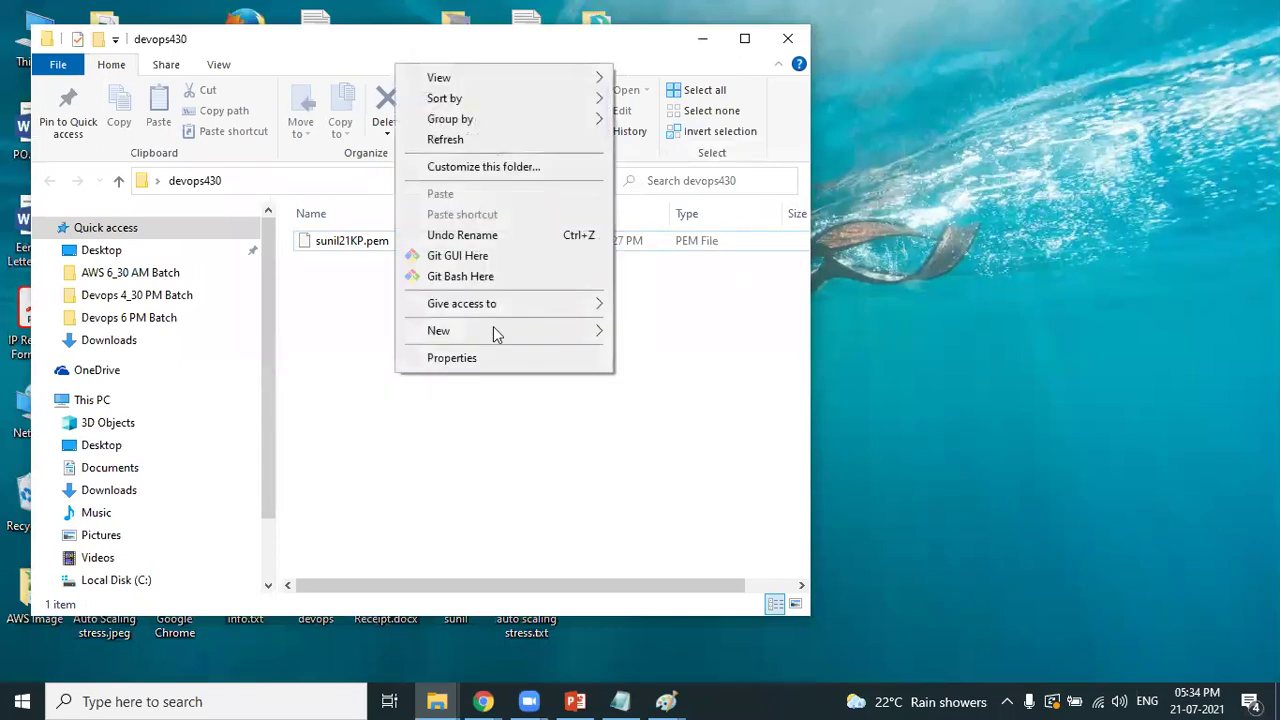
{"action": "left_click", "coordinate": [521, 279]}
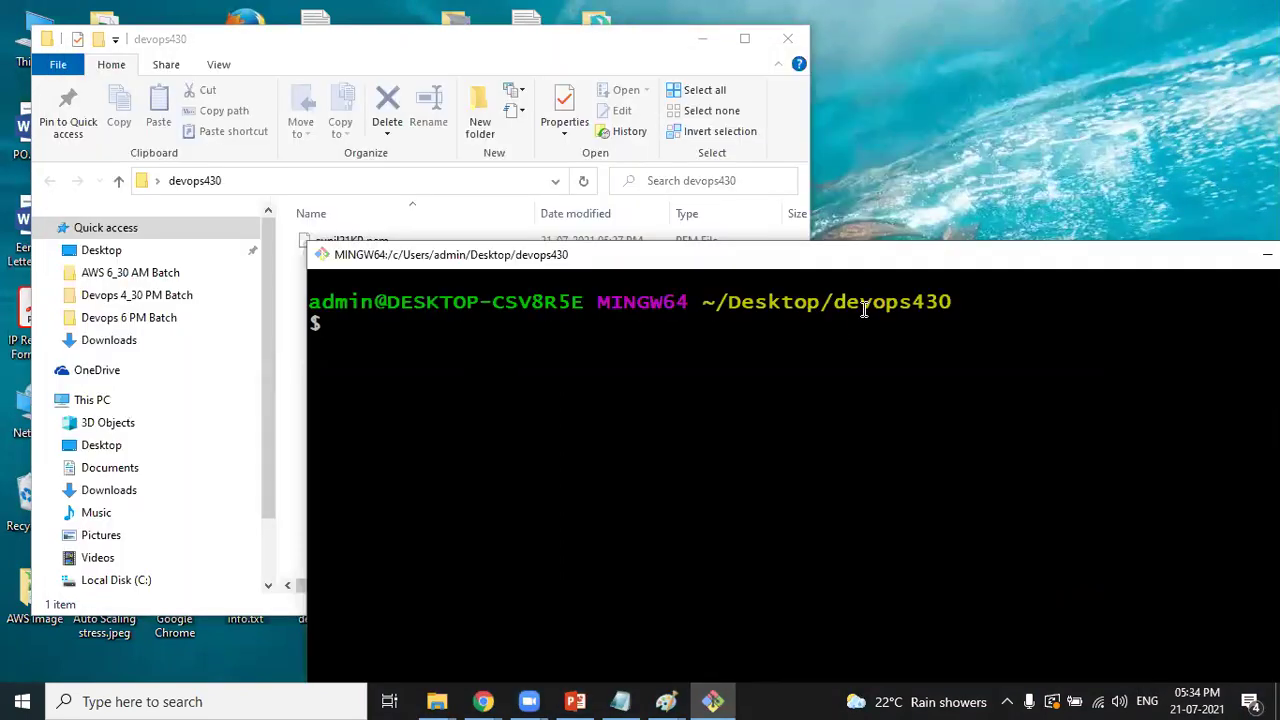
{"action": "left_click_drag", "start_coordinate": [860, 303], "coordinate": [929, 257]}
{"action": "left_click", "coordinate": [490, 340]}
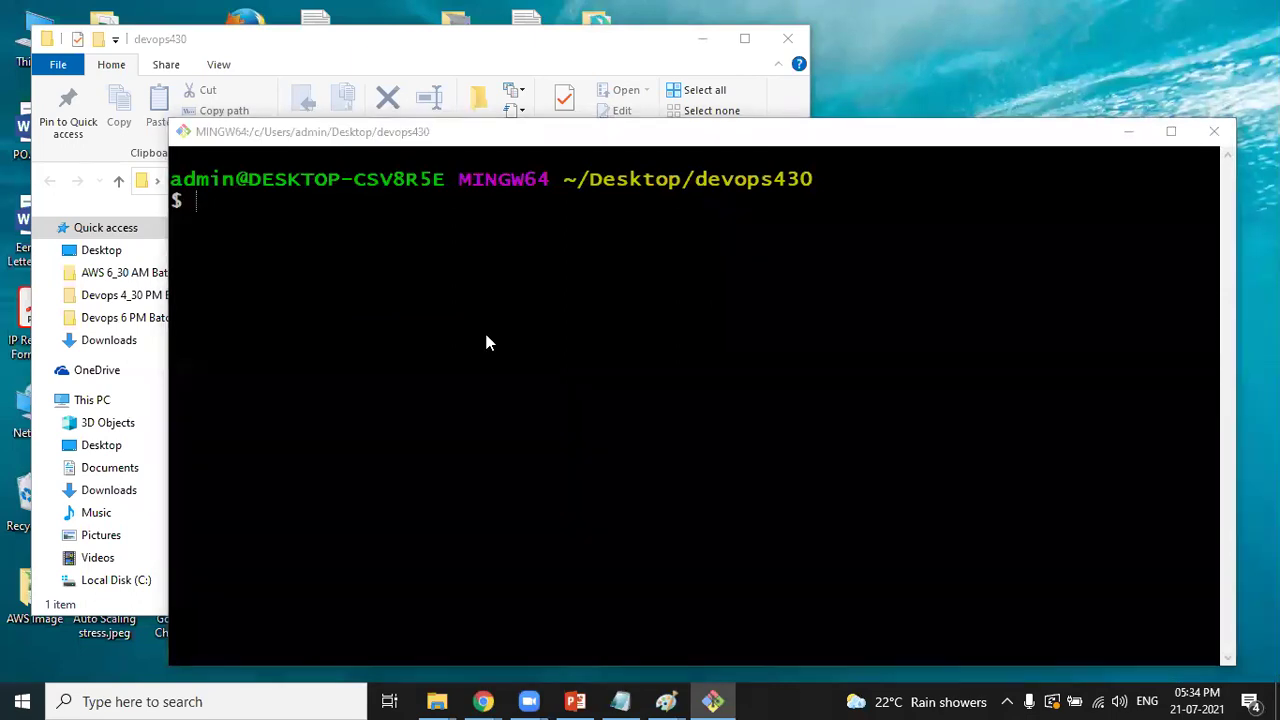
Step: Switch to the Notepad notes and copy the whole ssh command line below the Terminal line
{"action": "key", "text": "alt+Tab"}
{"action": "key", "text": "alt+Tab"}
{"action": "key", "text": "alt+Tab"}
{"action": "key", "text": "alt+Tab"}
{"action": "key", "text": "alt+Tab"}
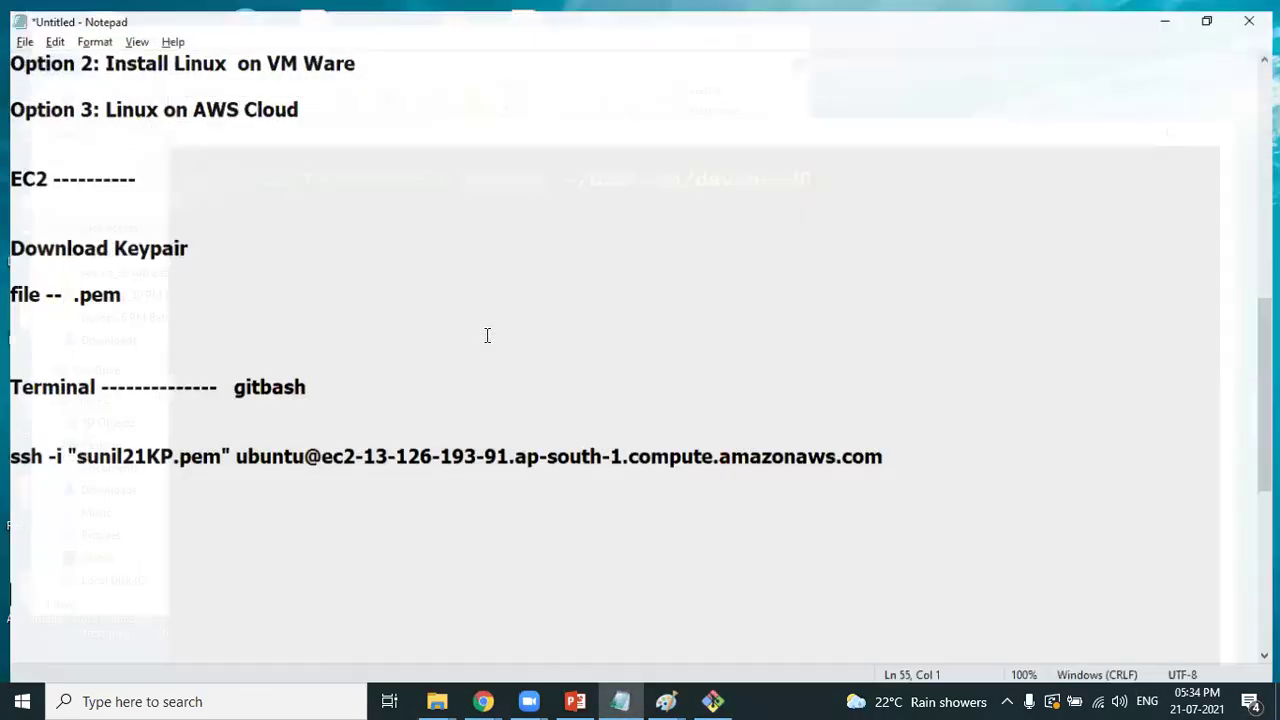
{"action": "left_click", "coordinate": [38, 424]}
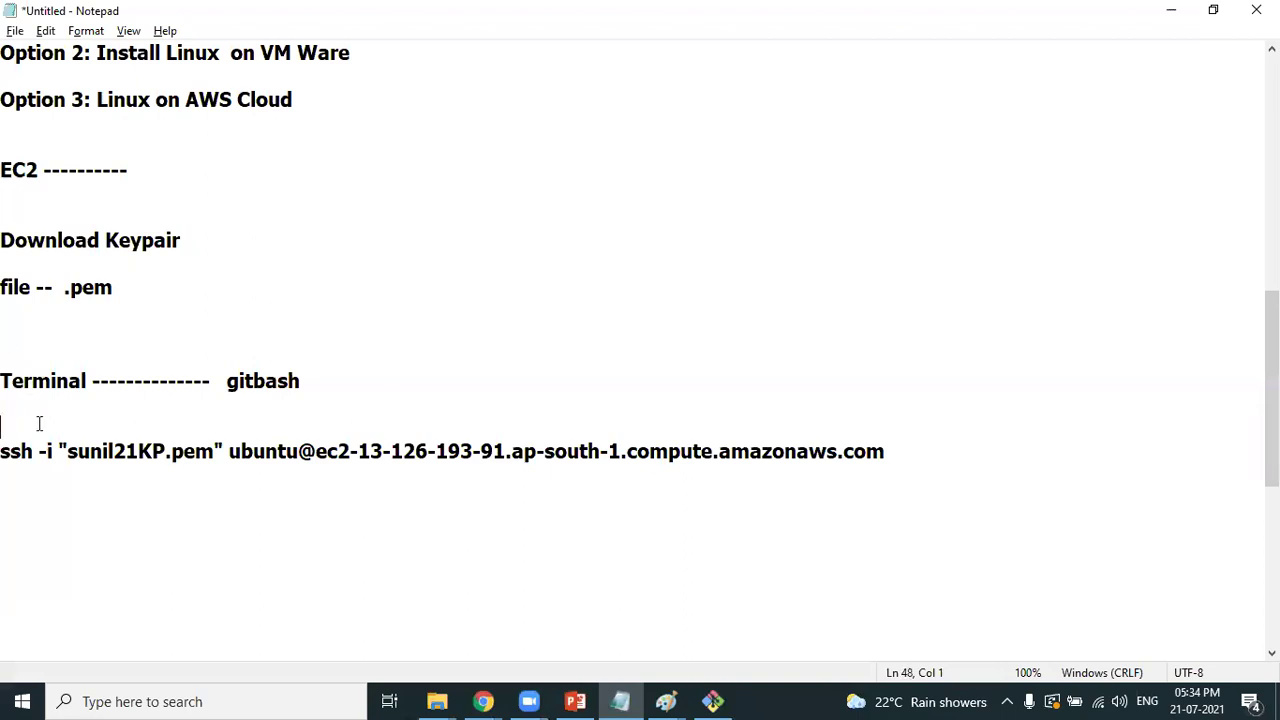
{"action": "key", "text": "Down"}
{"action": "key", "text": "shift+End"}
{"action": "key", "text": "ctrl+c"}
{"action": "left_click", "coordinate": [5, 700]}
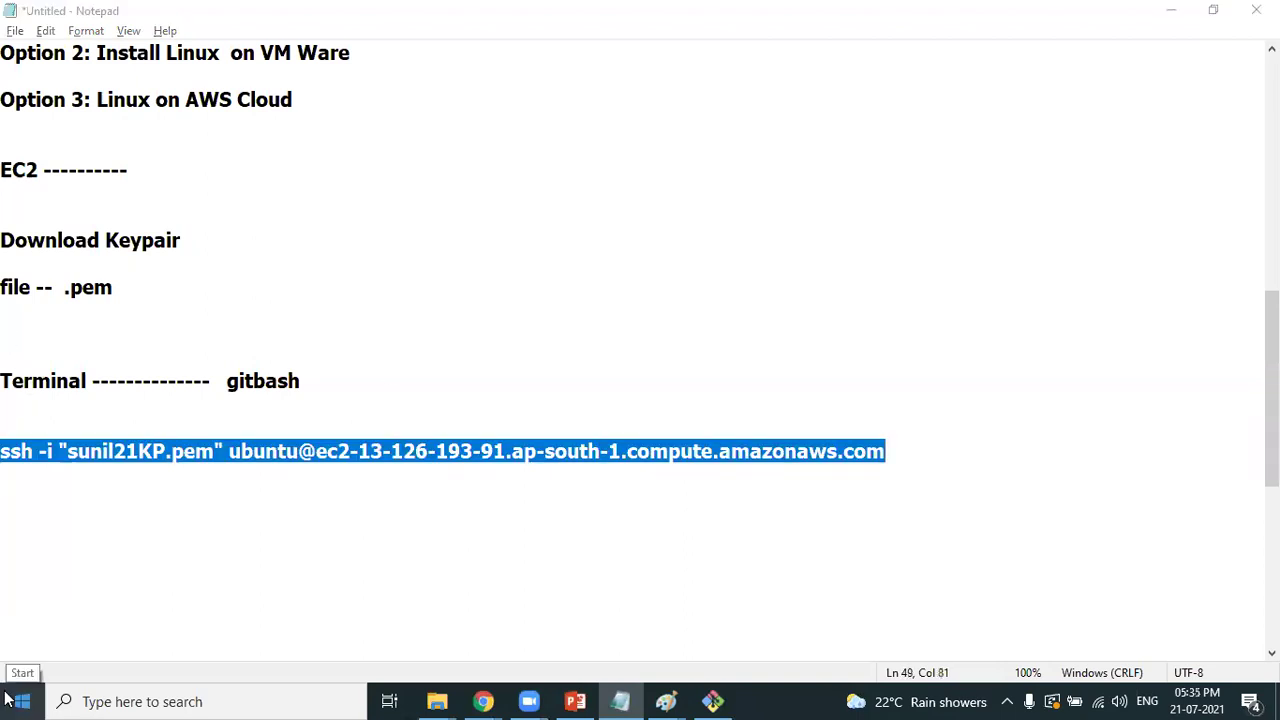
Step: Switch to the Git Bash terminal, run the copied ssh command, and answer yes to continue connecting to the Ubuntu machine
{"action": "key", "text": "alt+Tab"}
{"action": "right_click", "coordinate": [465, 341]}
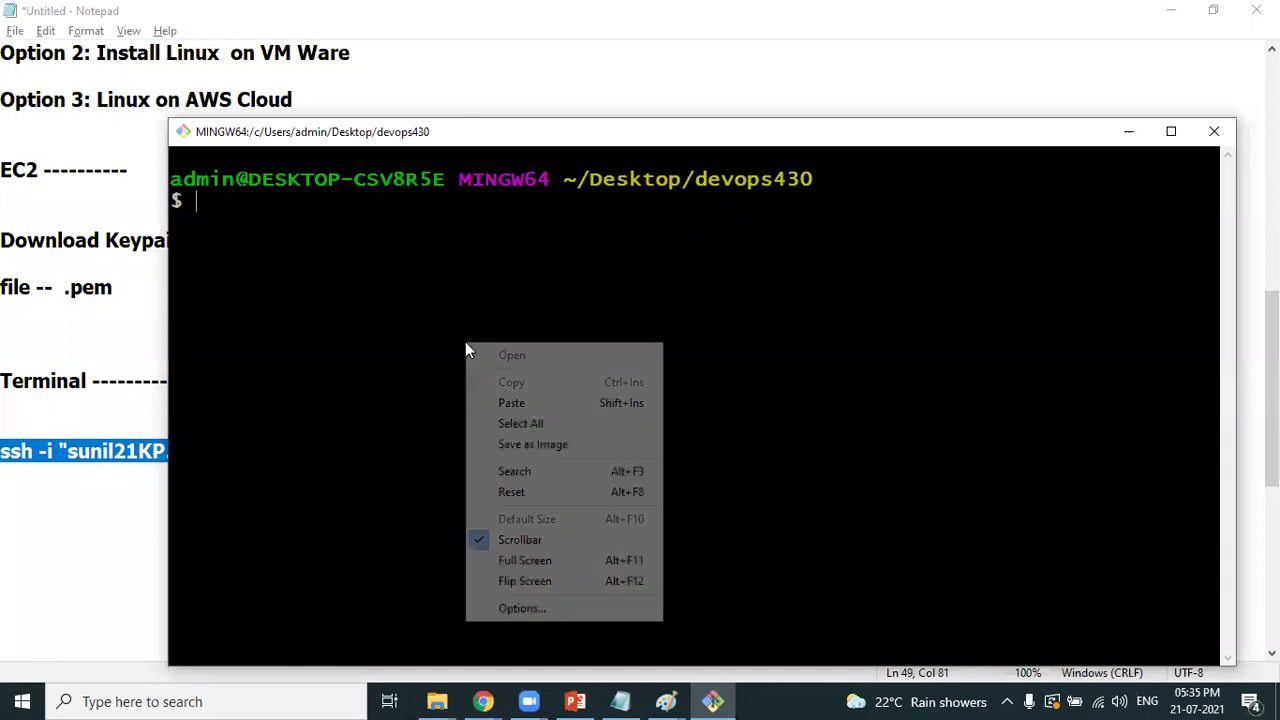
{"action": "left_click", "coordinate": [512, 402]}
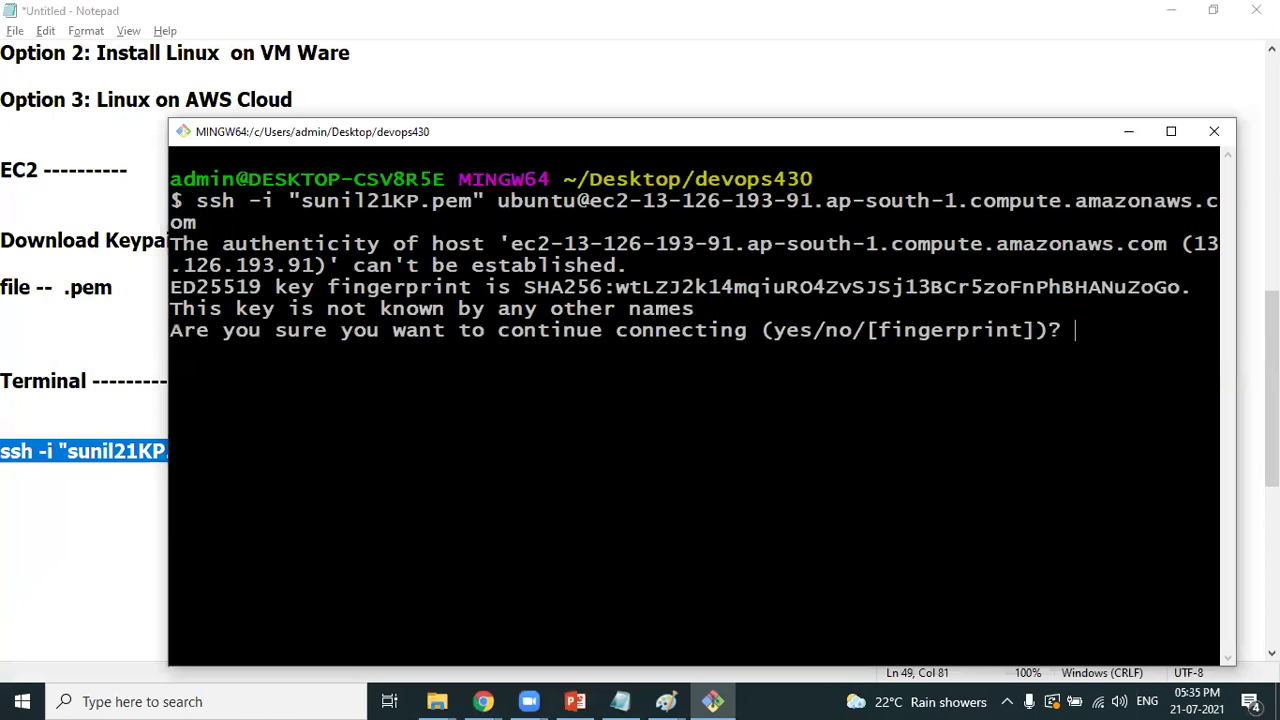
{"action": "type", "text": "yes"}
{"action": "key", "text": "Return"}
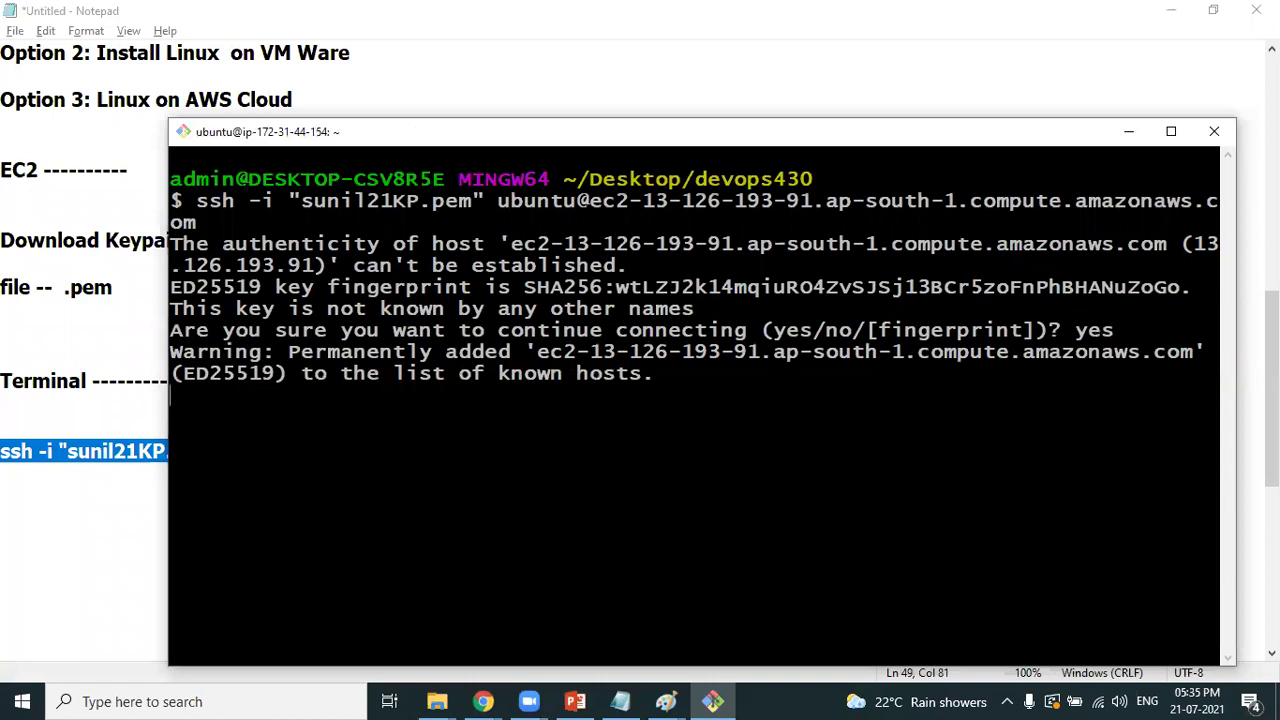
{"action": "key", "text": "Return"}
{"action": "key", "text": "Return"}
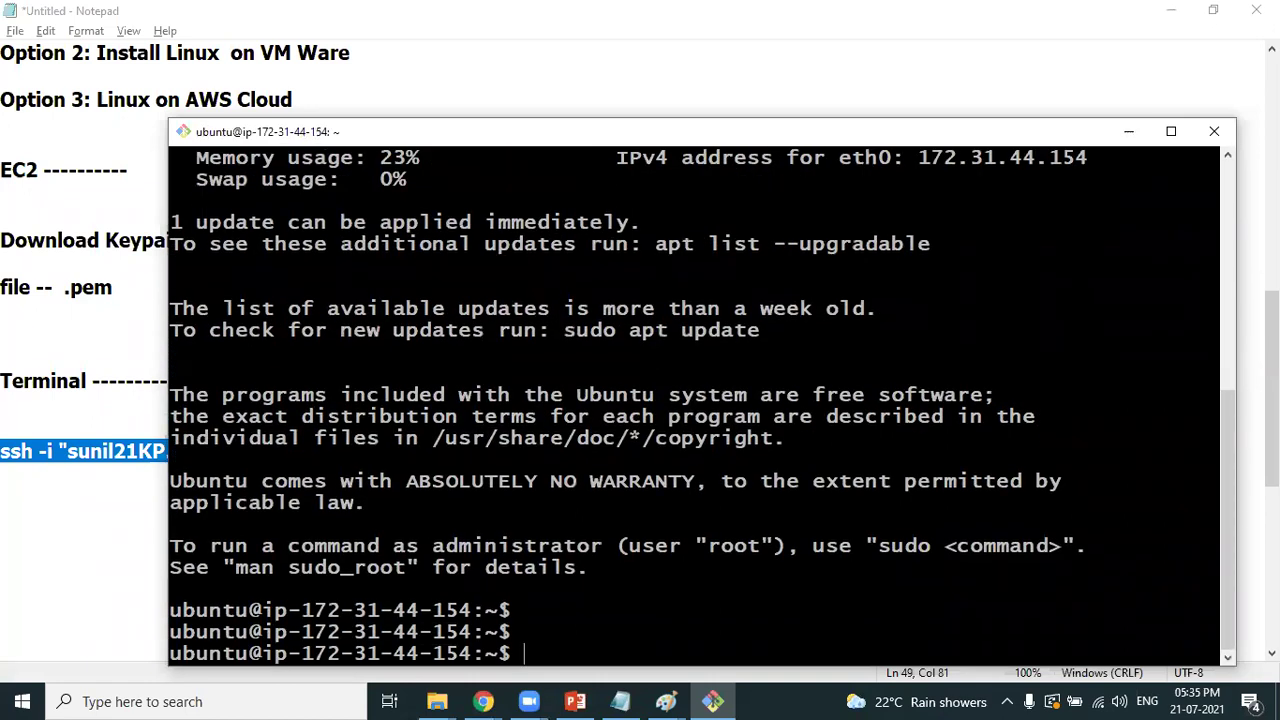
Step: Switch to the EC2 console in Chrome, select Machine1 in the instances list, and highlight its private IPv4 address
{"action": "key", "text": "alt+Tab"}
{"action": "key", "text": "alt+Tab"}
{"action": "key", "text": "alt+Tab"}
{"action": "left_click", "coordinate": [478, 272]}
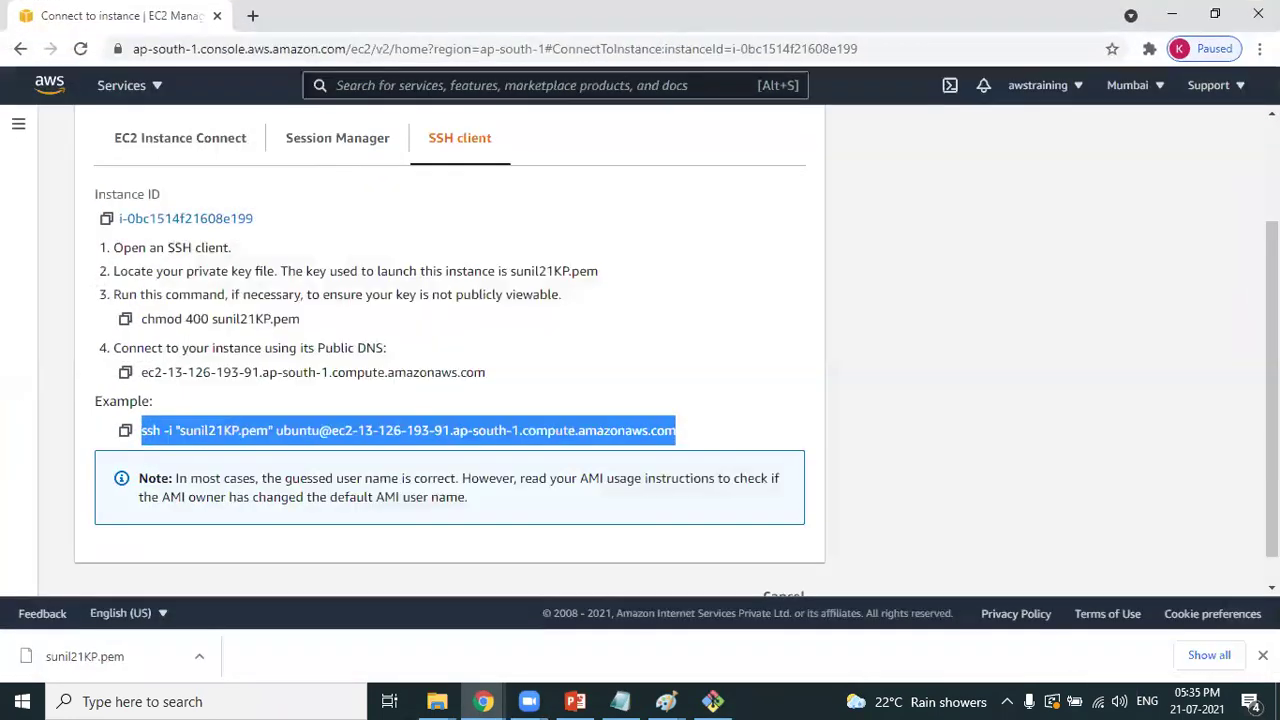
{"action": "scroll", "coordinate": [733, 217], "scroll_direction": "up", "scroll_amount": 2}
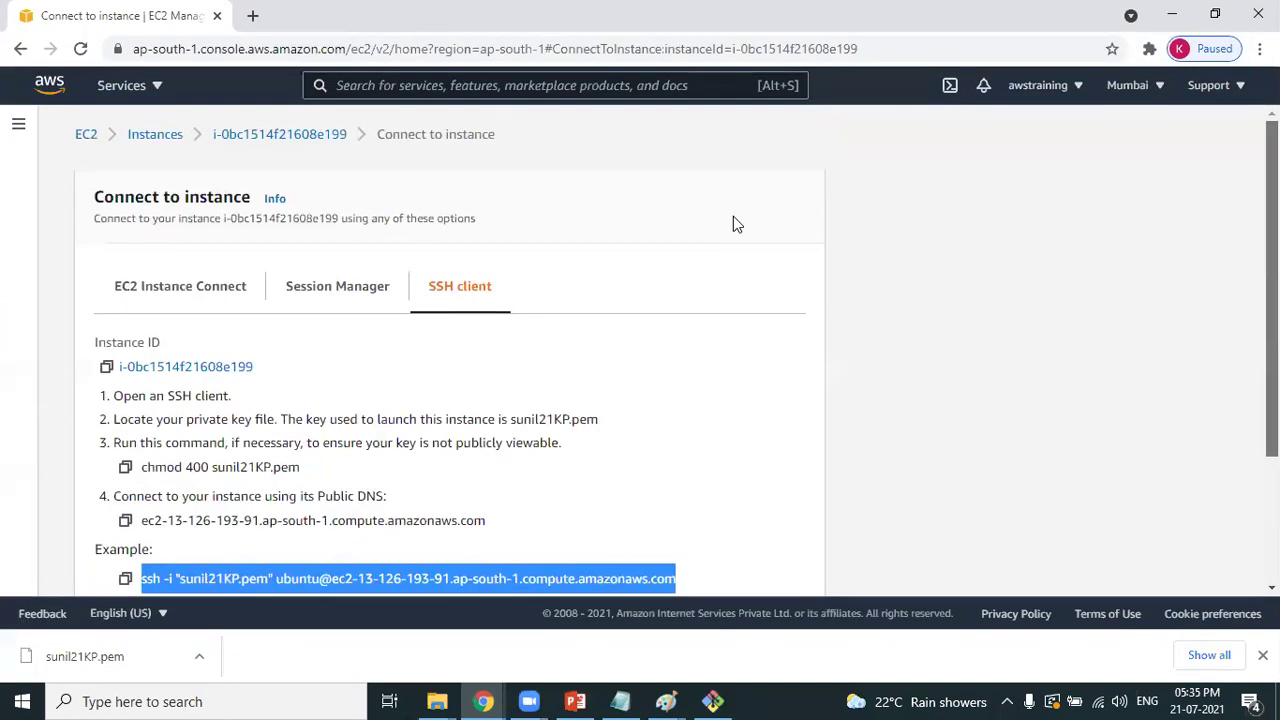
{"action": "left_click", "coordinate": [170, 134]}
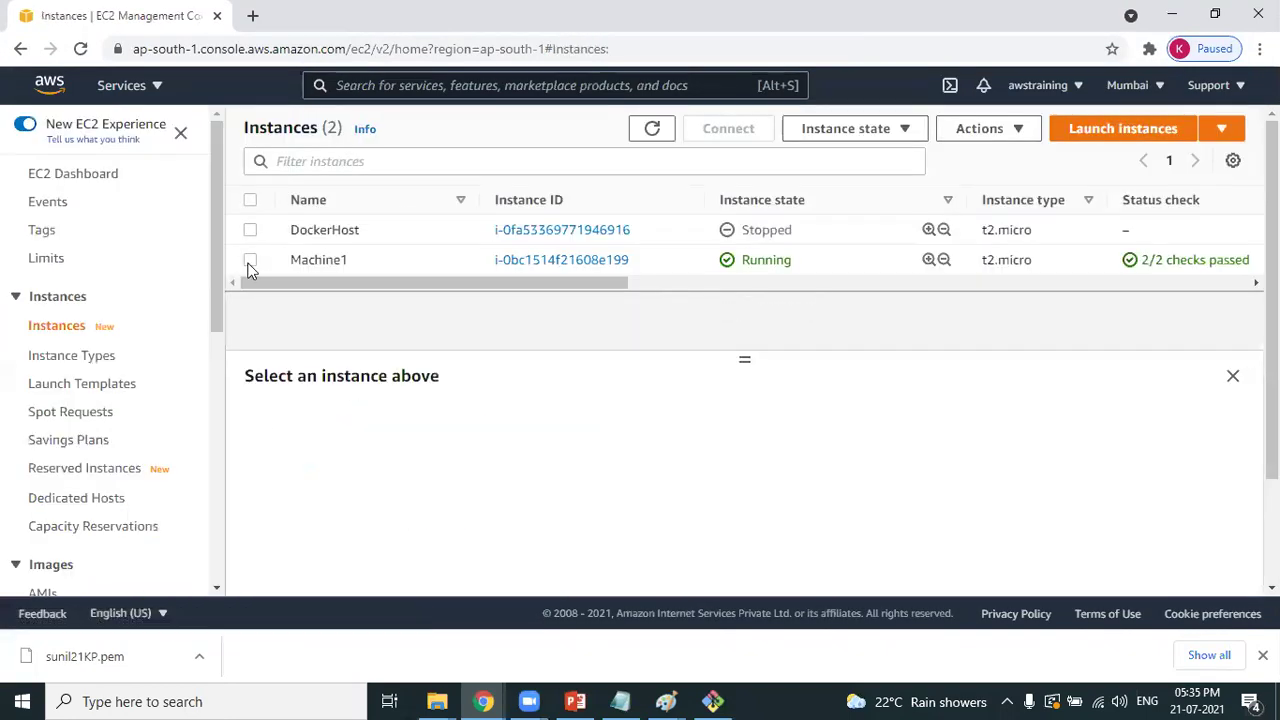
{"action": "left_click", "coordinate": [250, 260]}
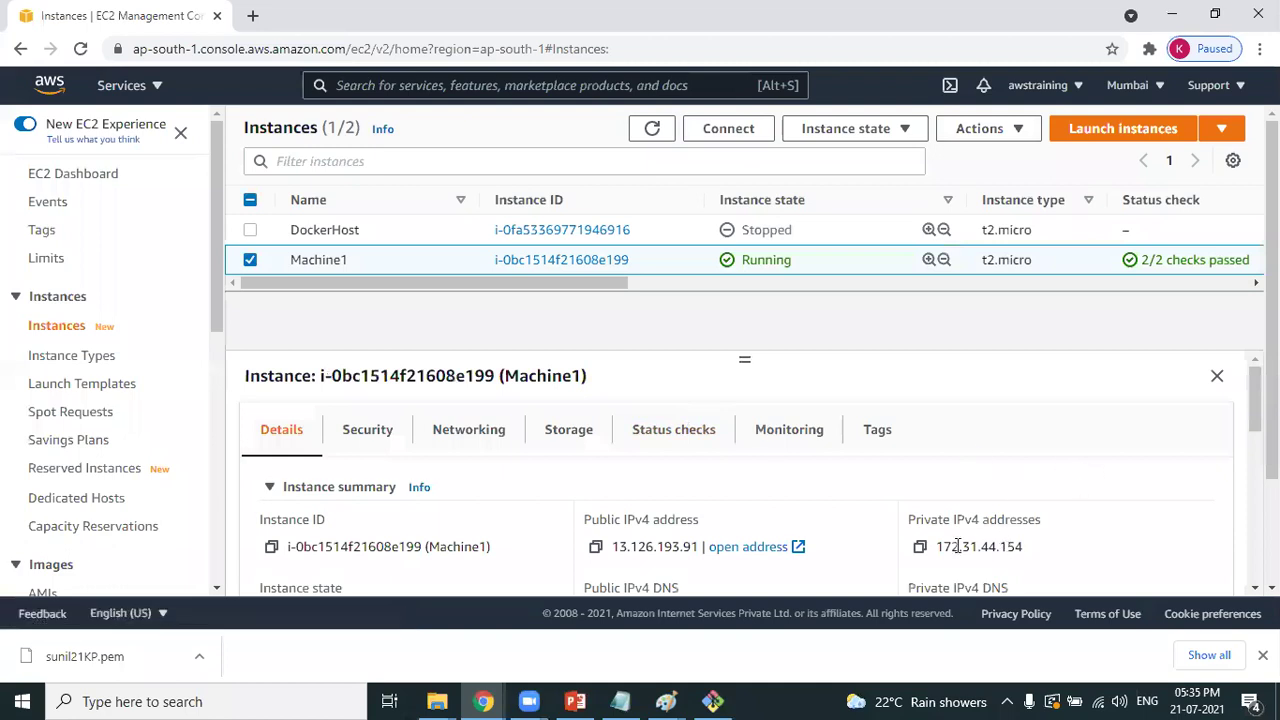
{"action": "left_click_drag", "start_coordinate": [936, 546], "coordinate": [1033, 551]}
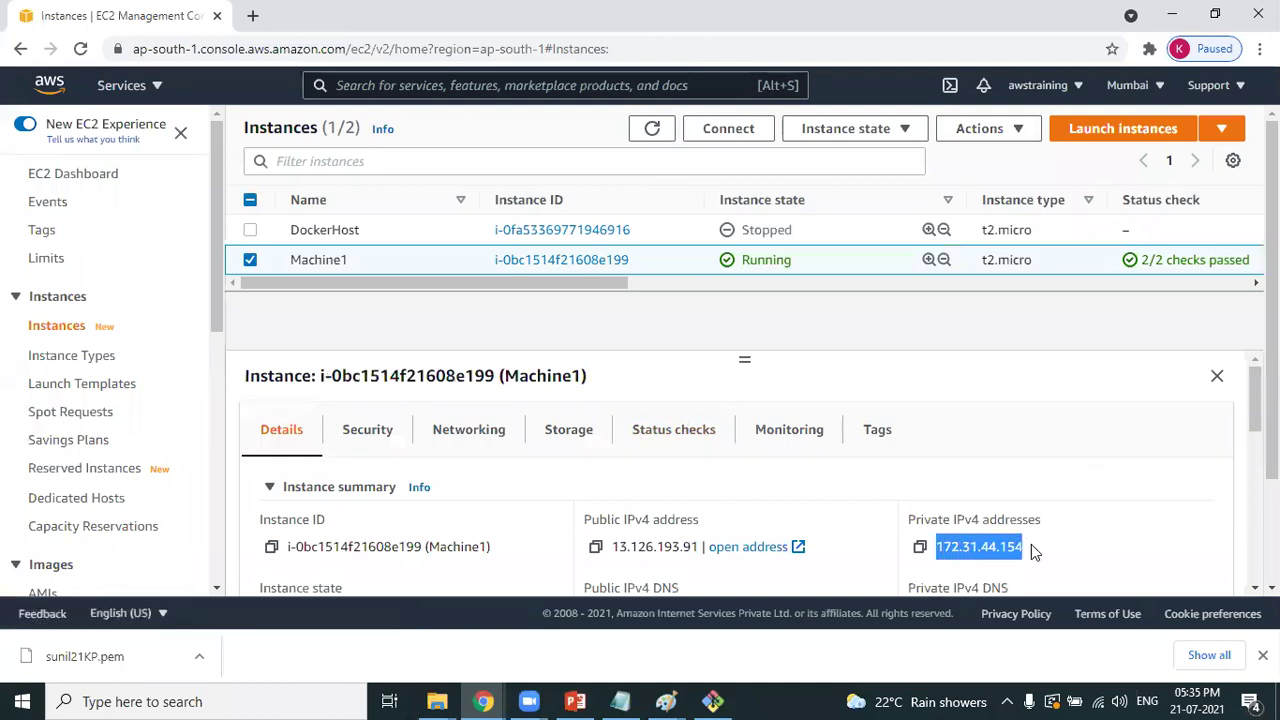
Step: Switch back to the Git Bash terminal and point out the IP address in the Ubuntu prompt for comparison
{"action": "key", "text": "alt+Tab"}
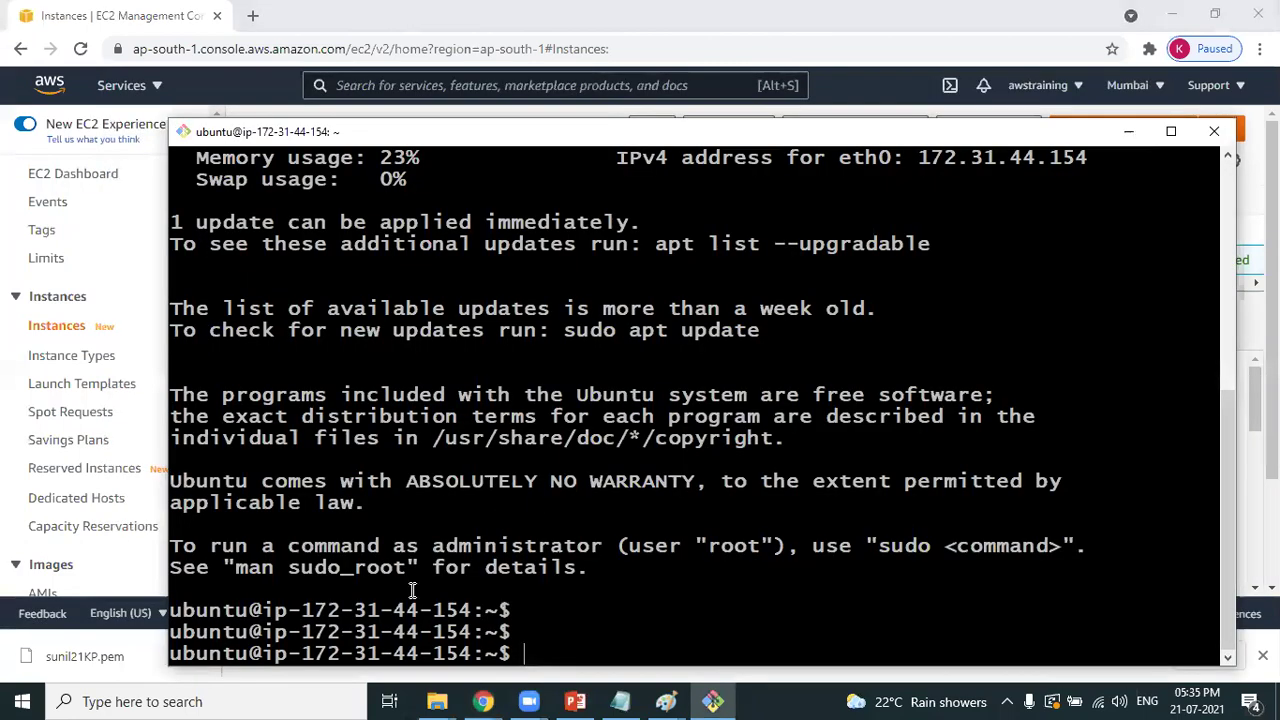
{"action": "left_click_drag", "start_coordinate": [303, 610], "coordinate": [452, 605]}
{"action": "left_click", "coordinate": [587, 614]}
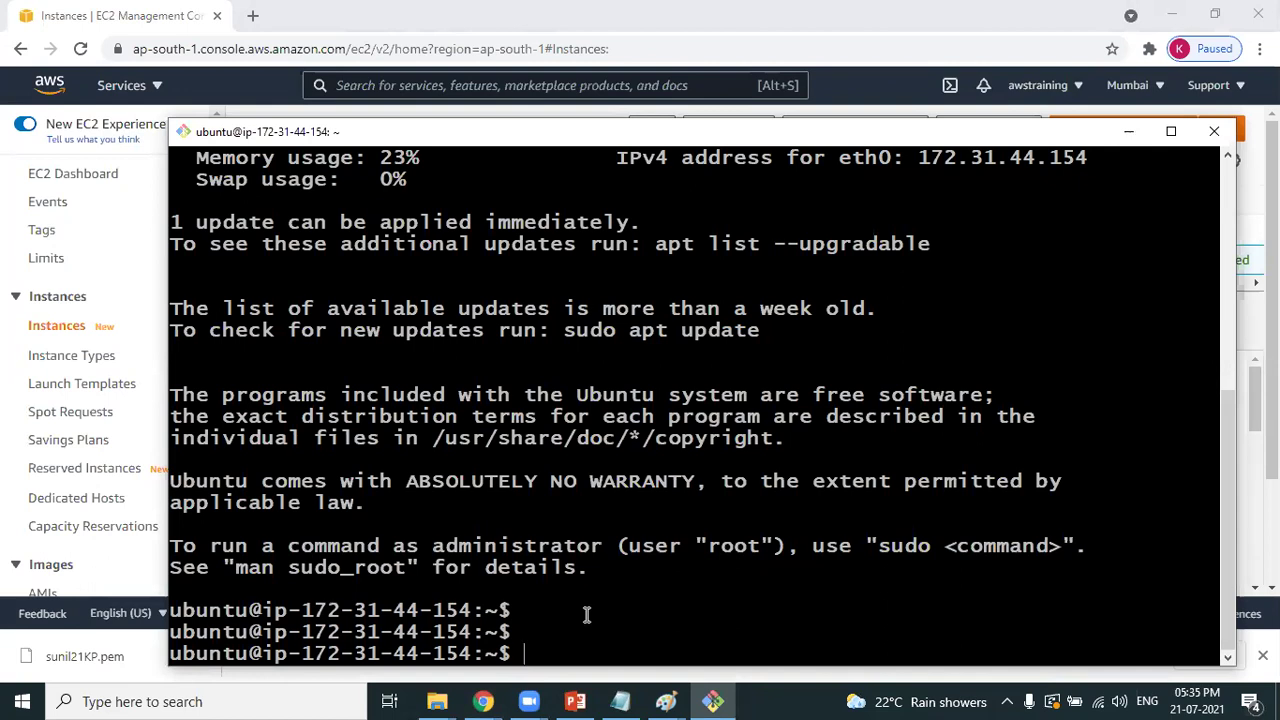
Step: Switch to the PowerPoint agenda slide and highlight its four bullets one after another to recap the session's topics
{"action": "key", "text": "alt+Tab"}
{"action": "key", "text": "alt+Tab"}
{"action": "key", "text": "alt+Tab"}
{"action": "key", "text": "alt+Tab"}
{"action": "key", "text": "alt+Tab"}
{"action": "key", "text": "alt+Tab"}
{"action": "key", "text": "alt+Tab"}
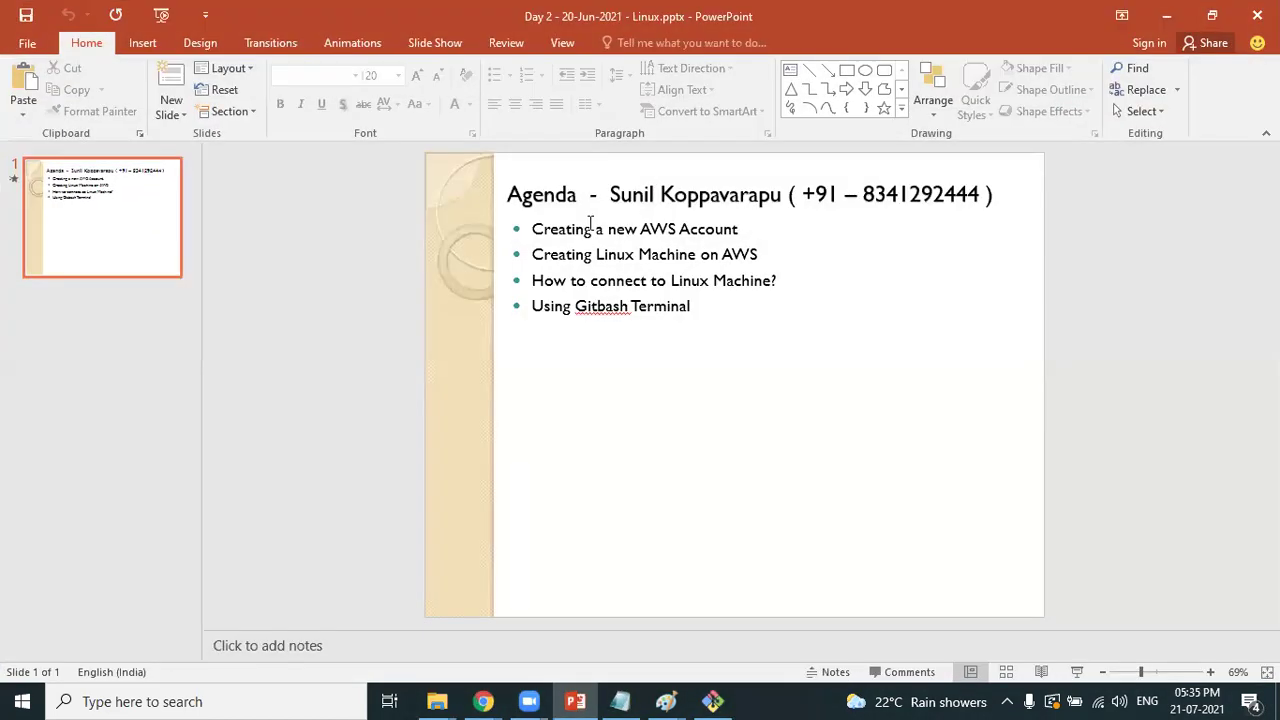
{"action": "left_click_drag", "start_coordinate": [590, 229], "coordinate": [727, 229]}
{"action": "left_click_drag", "start_coordinate": [580, 255], "coordinate": [705, 255]}
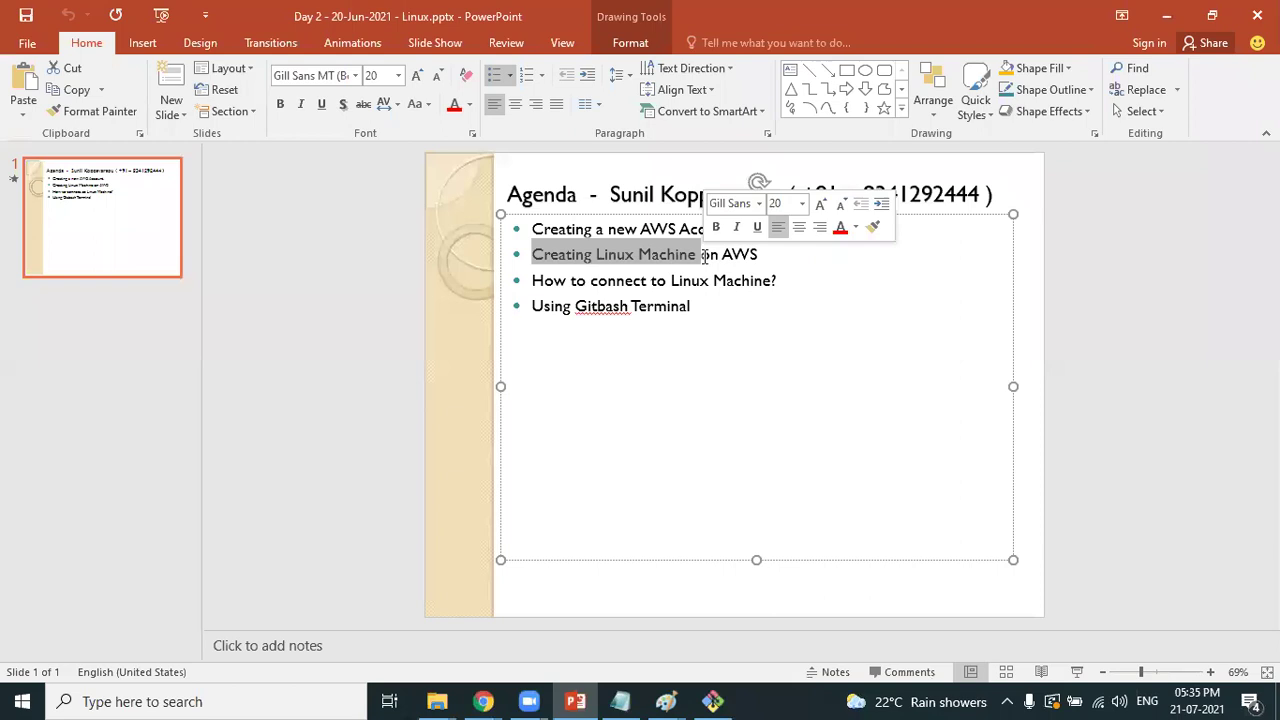
{"action": "left_click_drag", "start_coordinate": [566, 278], "coordinate": [734, 304]}
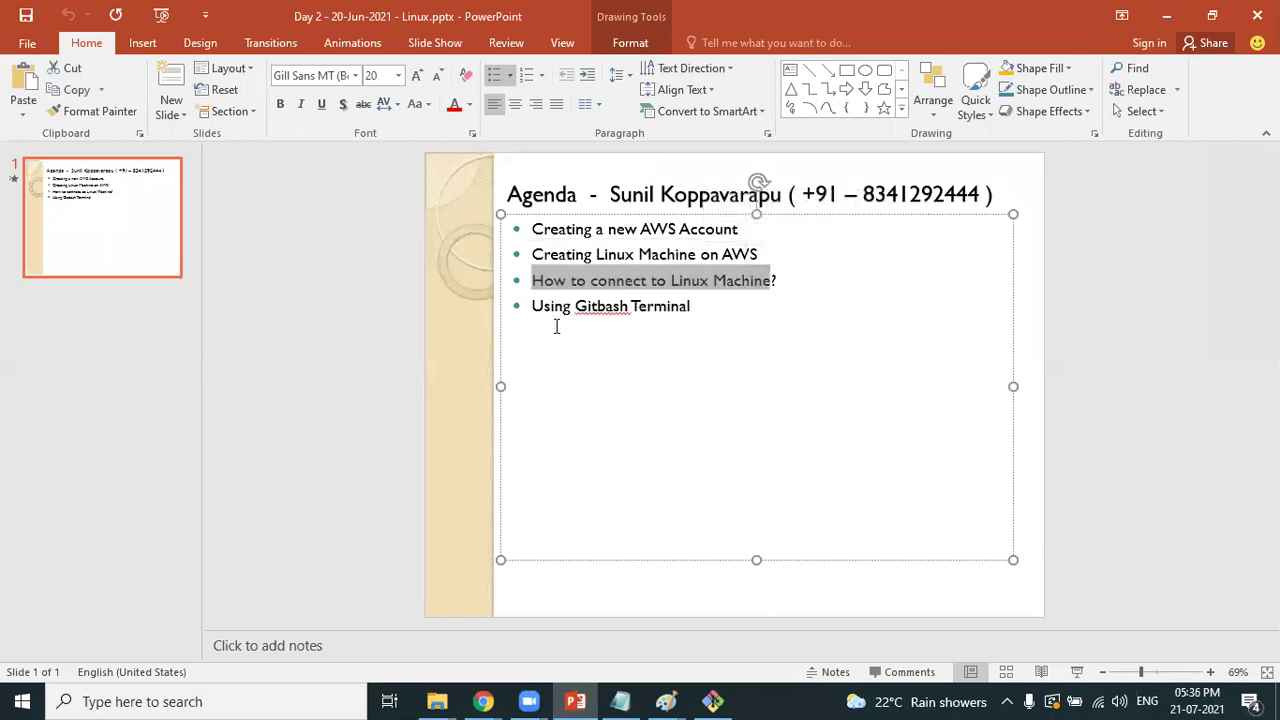
{"action": "left_click_drag", "start_coordinate": [545, 307], "coordinate": [671, 304]}
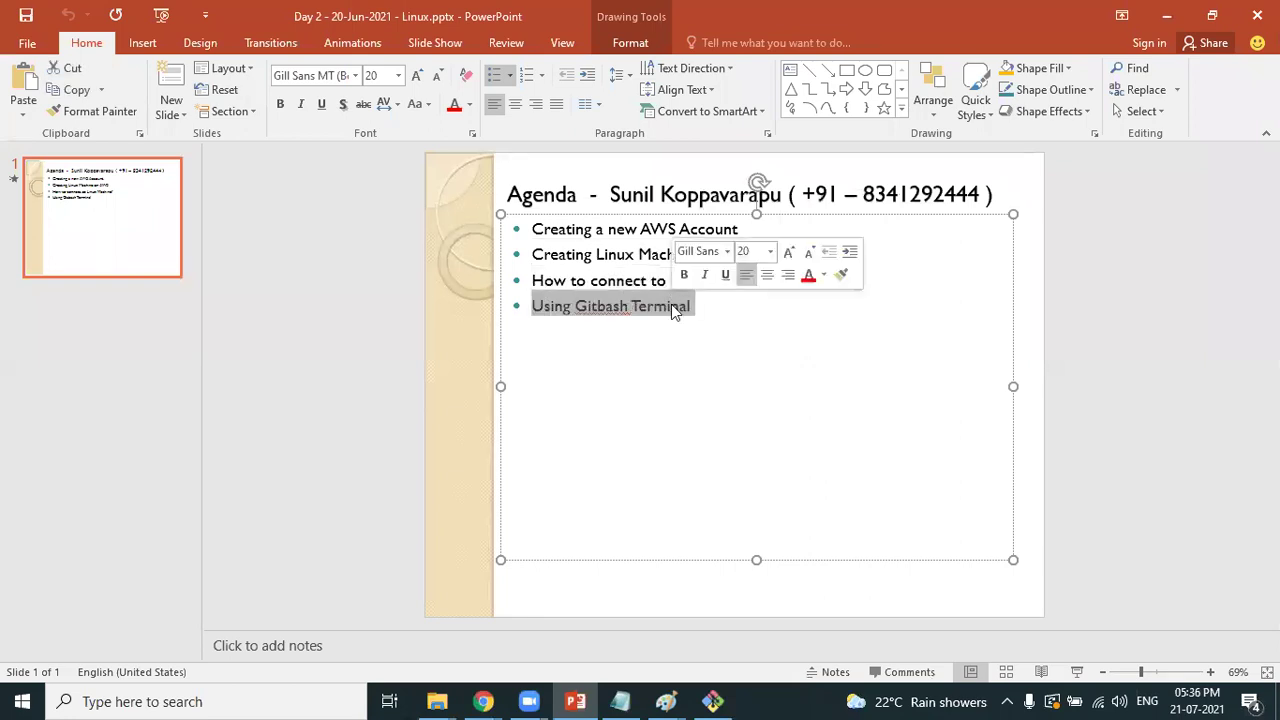